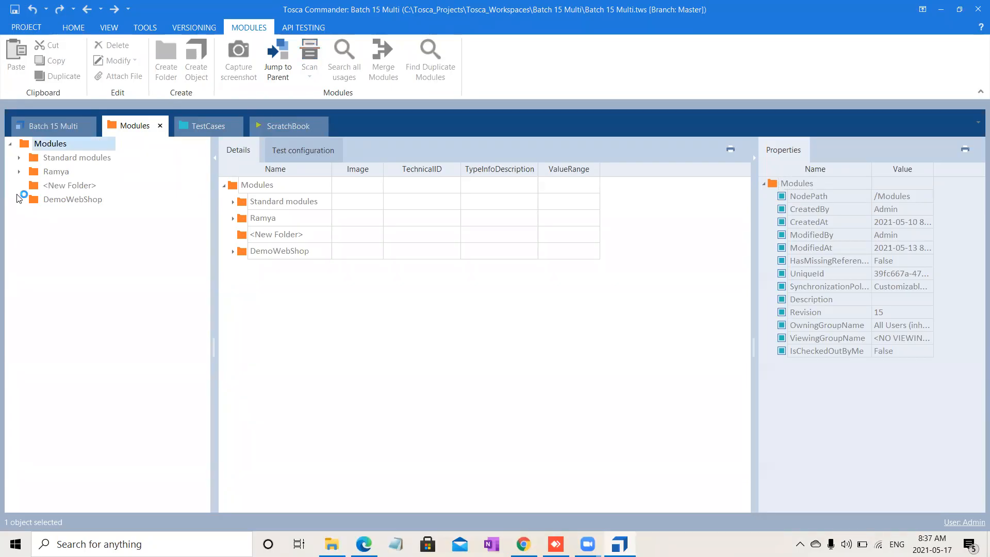
Step: Expand the DemoWebShop module folder and check out its whole tree
left_click(48, 204)
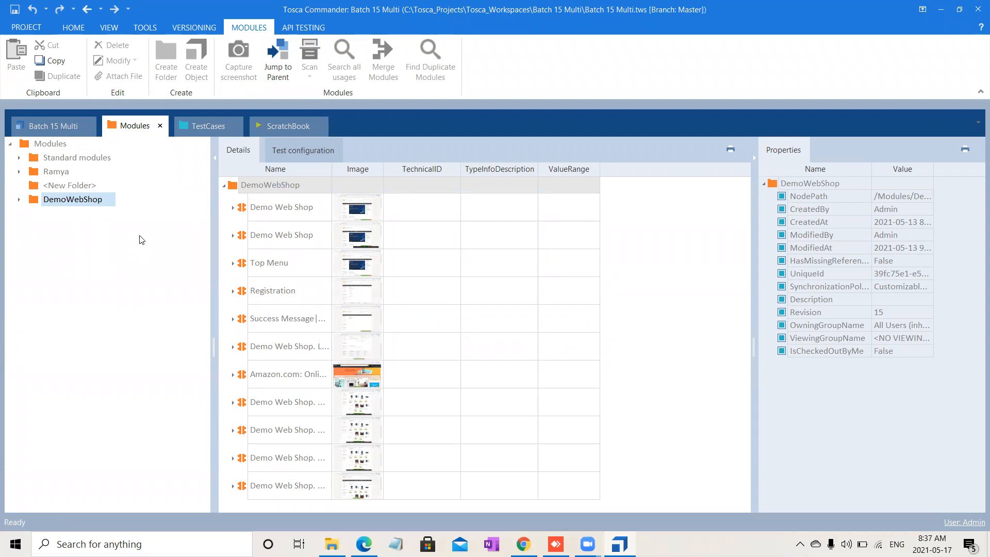
left_click(73, 27)
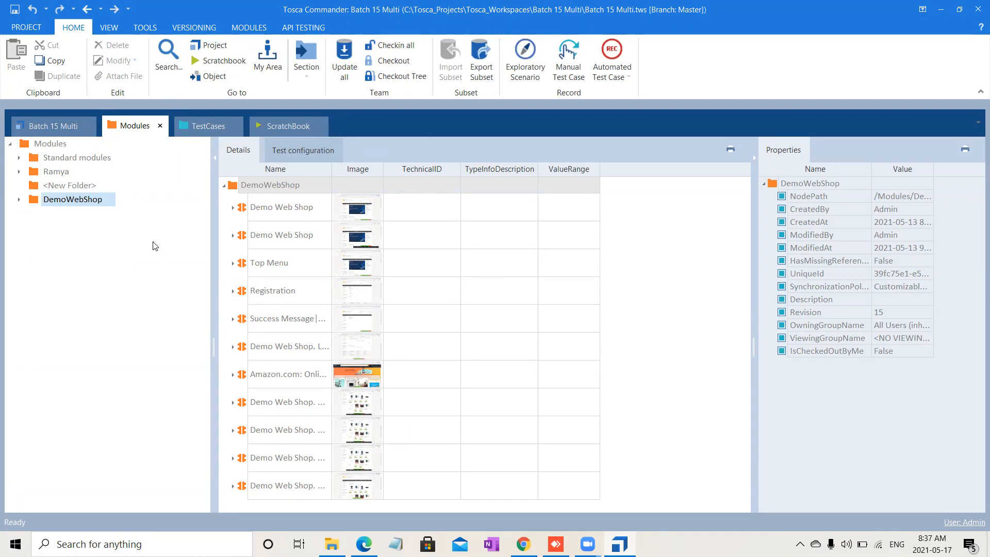
left_click(18, 202)
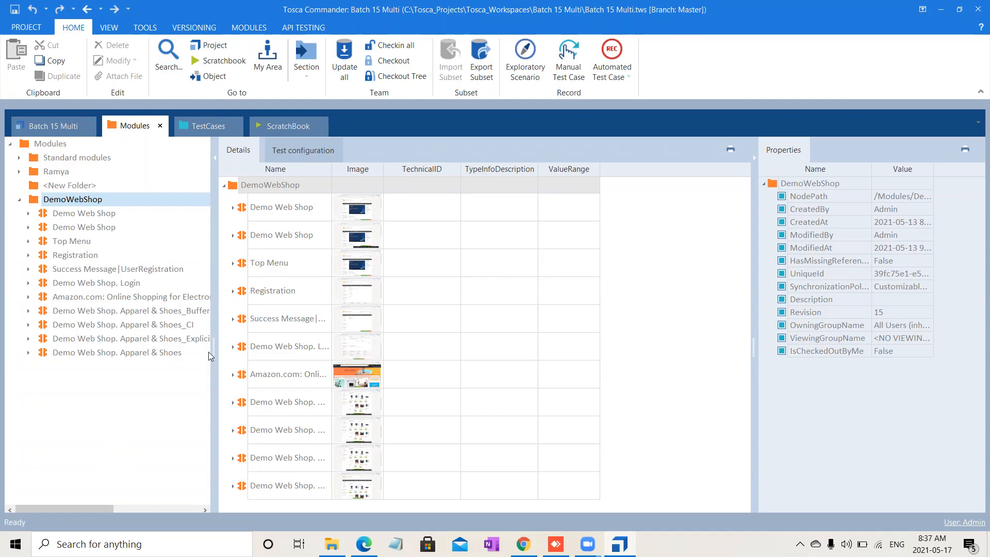
left_click(475, 504)
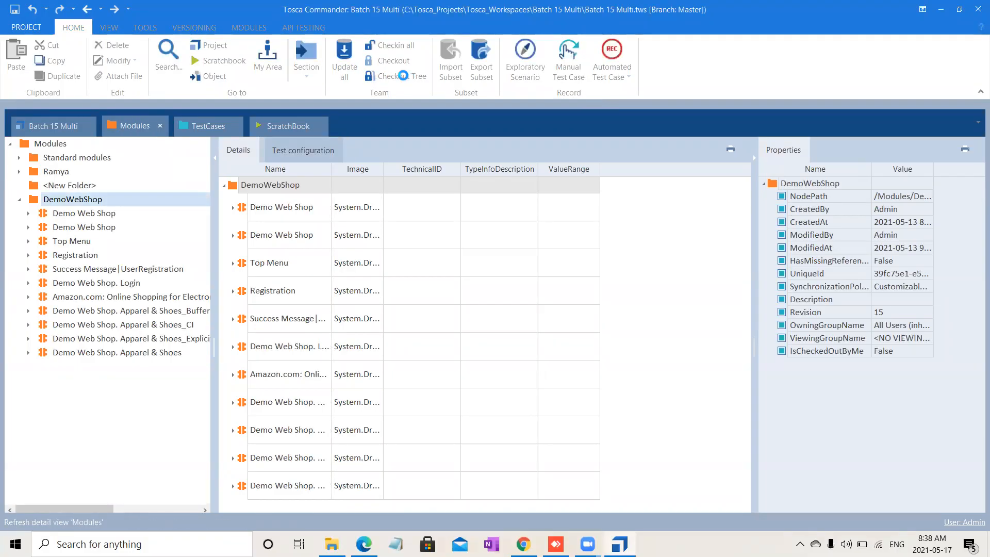
left_click(405, 77)
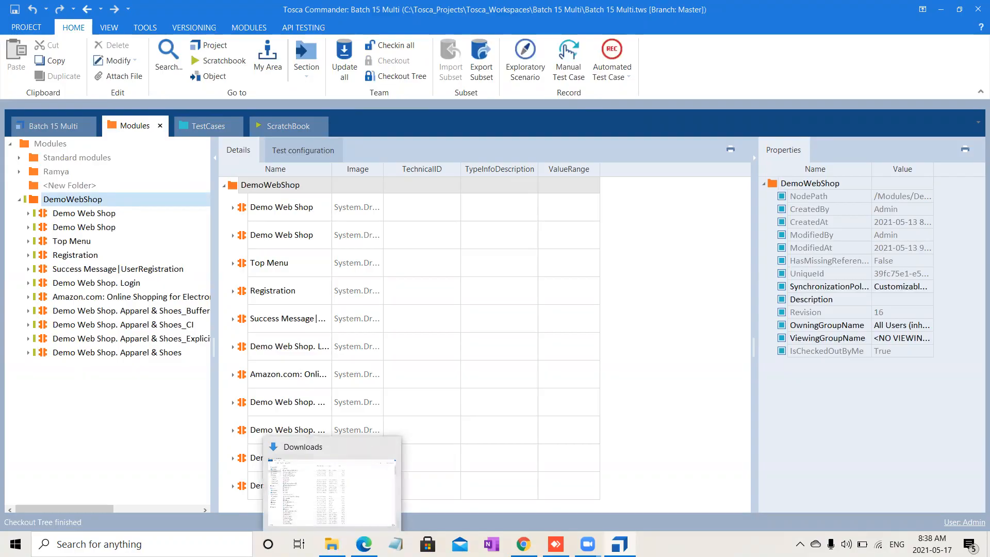
Step: Search the web for w3schools and open the W3Schools Online Web Tutorials site
left_click(218, 40)
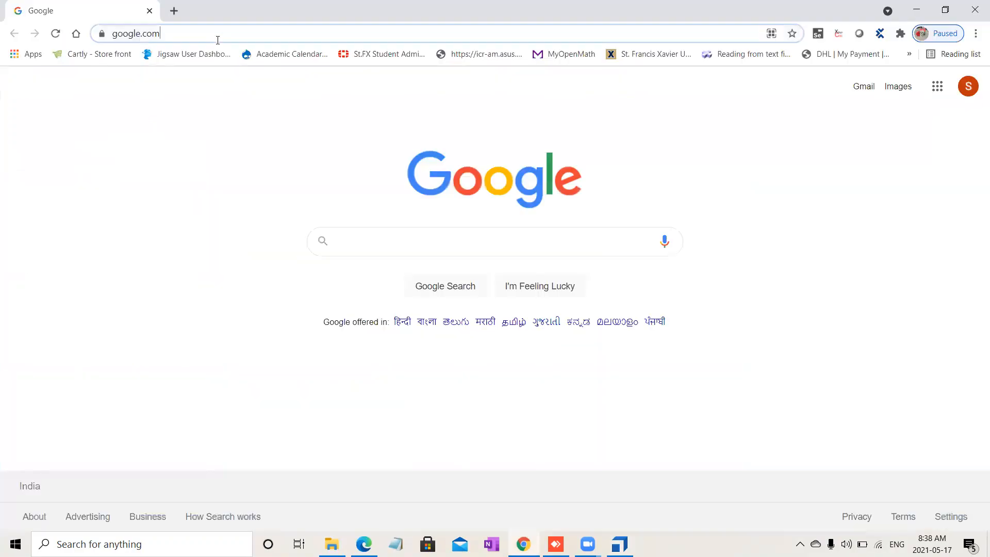
type("w3")
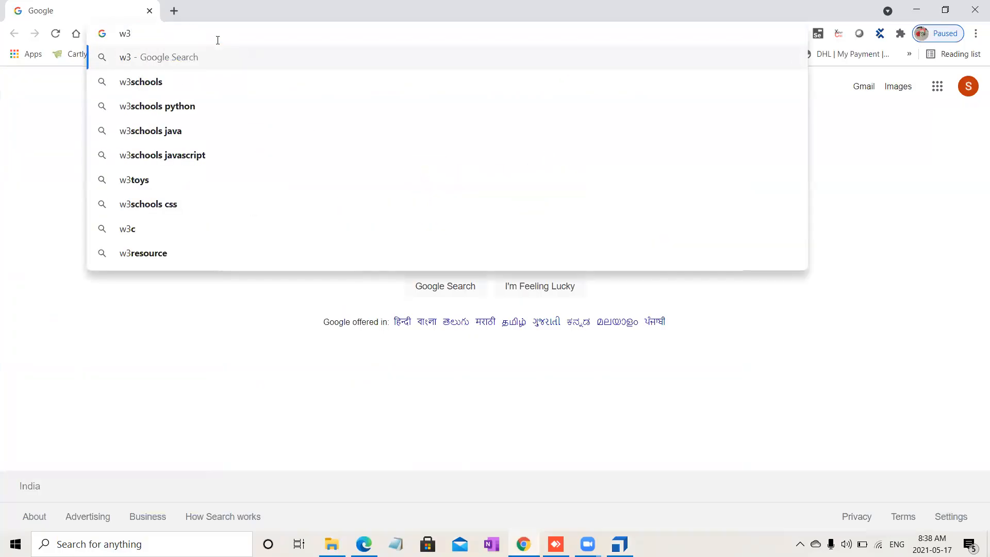
key("Down")
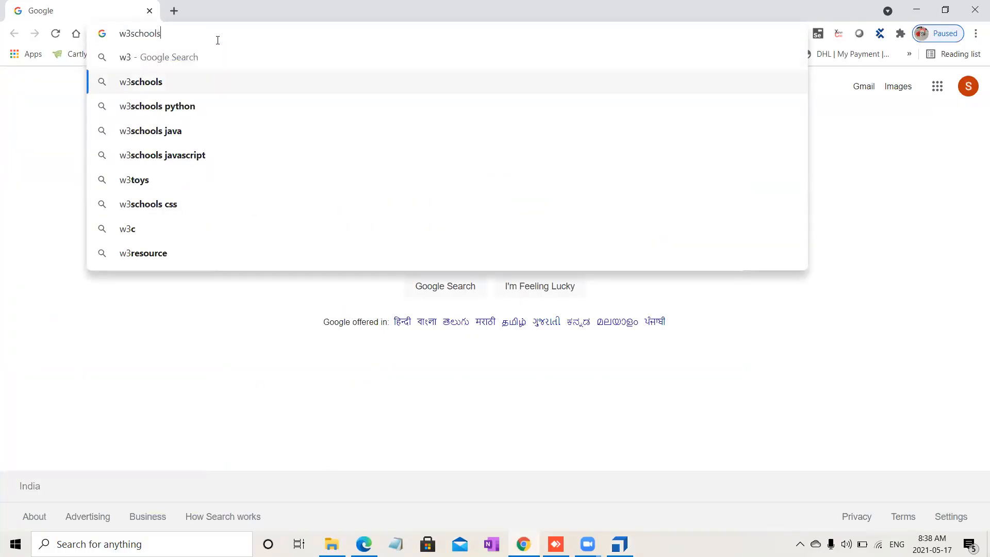
key("Return")
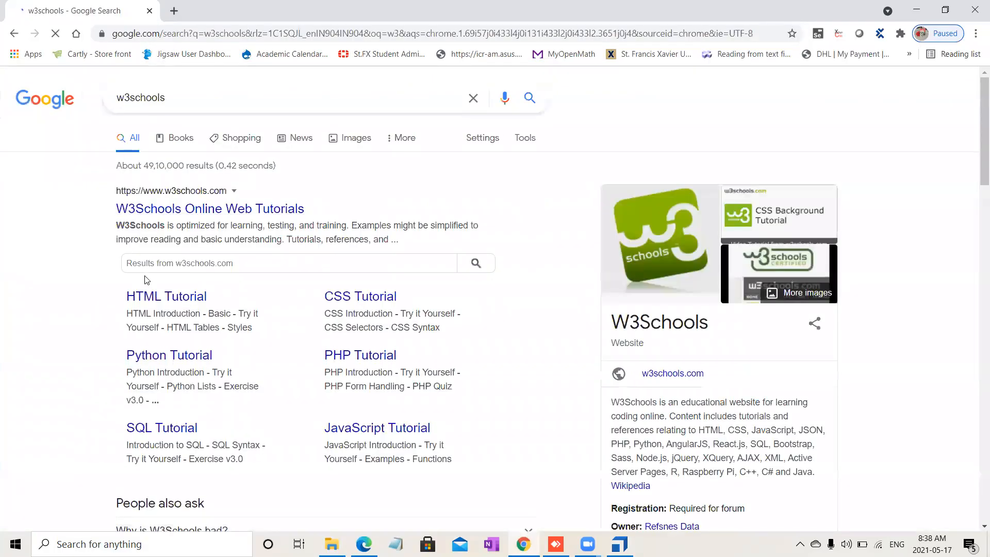
left_click(219, 206)
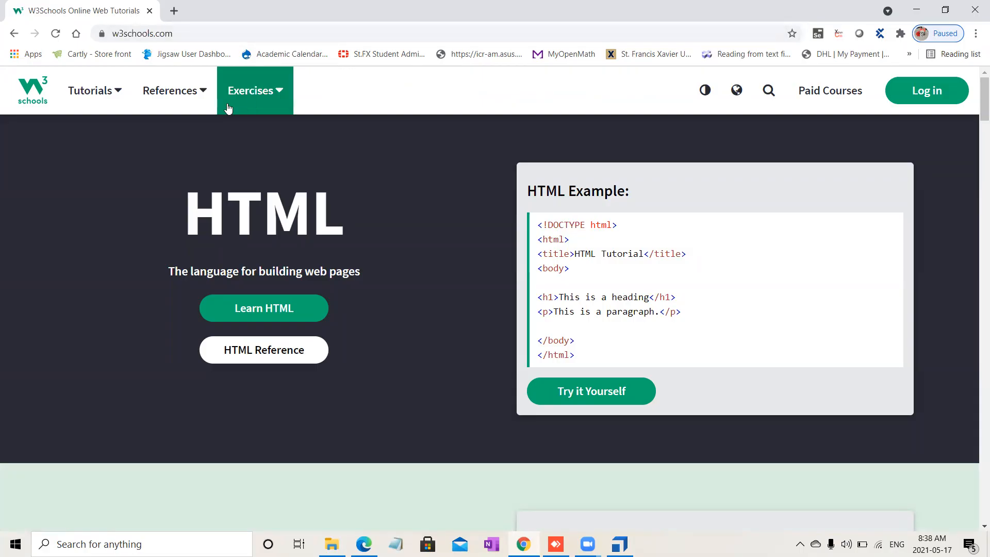
Step: Open the SQL tutorial's WHERE Clause page and bring its Demo Database customers table into view
left_click(118, 110)
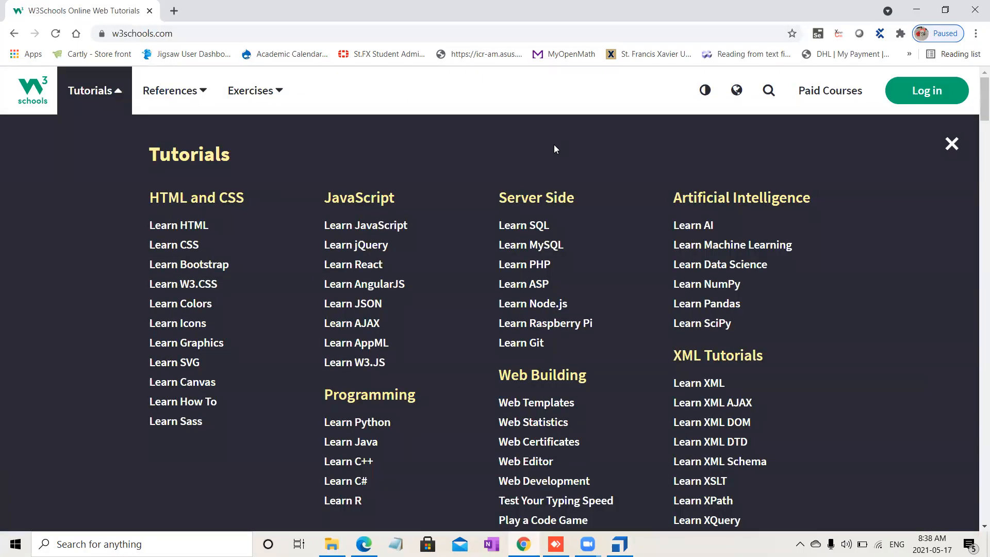
scroll(975, 165, "down", 8)
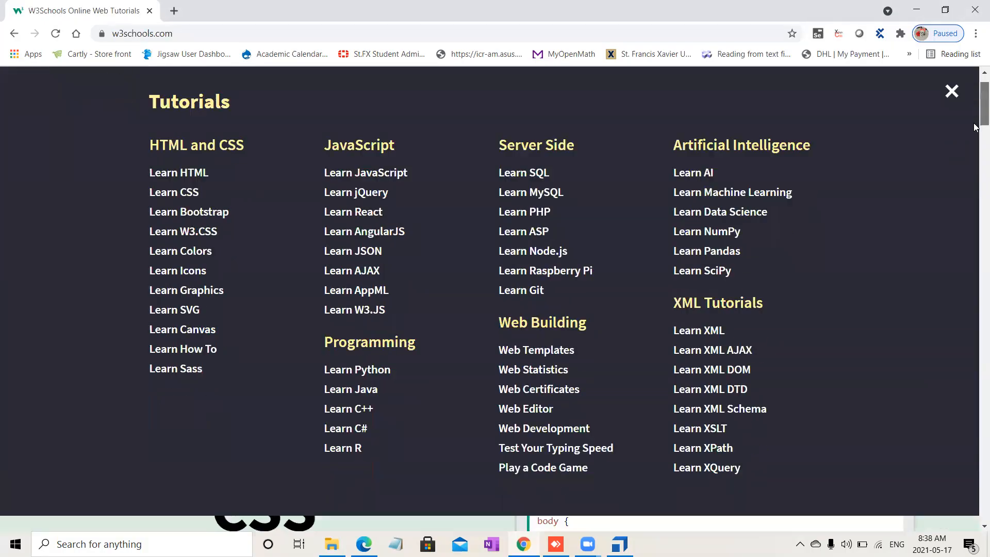
scroll(975, 142, "up", 8)
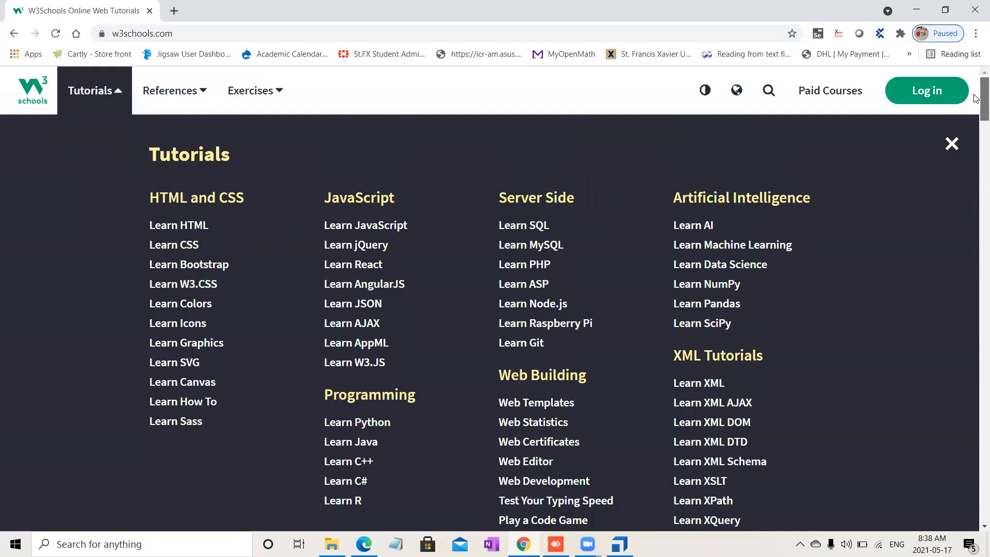
left_click(540, 225)
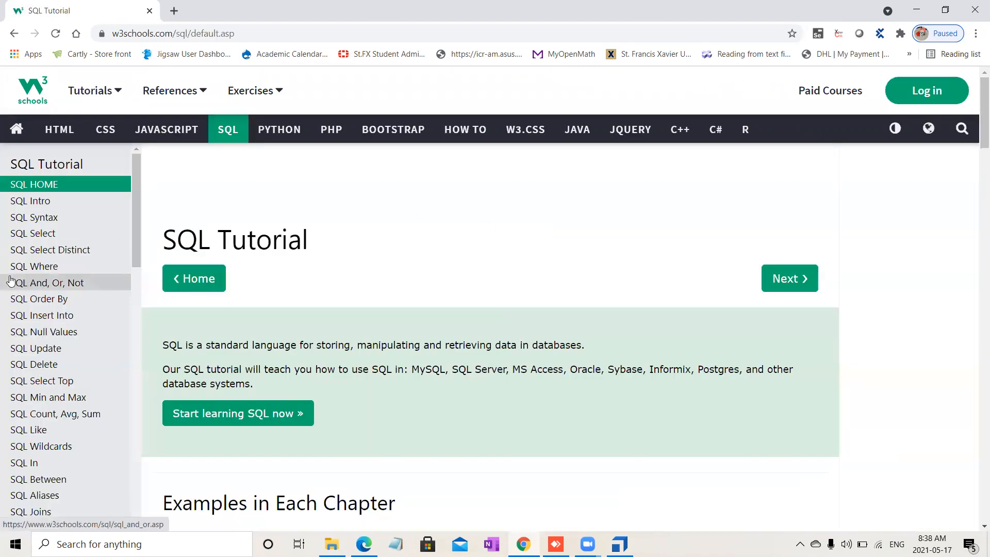
left_click(52, 266)
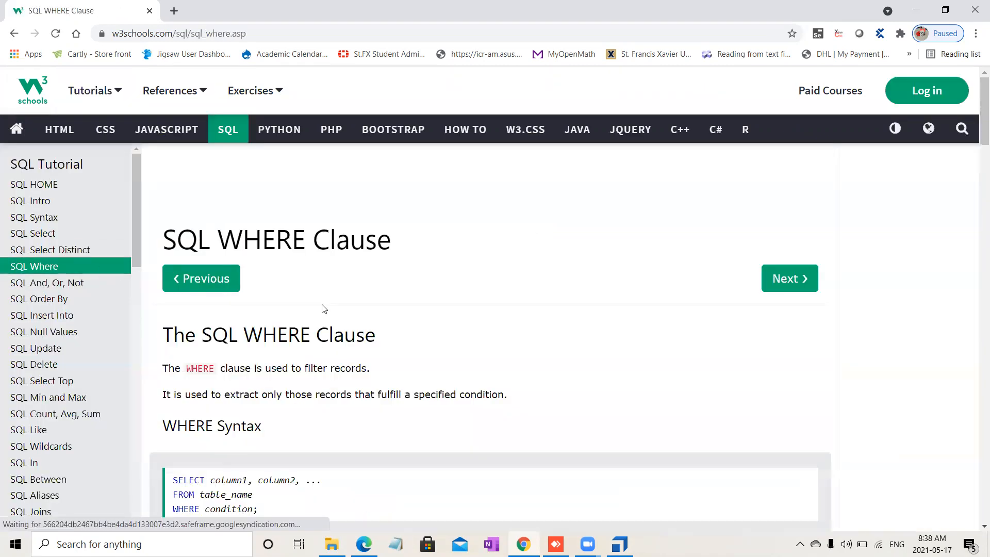
left_click_drag(976, 111, 977, 205)
scroll(977, 205, "up", 2)
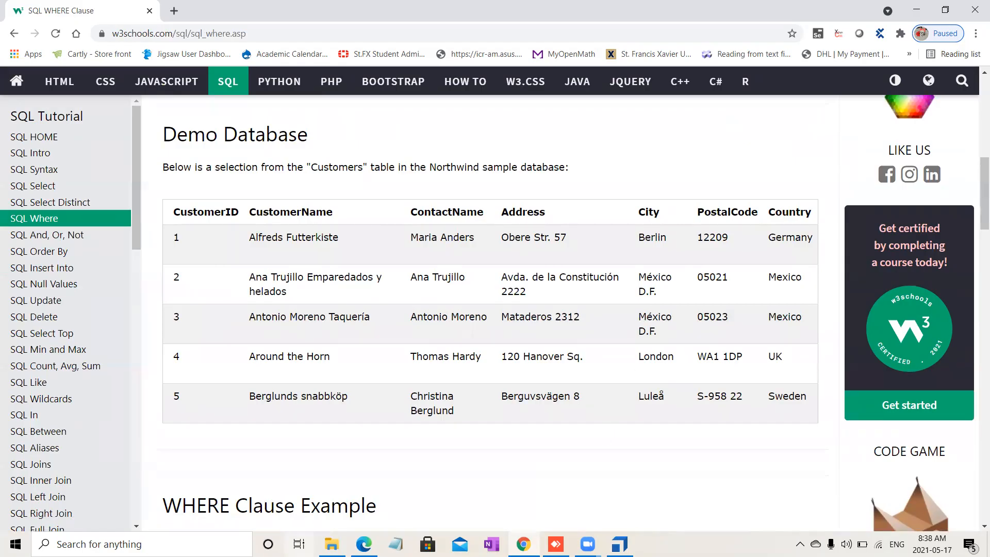
Step: Start an HTML scan from the DemoWebShop folder and choose the SQL WHERE Clause browser page as the application
key("alt+Tab")
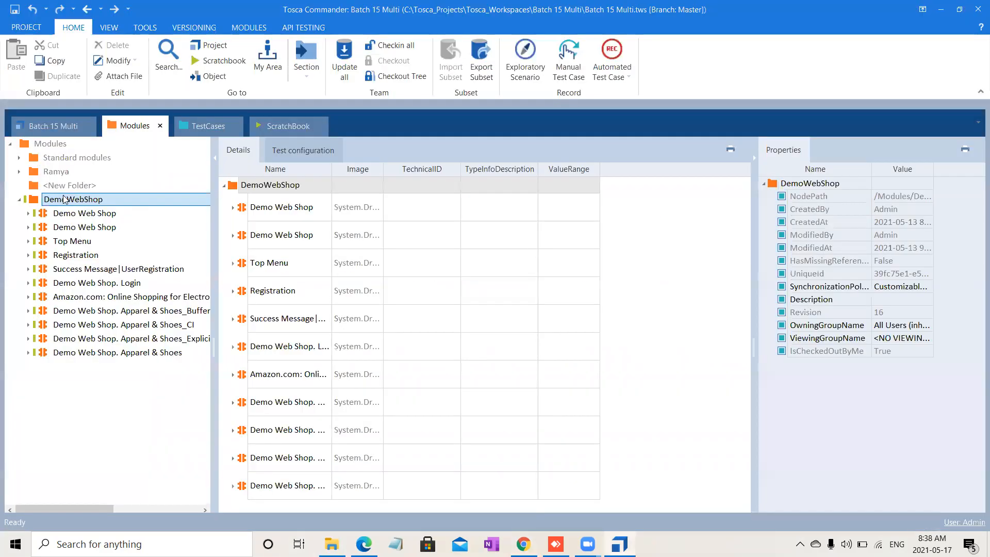
right_click(65, 200)
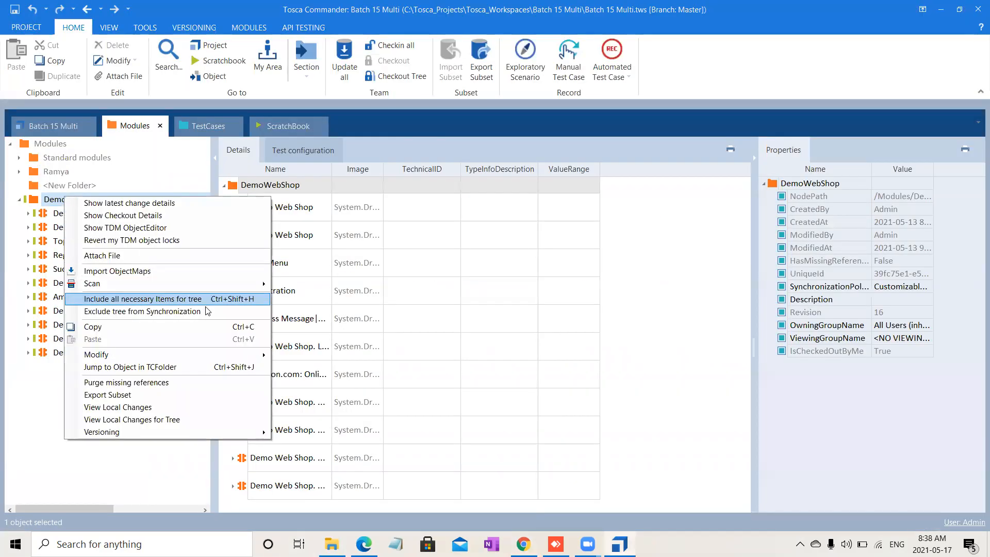
mouse_move(230, 289)
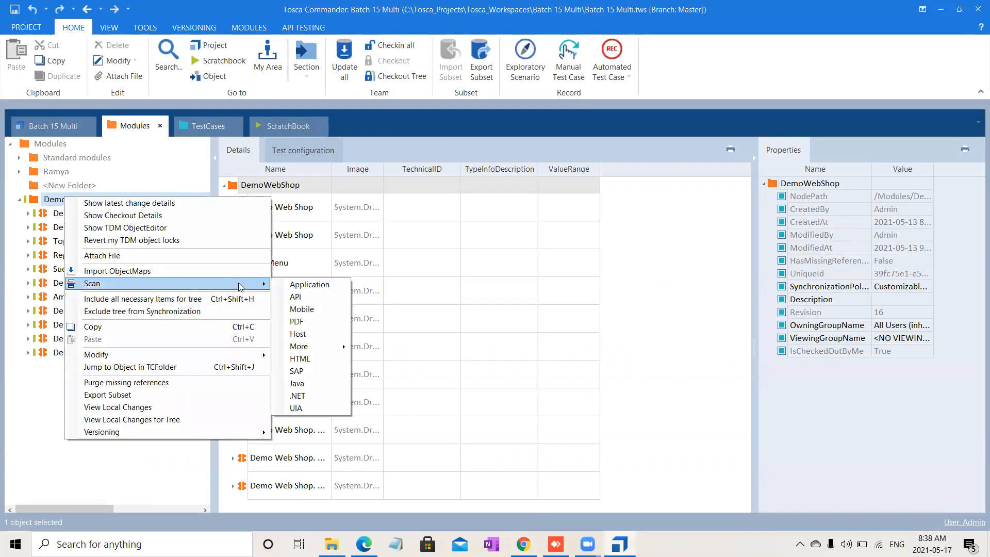
left_click(327, 358)
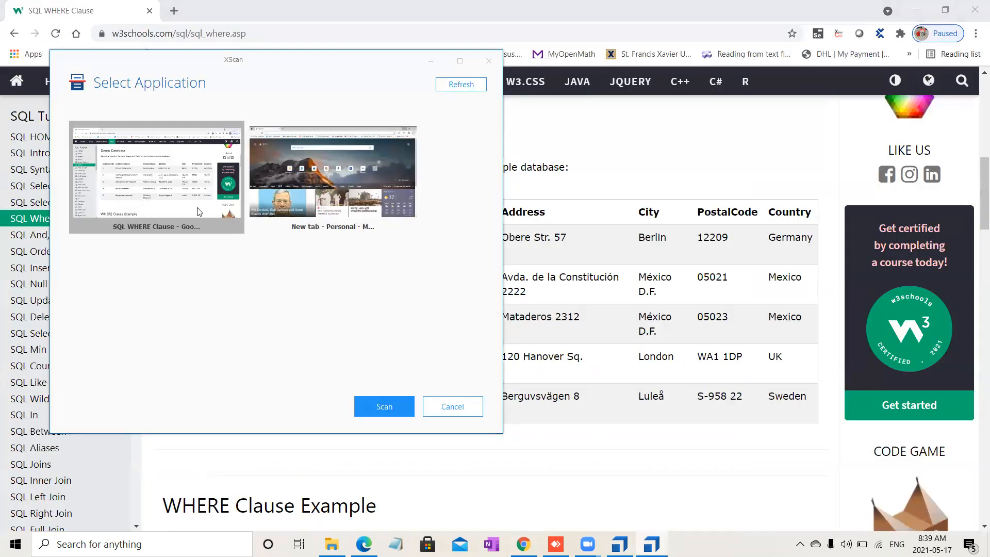
left_click(182, 211)
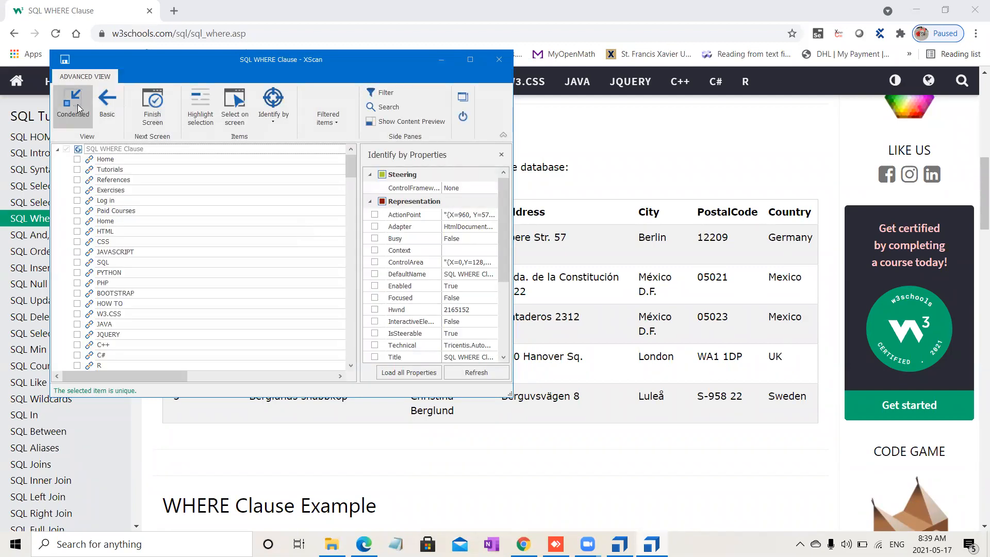
Step: Select the customers table on the page with Select on screen and maximize the XScan window
left_click(233, 89)
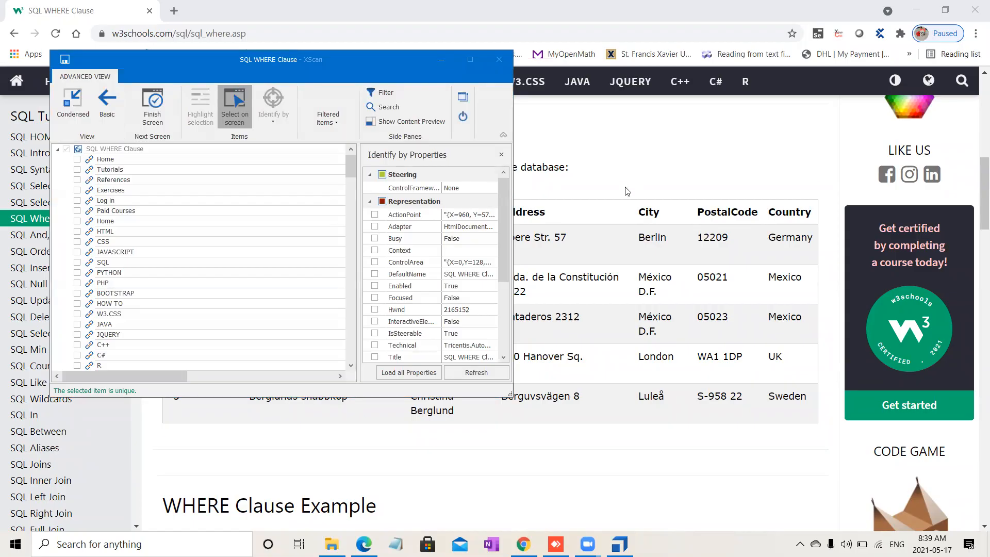
left_click(614, 222)
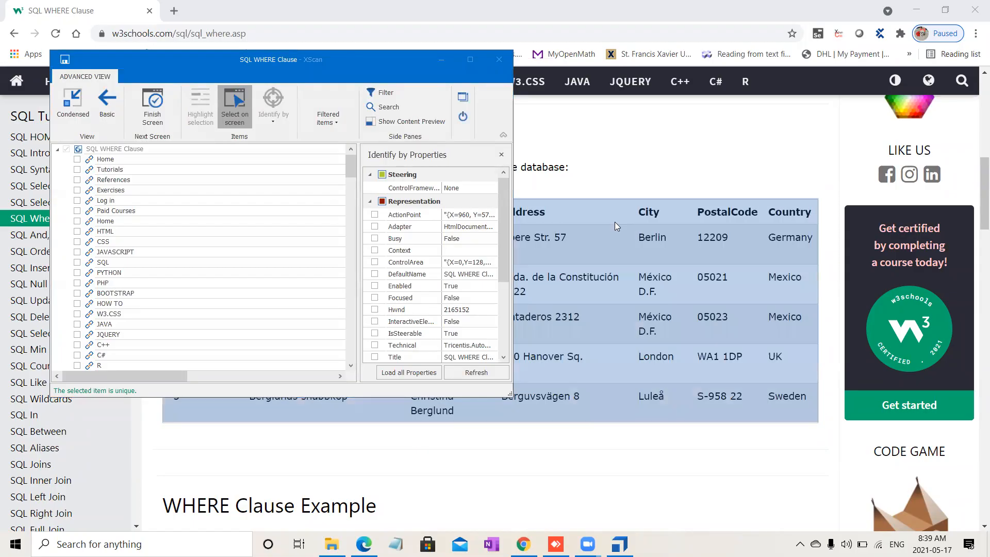
left_click(232, 107)
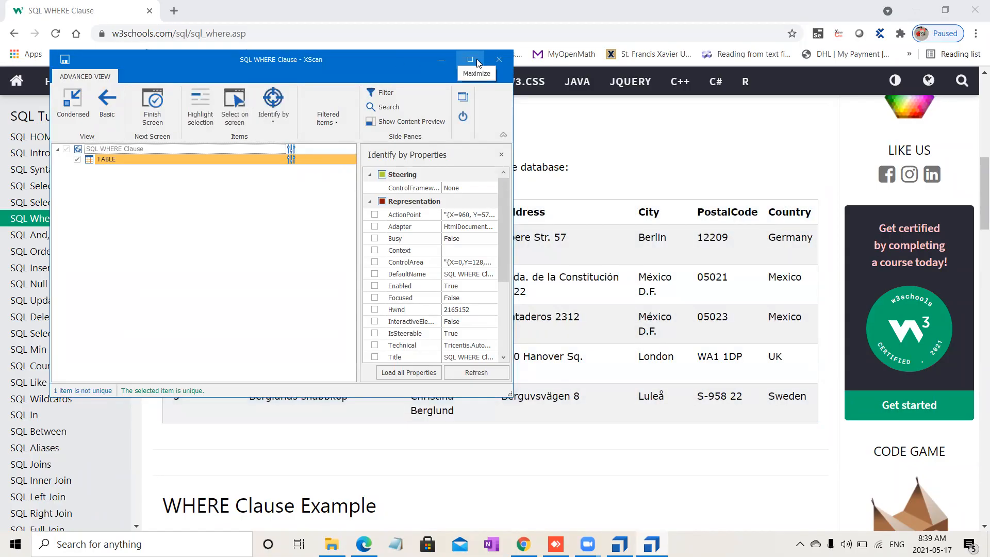
left_click(470, 60)
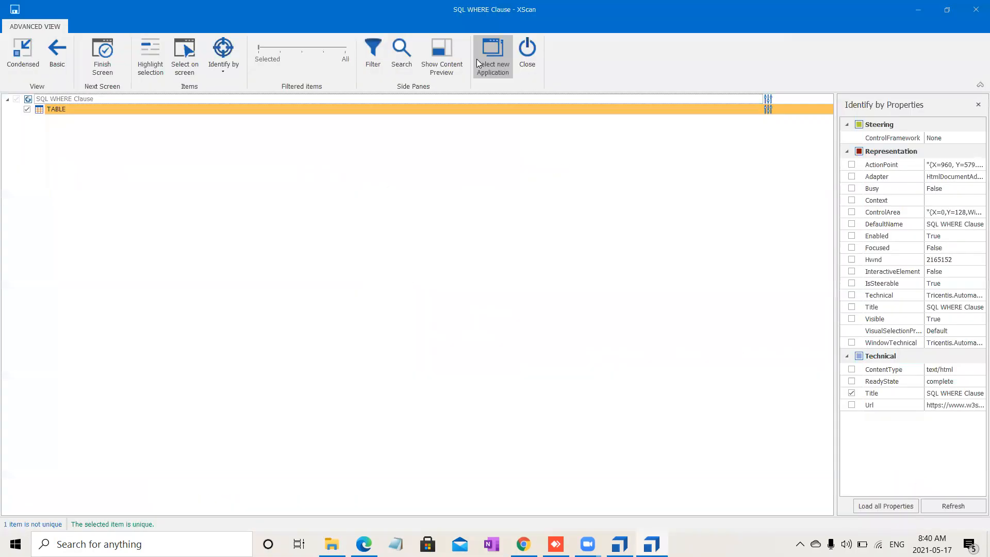
Step: Add ClassName and InnerText to the TABLE item's identifying properties alongside Tag
left_click(350, 107)
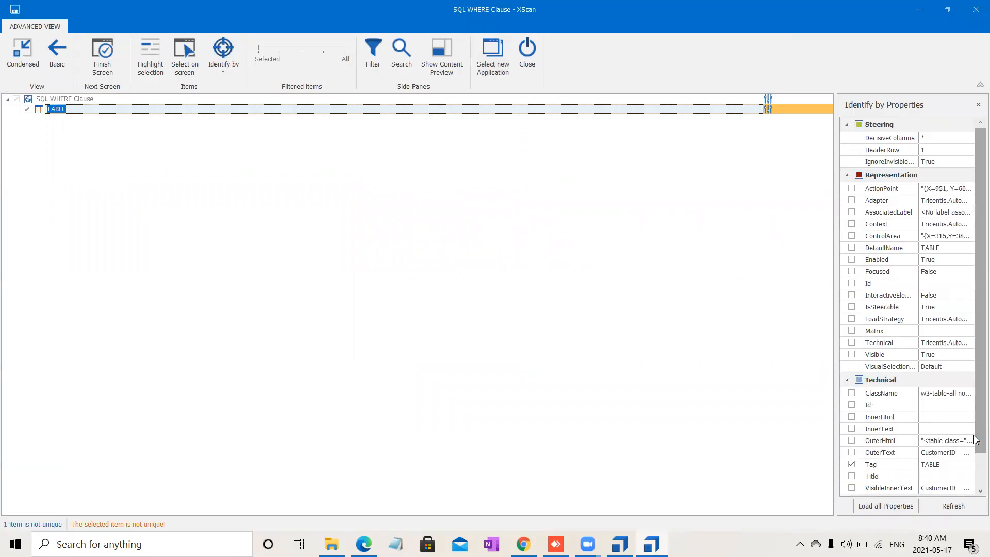
scroll(976, 440, "down", 2)
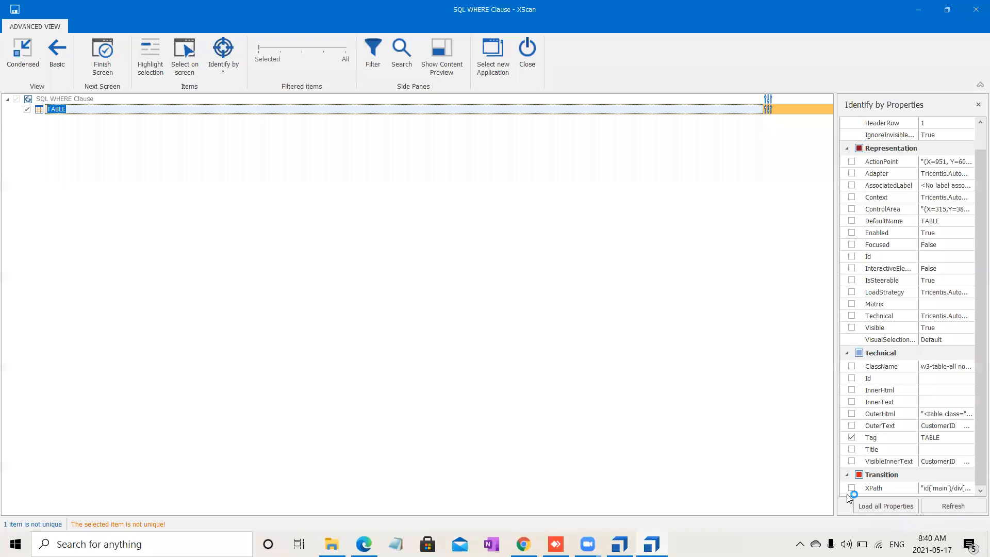
left_click(853, 367)
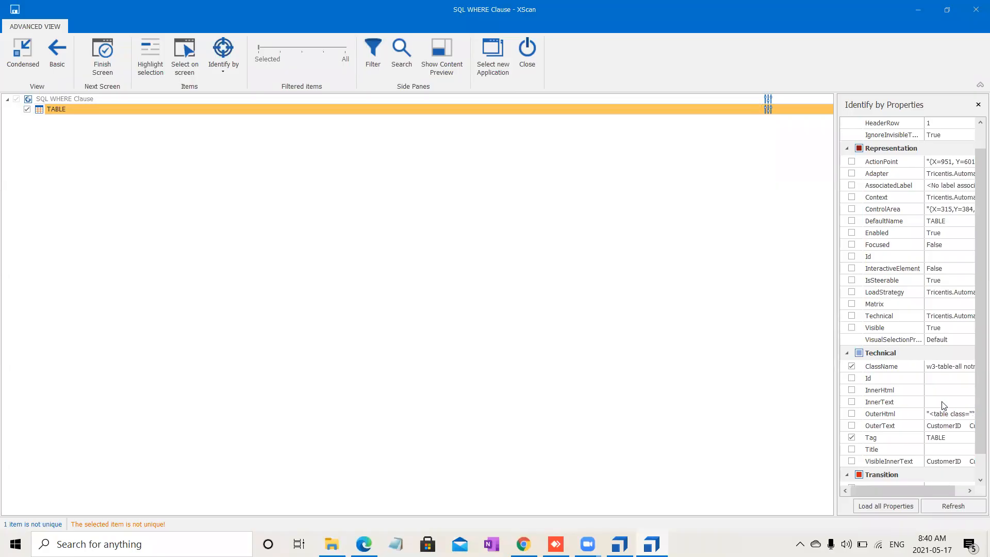
left_click(853, 402)
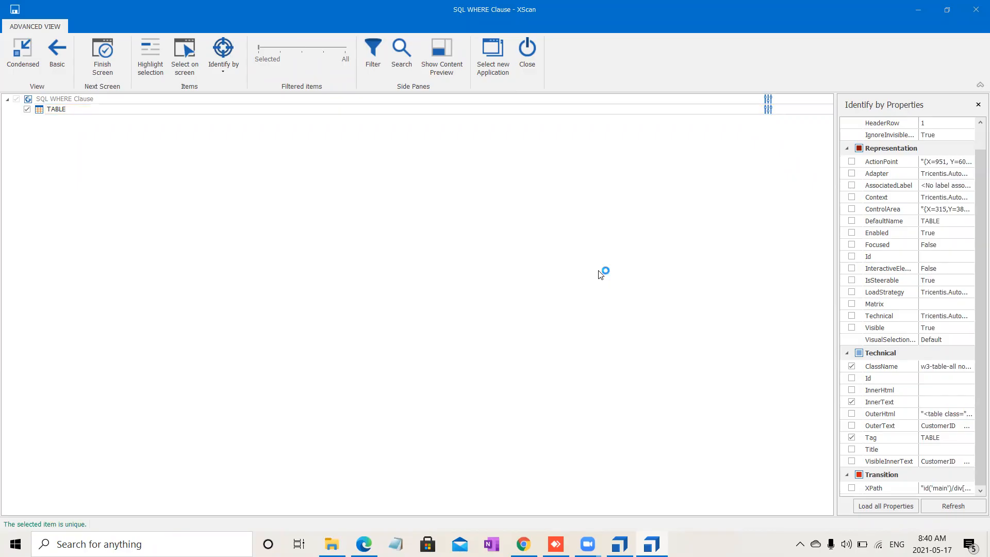
left_click(244, 108)
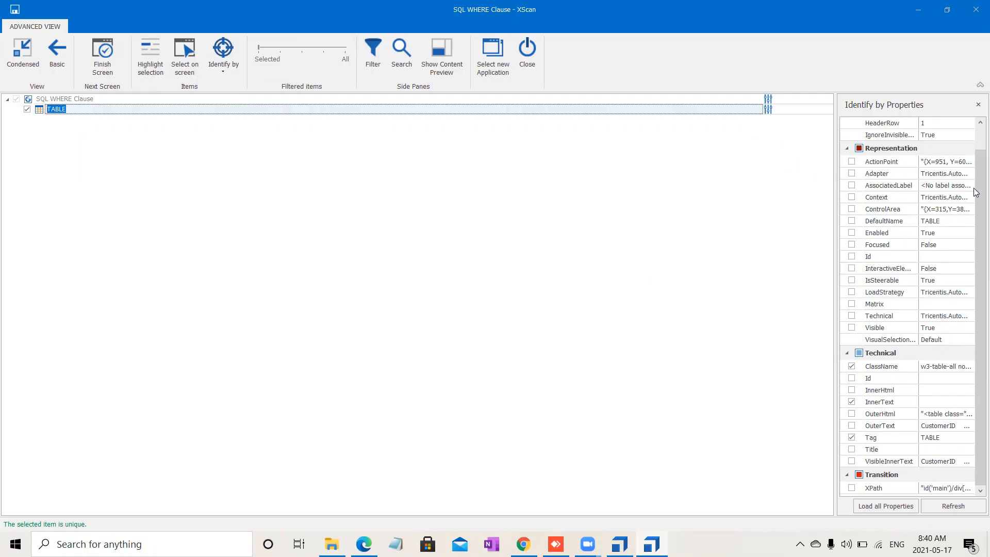
left_click_drag(977, 174, 977, 140)
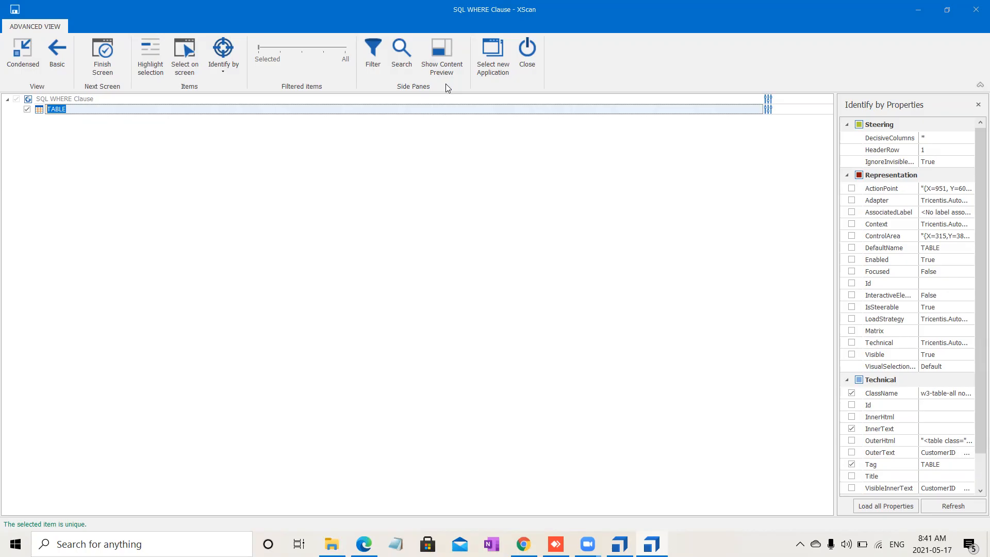
Step: Show the table's content preview, enable Use Header Column, and set the header row to 2
left_click(435, 57)
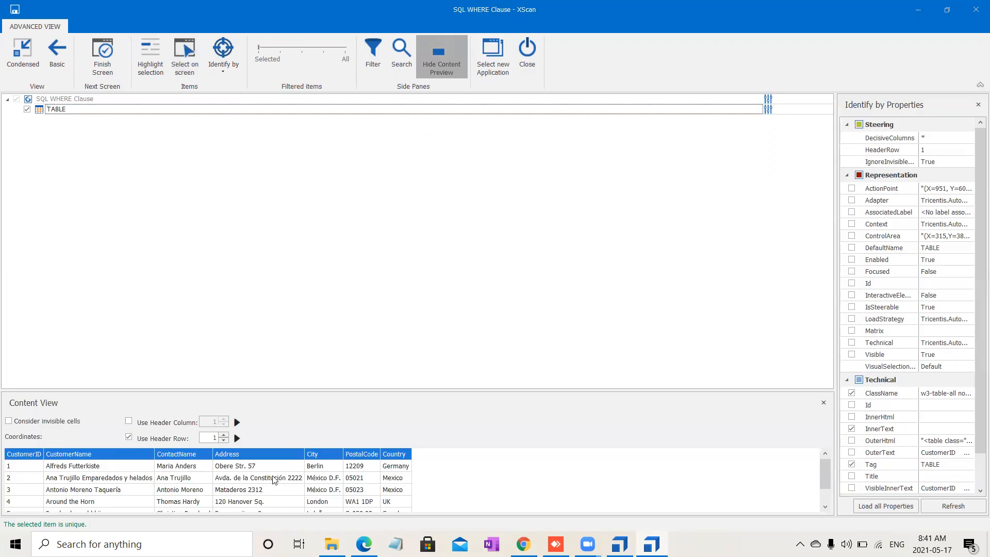
left_click_drag(325, 392, 354, 260)
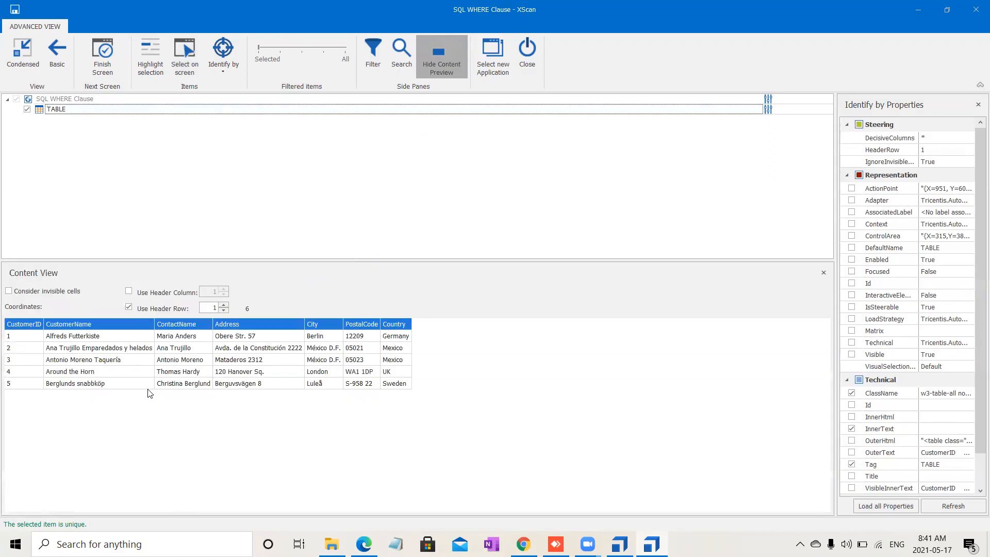
left_click(18, 326)
left_click(129, 291)
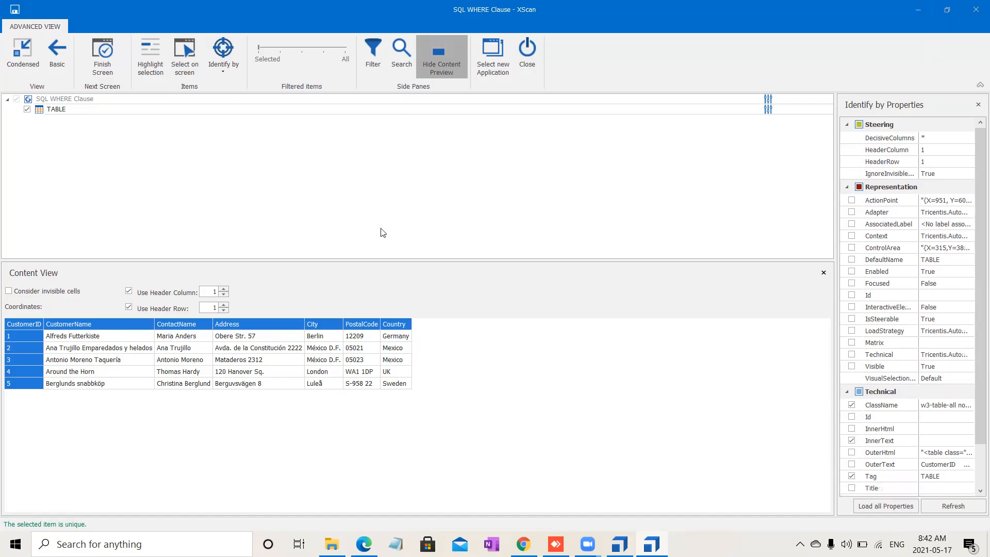
left_click(225, 305)
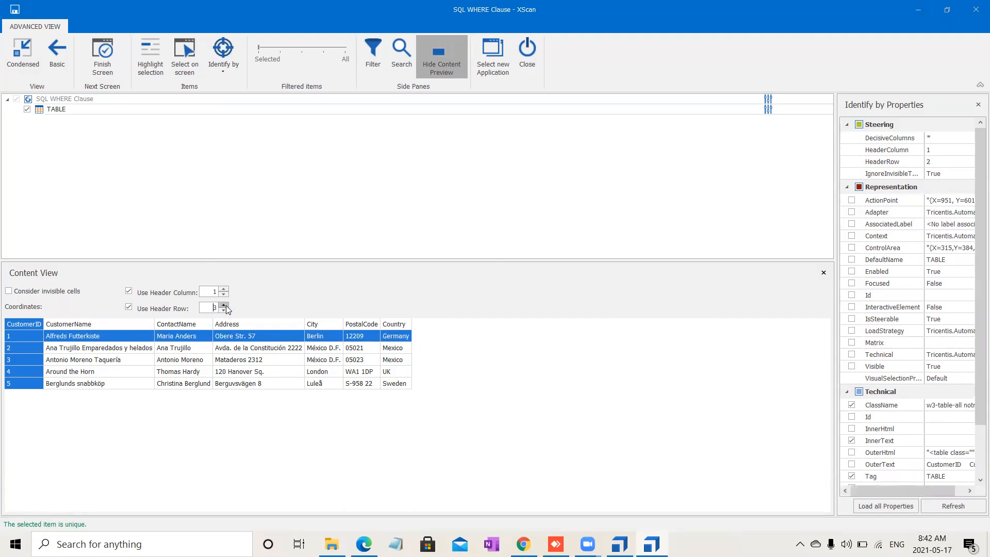
Step: Raise the header column to 3 and pick a cell in the content preview to inspect its coordinates
left_click(225, 289)
left_click(225, 290)
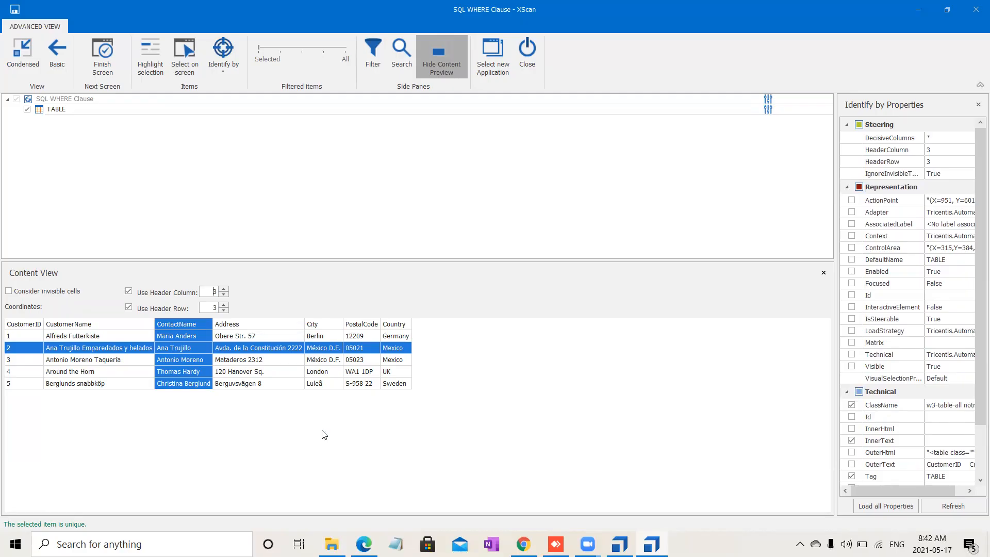
left_click(231, 350)
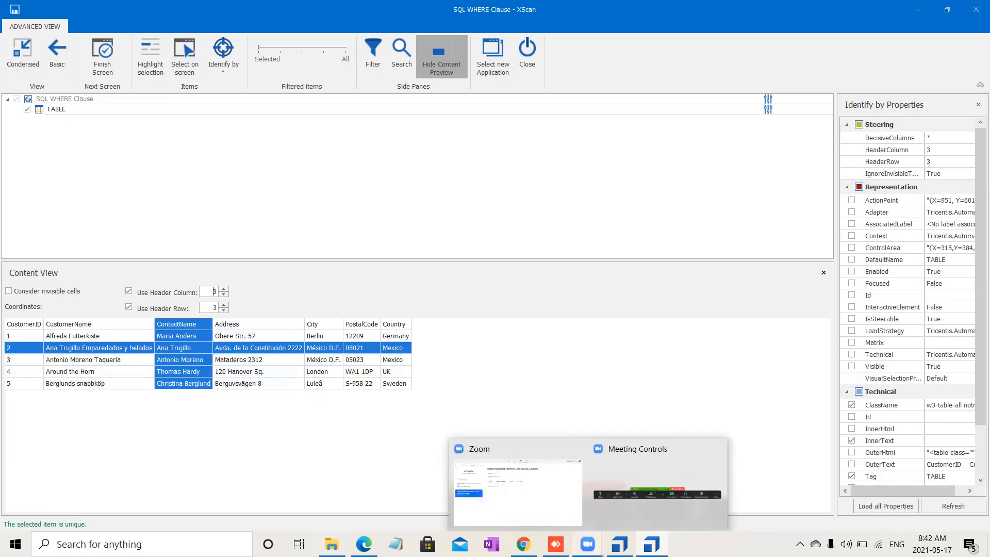
Step: Switch to Notepad and note the lines '$---Excluding Header' and '#----Including Header'
type("$")
key("Return")
key("Return")
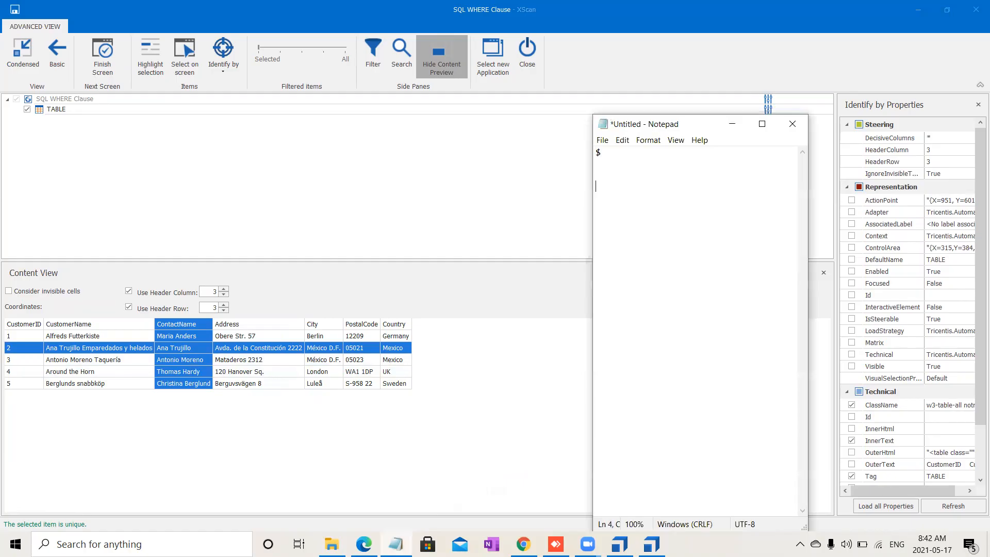
type("#")
left_click(678, 154)
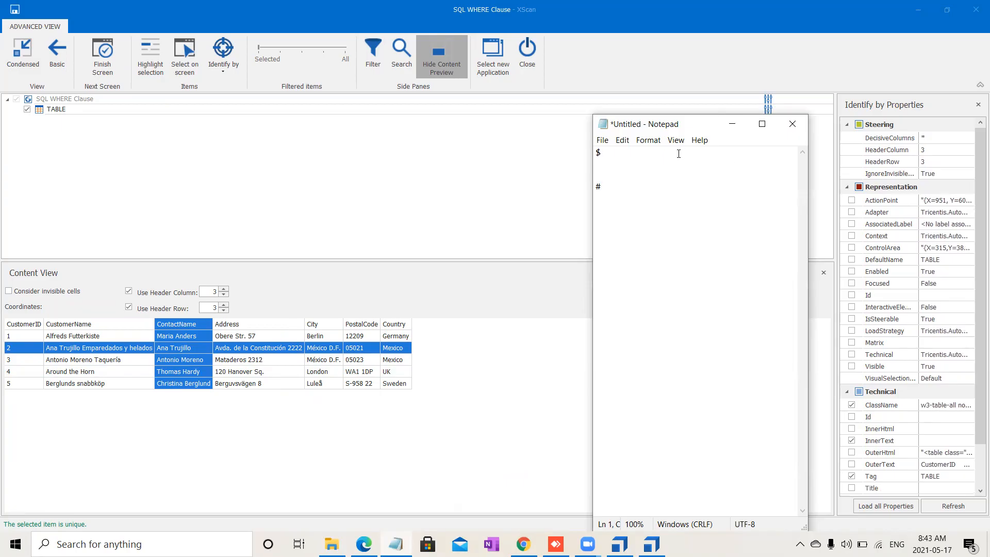
type("---")
type("Excludi")
type("ng")
type(" Head")
type("er   #")
type("----")
type("Includ")
type("ing ")
type("Header")
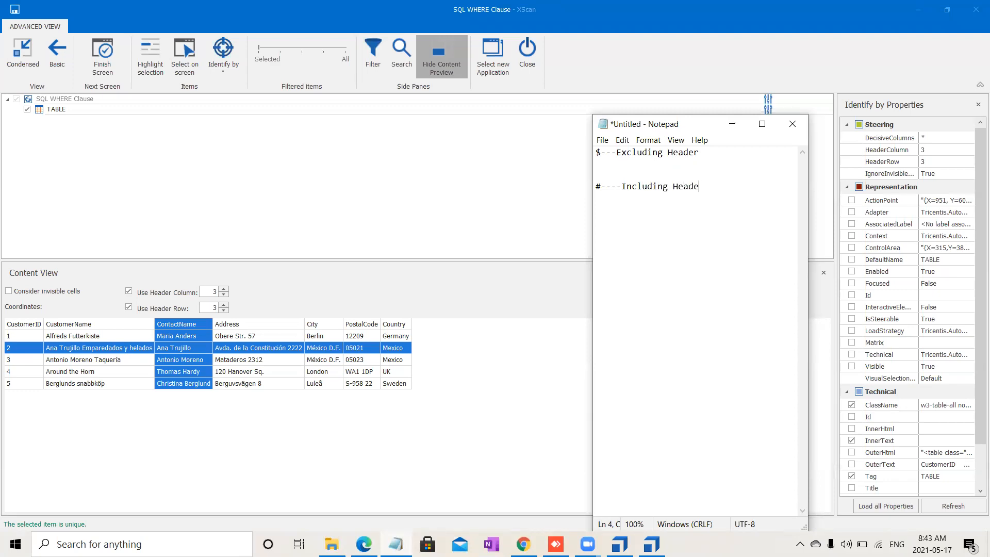
Step: Add the example notes $2 and #2 in Notepad while checking cells' coordinates in the content preview
key("Return")
key("Return")
key("Return")
type("$2")
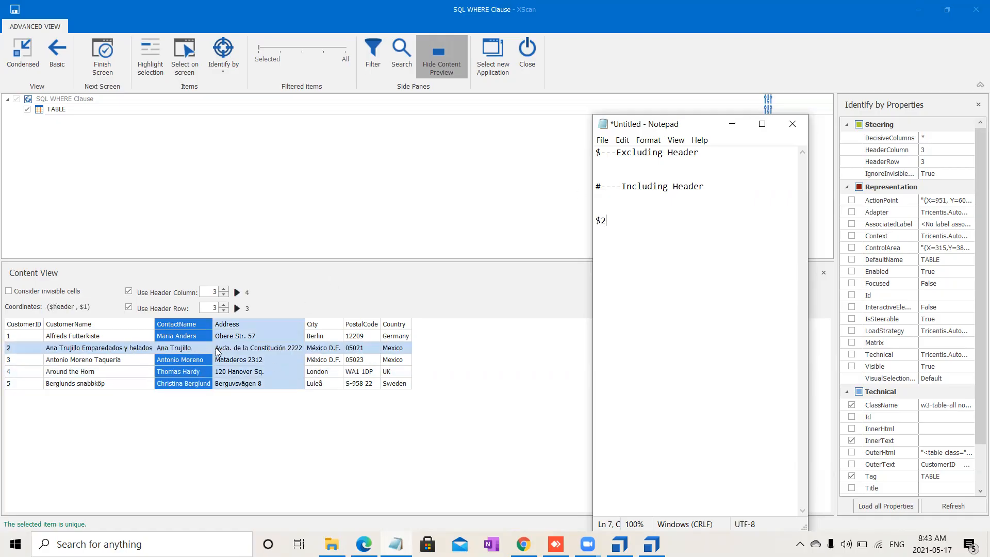
left_click(361, 349)
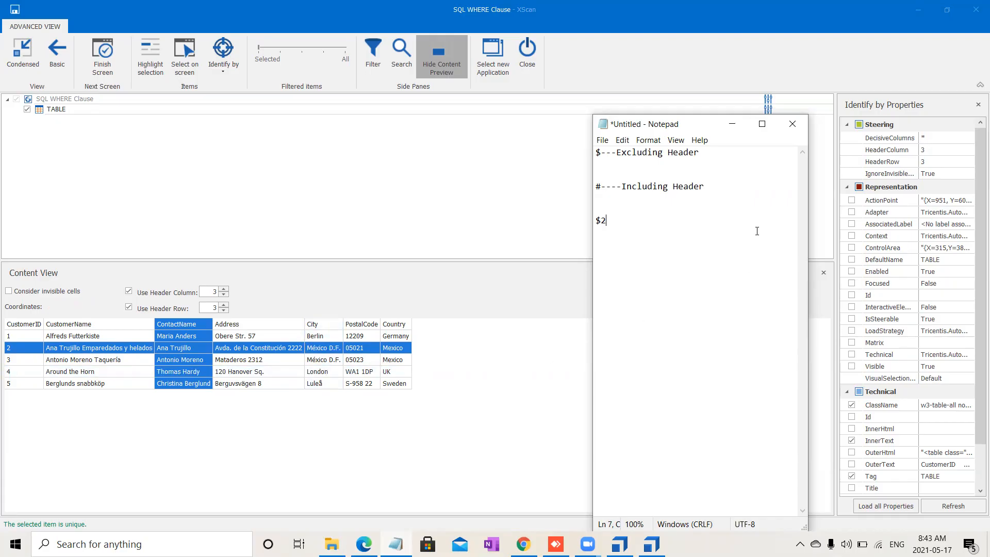
key("Return")
key("Return")
key("Return")
type("#2")
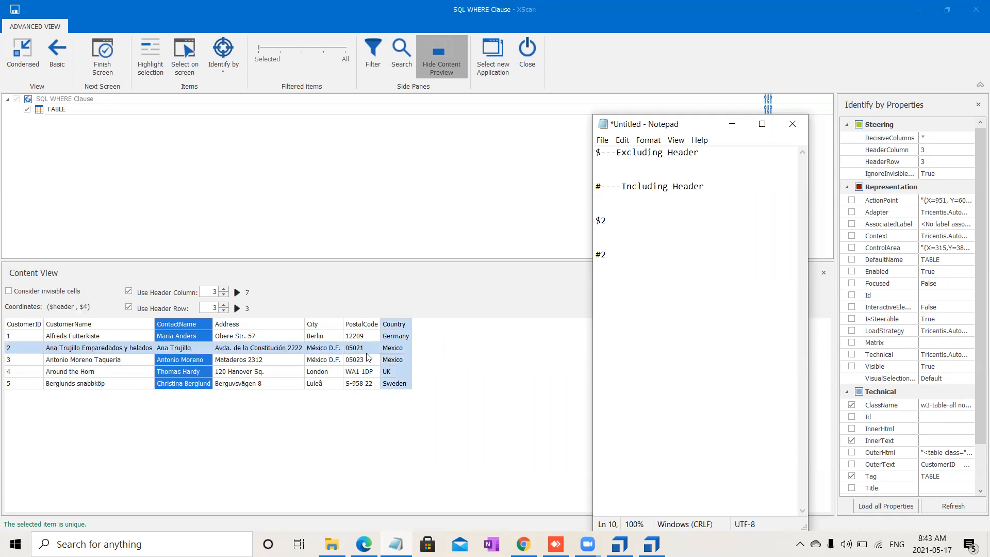
left_click(269, 348)
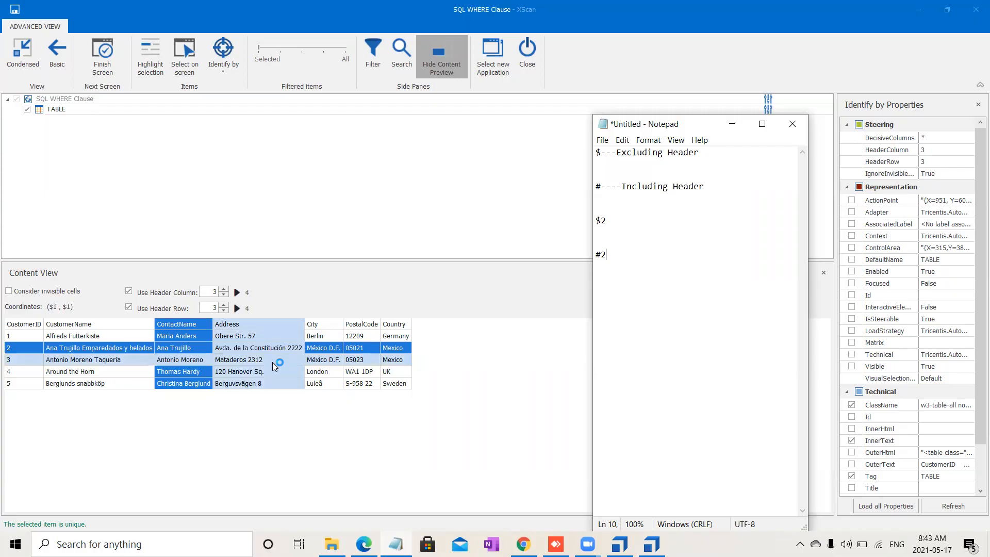
Step: Disable Use Header Column and lower the header row to 1
left_click(515, 92)
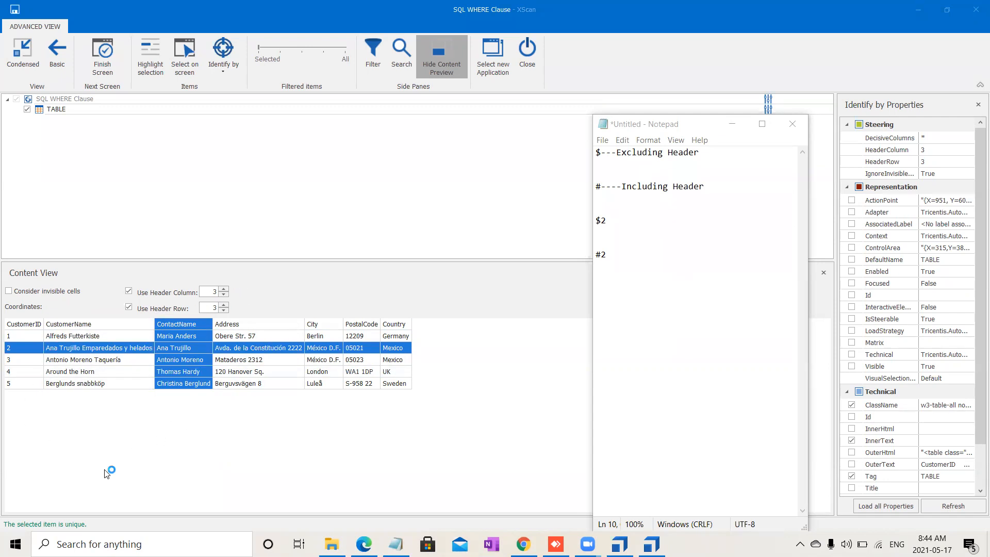
left_click(129, 291)
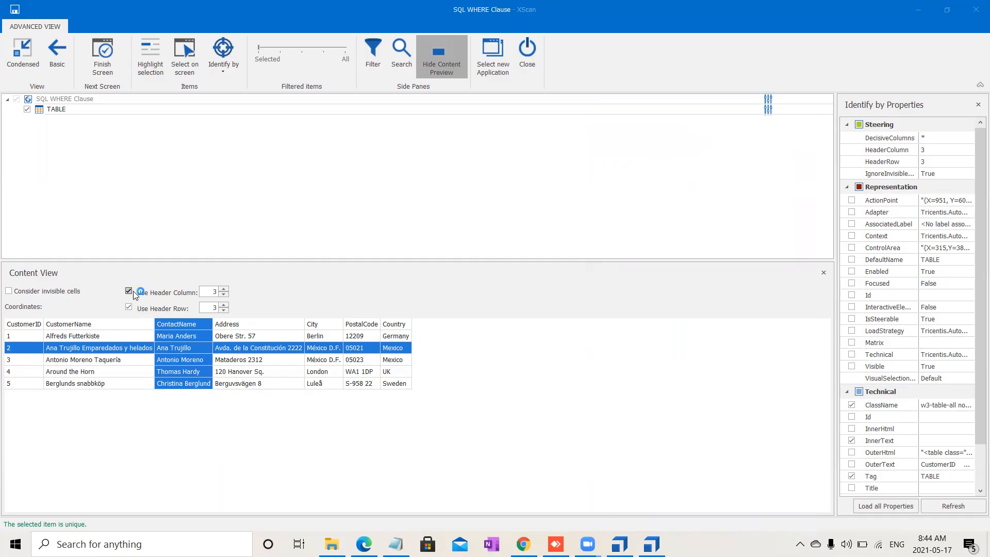
left_click(223, 310)
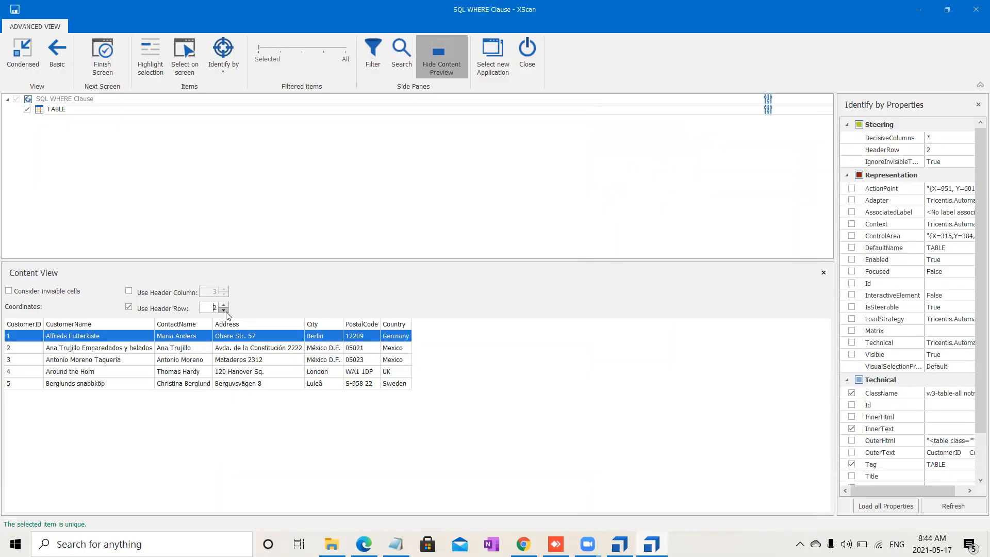
left_click(225, 311)
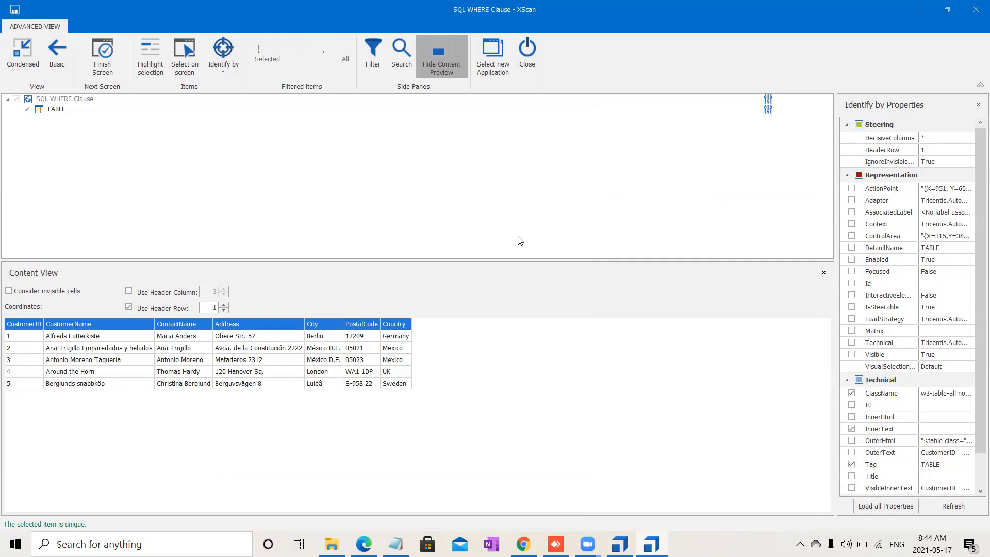
Step: Hide the content preview, finish the screen to save the module, and close XScan
left_click(442, 70)
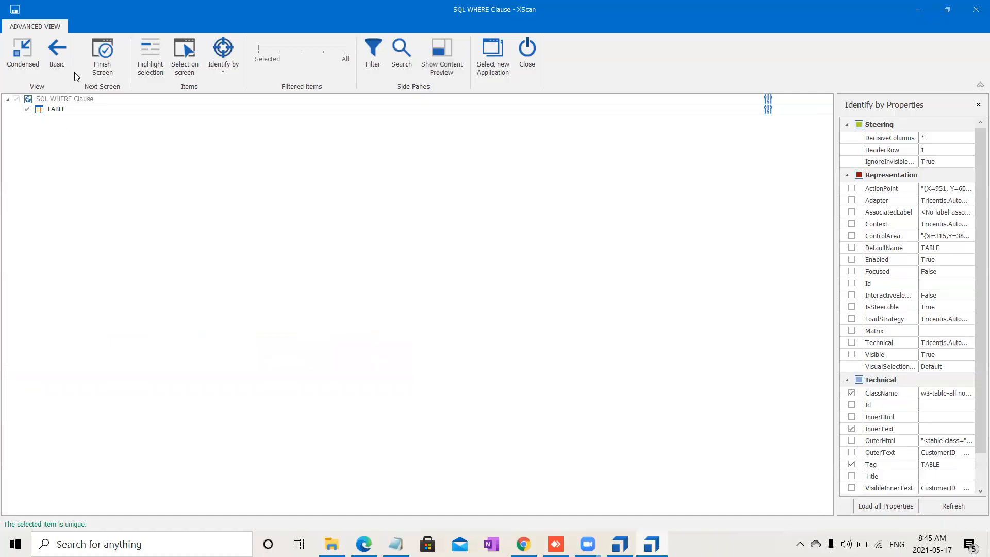
left_click(111, 52)
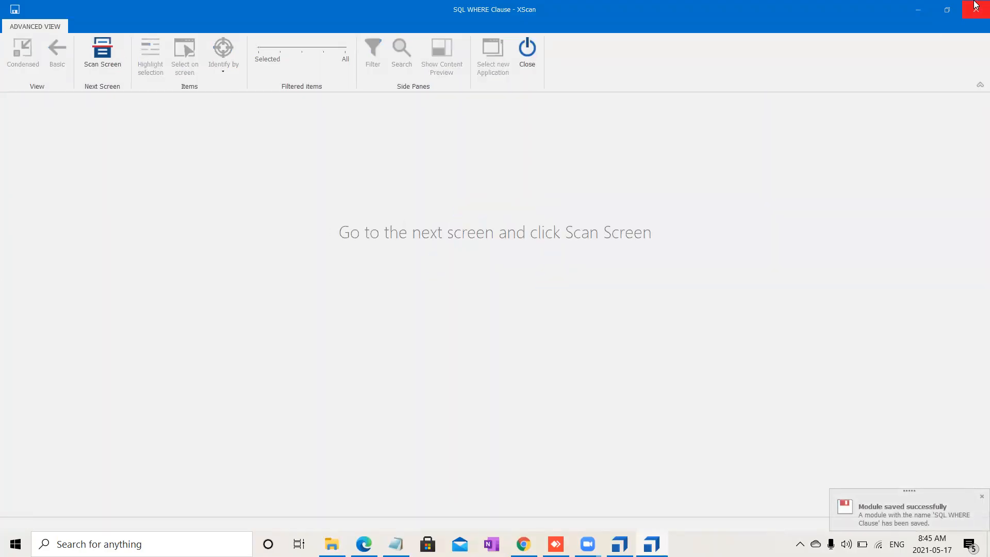
left_click(516, 58)
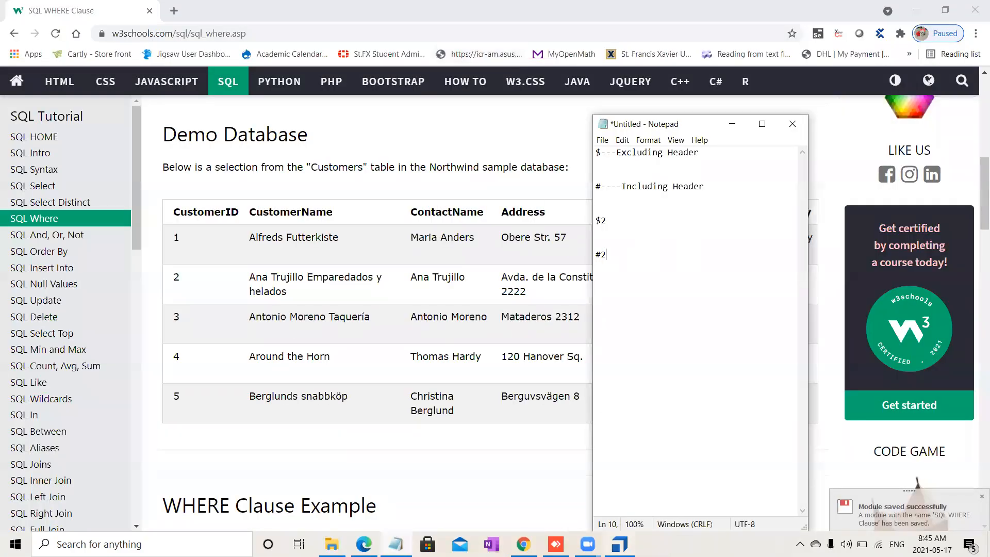
Step: Highlight the México D.F. cell on the web page and move Notepad beside the table
left_click(741, 130)
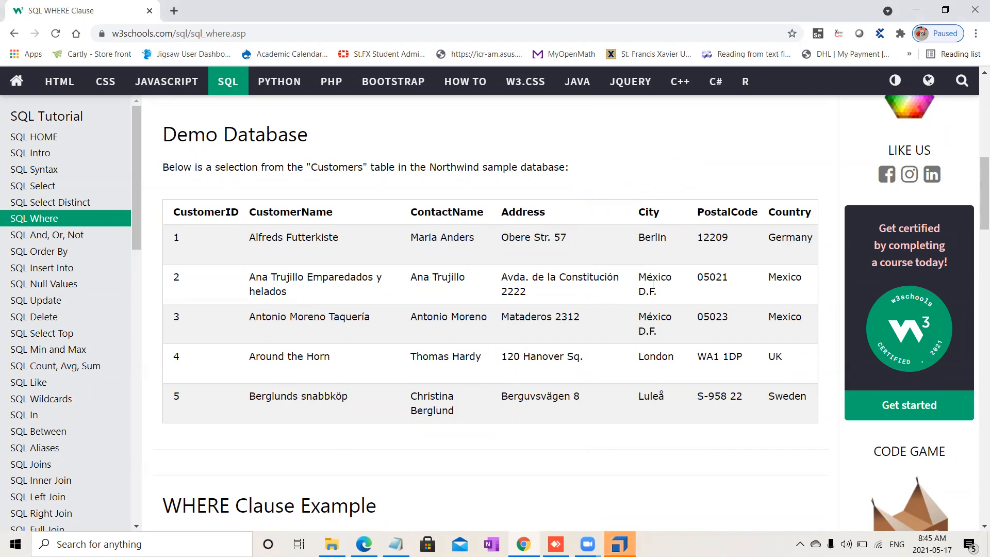
left_click_drag(668, 296, 638, 282)
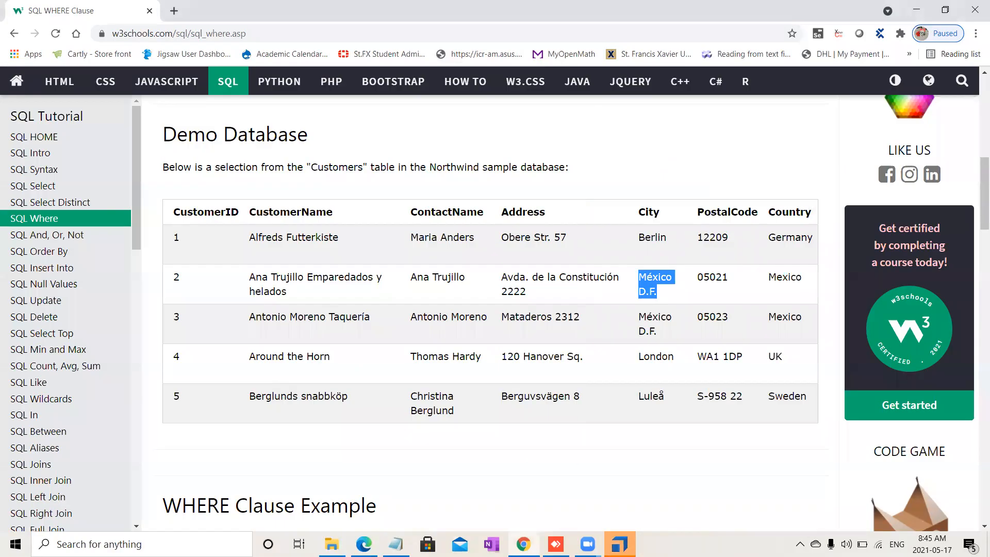
mouse_move(396, 543)
left_click(391, 484)
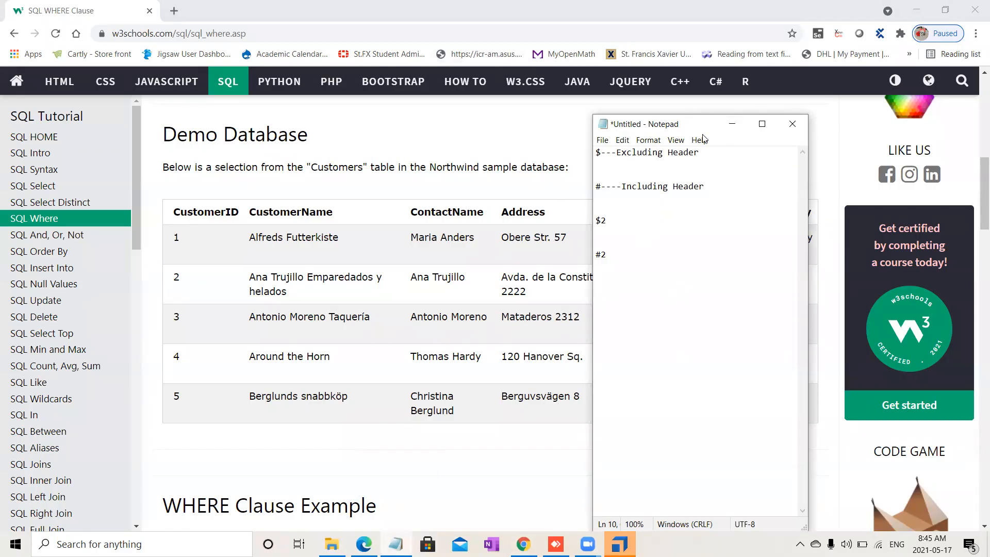
left_click_drag(702, 124, 921, 123)
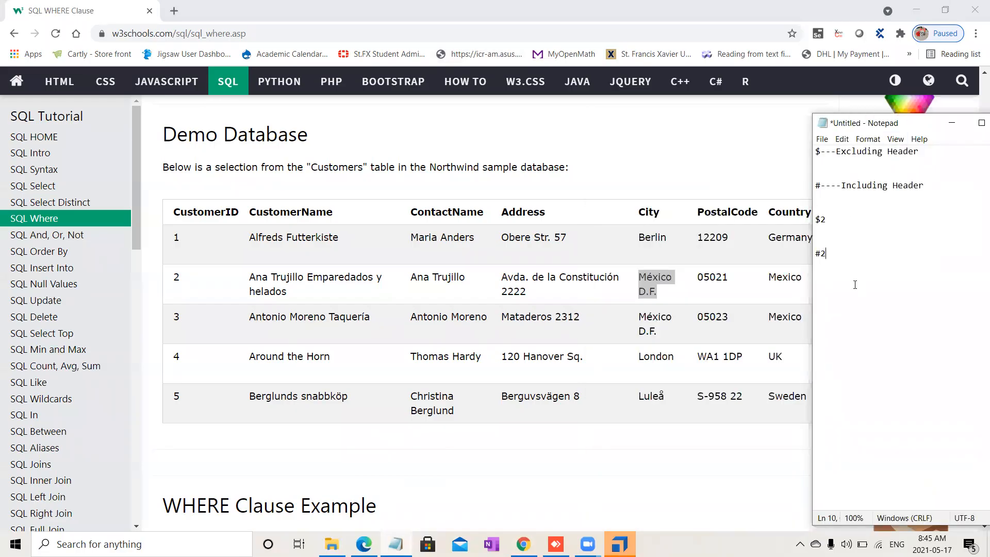
Step: Add the note lines 'RowNum, ColNum' and 'Col Num, Row Num' in Notepad
key("Return")
key("Return")
type("RowNum, ColNum")
key("Return")
type("Col Num,")
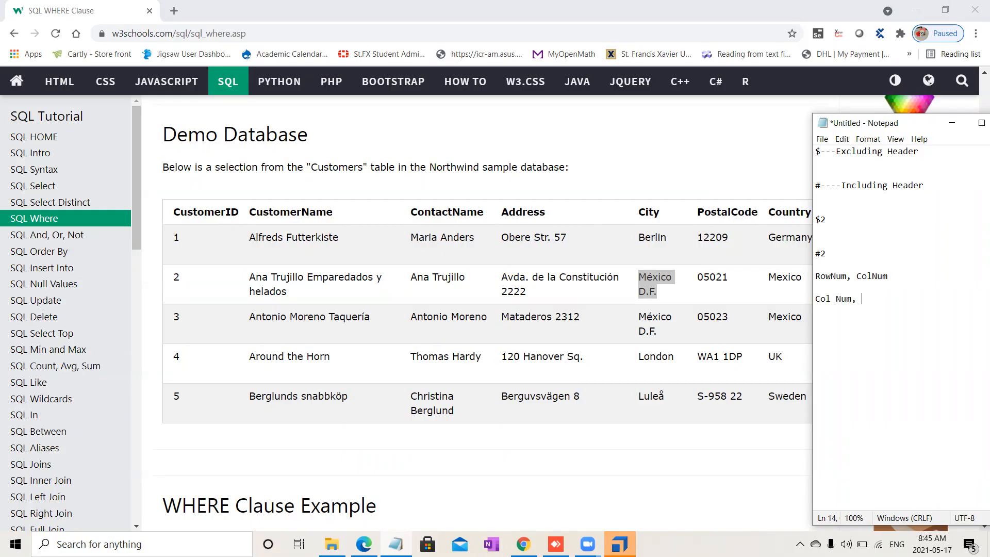
type(" Row Num")
key("Return")
Step: Highlight the first row's cells, the second row's cells and the México D.F. cell on the web page
left_click_drag(231, 243, 420, 253)
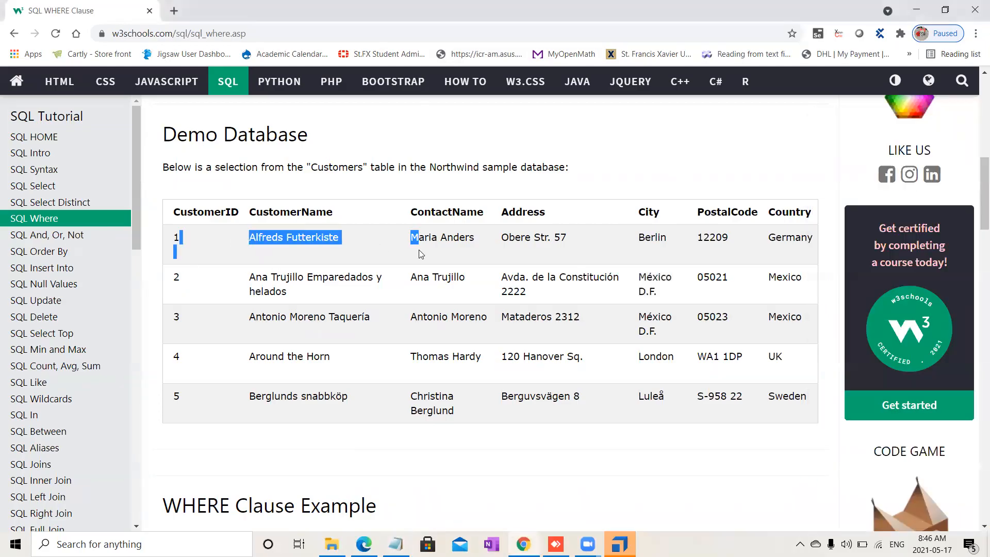
left_click_drag(240, 280, 514, 293)
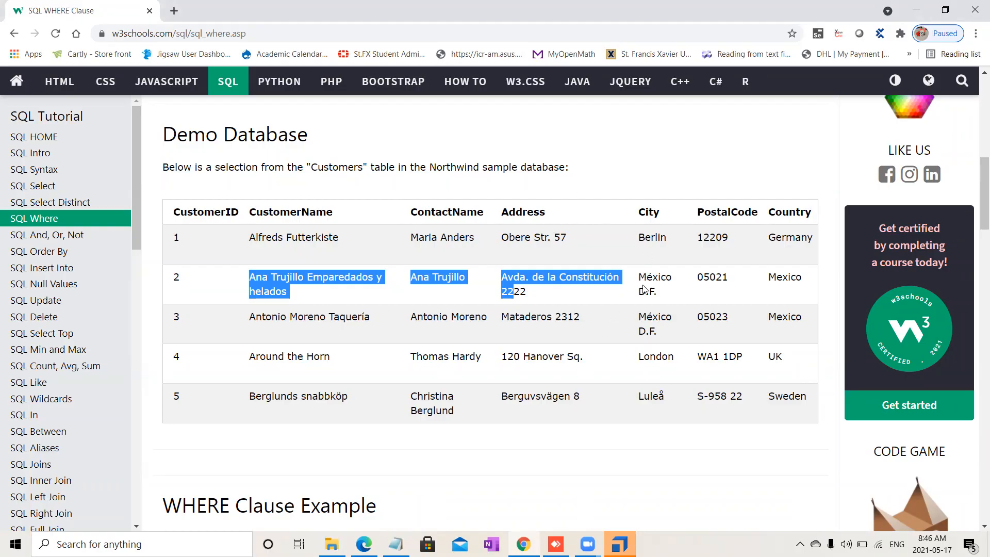
left_click_drag(665, 293, 630, 288)
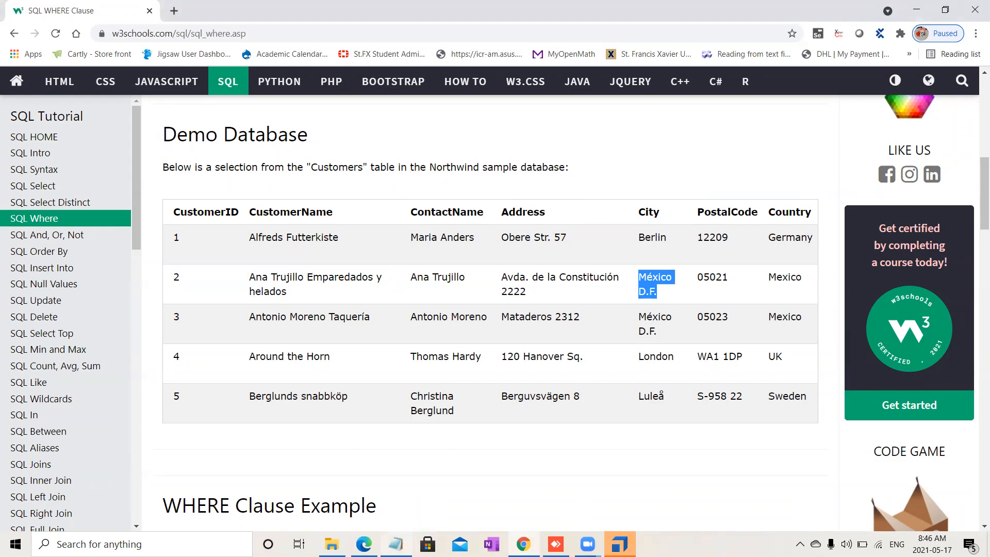
left_click(396, 544)
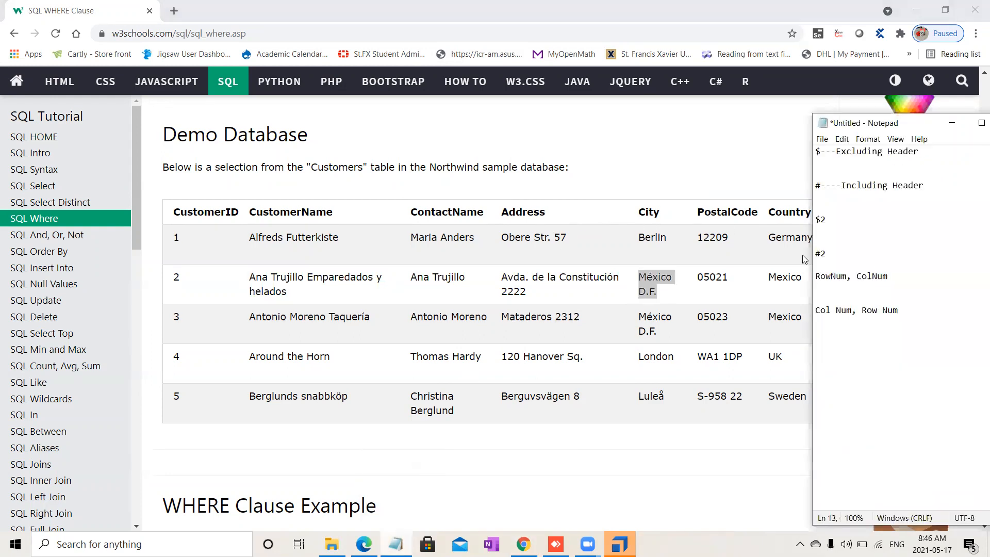
Step: Note '$2,$5' under the RowNum line and '$5, $2' under the Col Num line, dismissing the battery notice
type("$2,$5")
left_click(917, 315)
type("$5, $2")
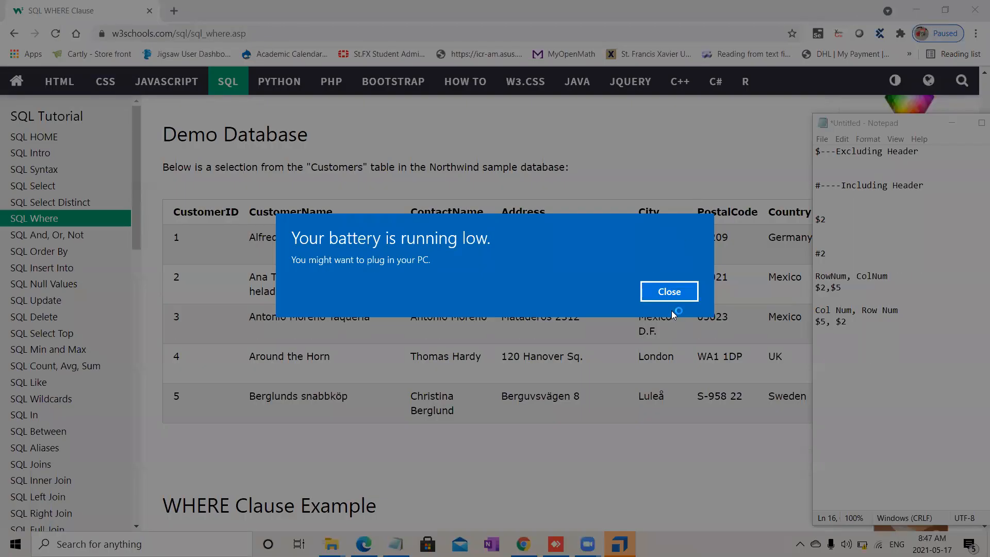
left_click(671, 298)
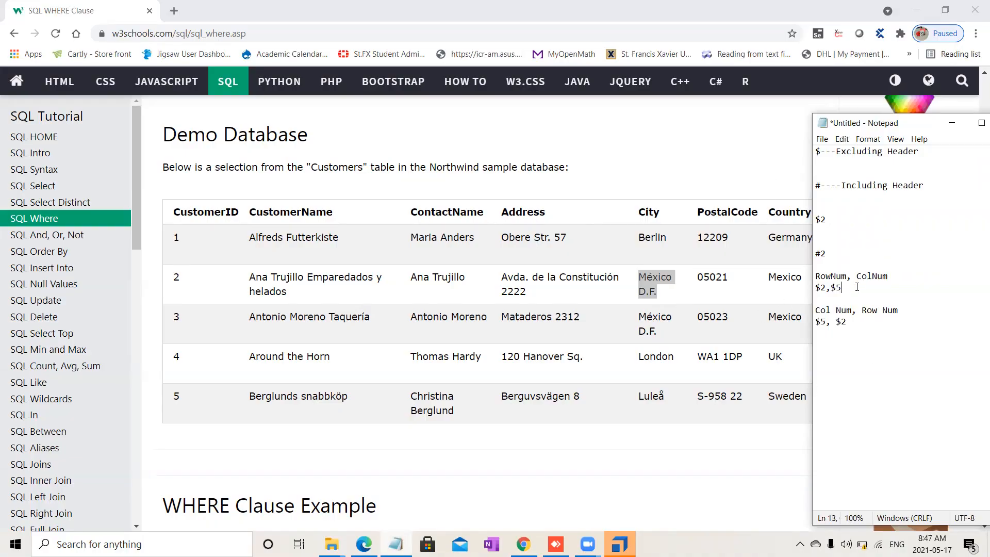
Step: Add '#3,#5' under the row-first example and '#5,#3' under the column-first example
key("Return")
type("#")
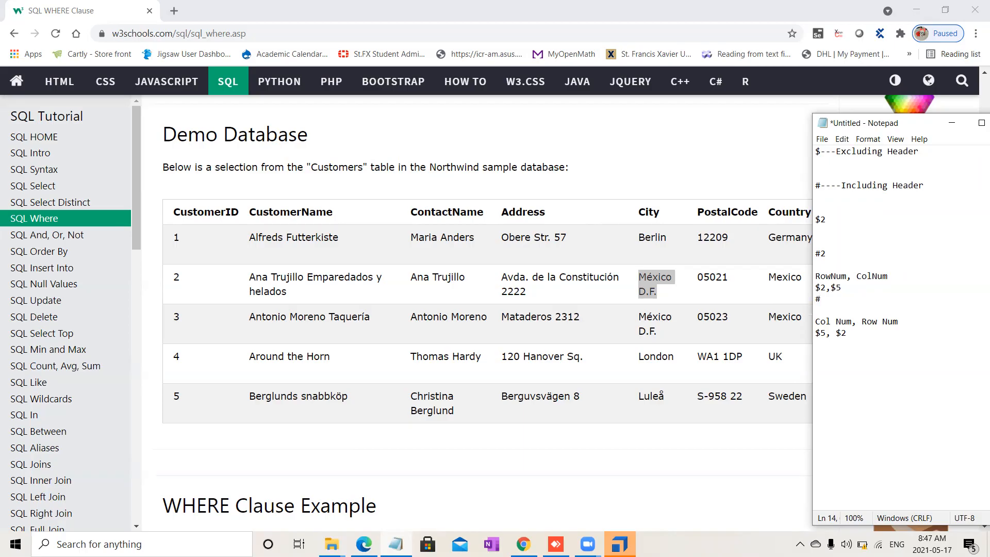
type("3")
type(",#")
type("5")
type("#5")
type(",#3")
Step: Highlight the City header on the page and add 'City' as a new line in Notepad
left_click(642, 212)
left_click_drag(642, 212, 664, 219)
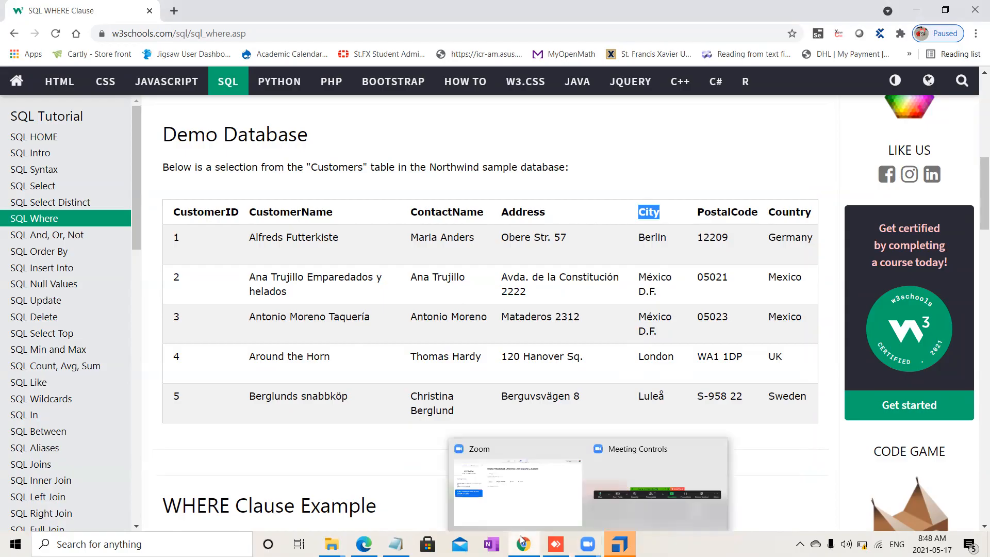
left_click(396, 544)
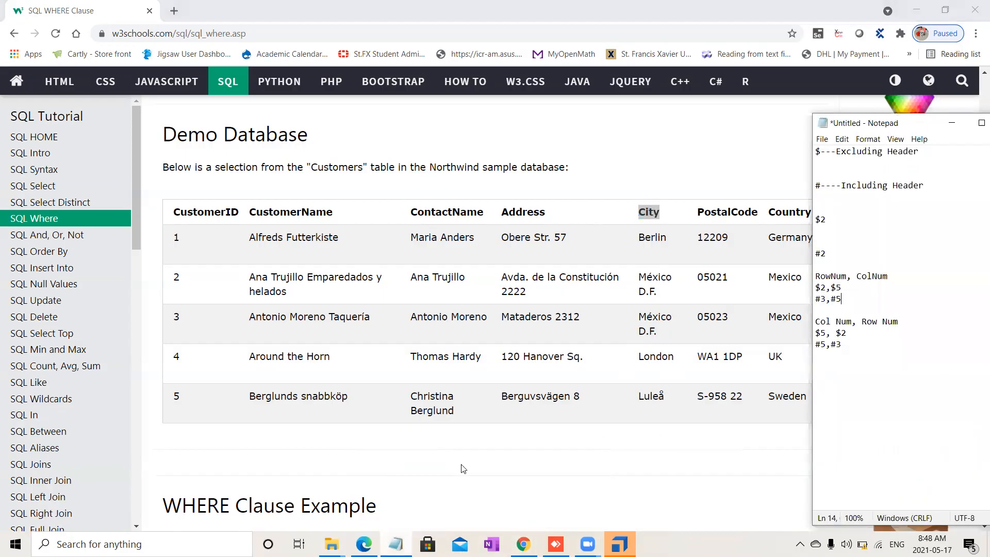
key("Return")
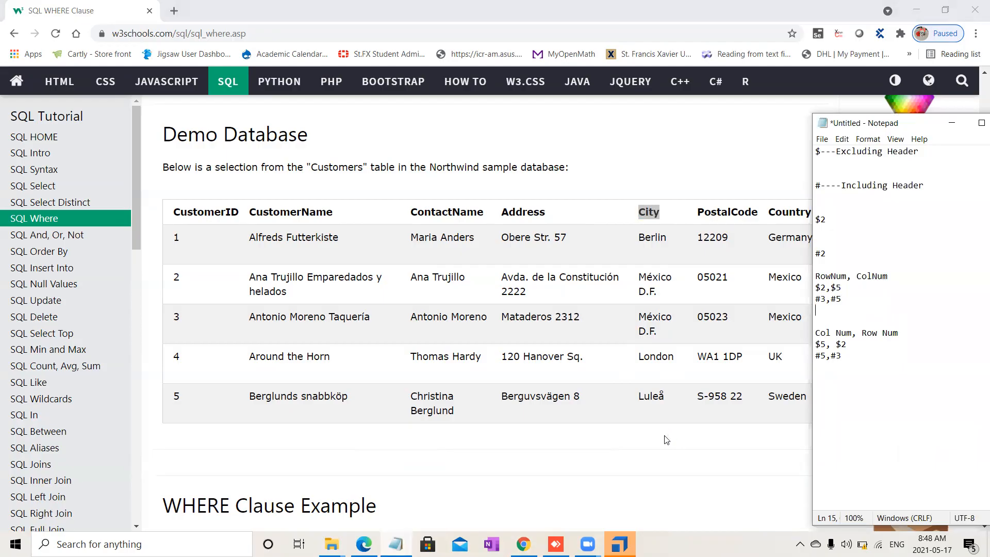
type("City")
Step: Switch to Tosca Commander and expand the SQL WHERE Clause module's TABLE with its Row and Col entries
left_click(619, 544)
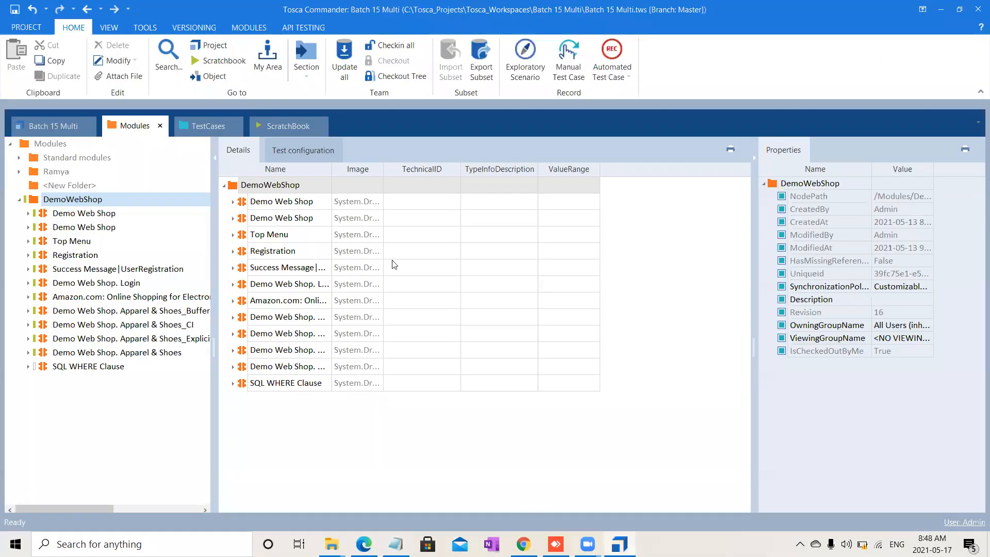
left_click(86, 367)
left_click(28, 367)
left_click(62, 394)
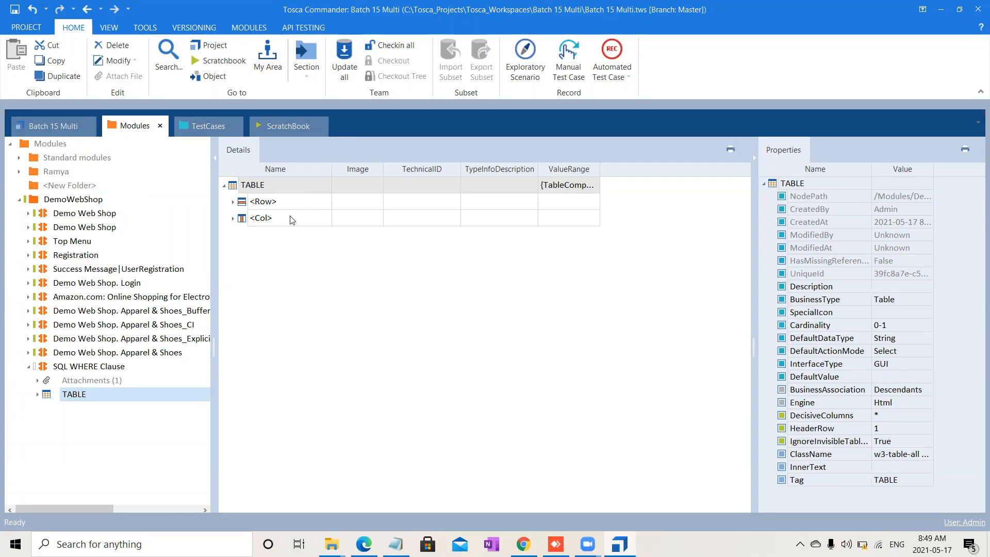
left_click(234, 203)
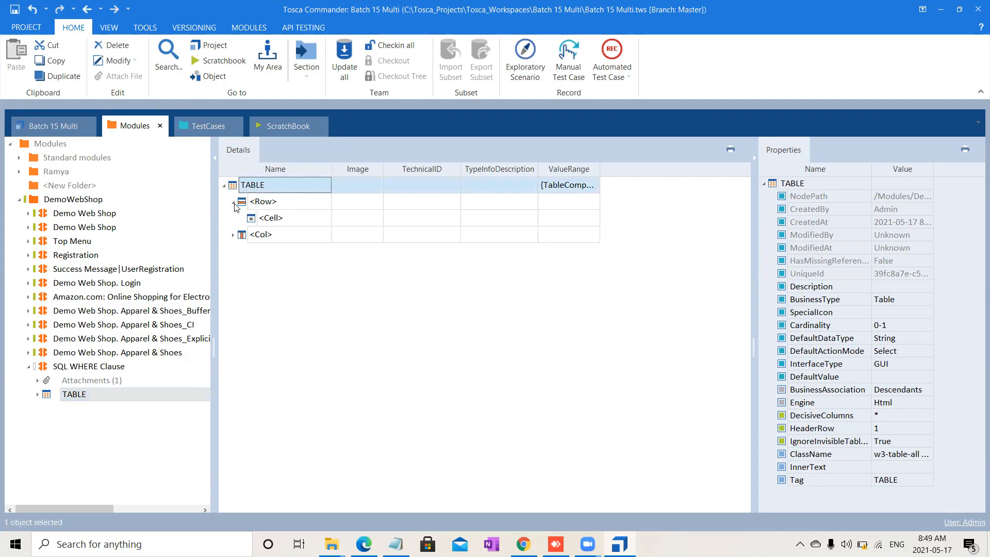
left_click(233, 235)
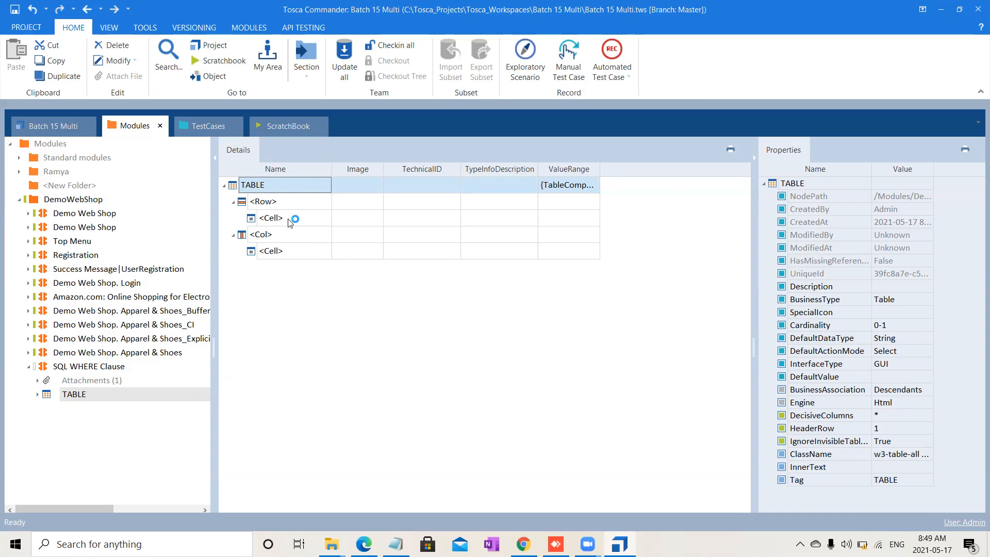
Step: Try to add the SQL WHERE Clause module to the DemoWebShop test case folder
left_click(172, 393)
left_click(102, 367)
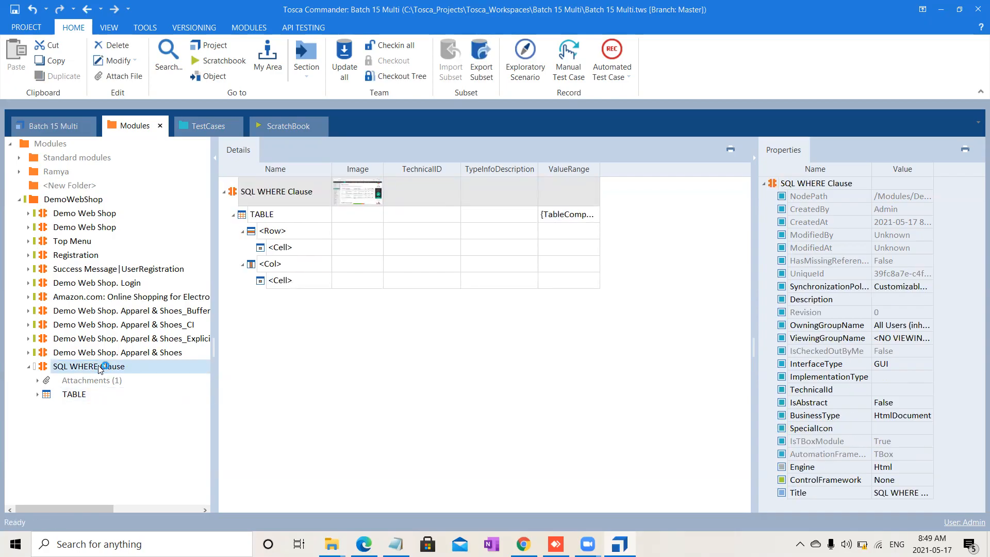
left_click_drag(61, 372, 93, 184)
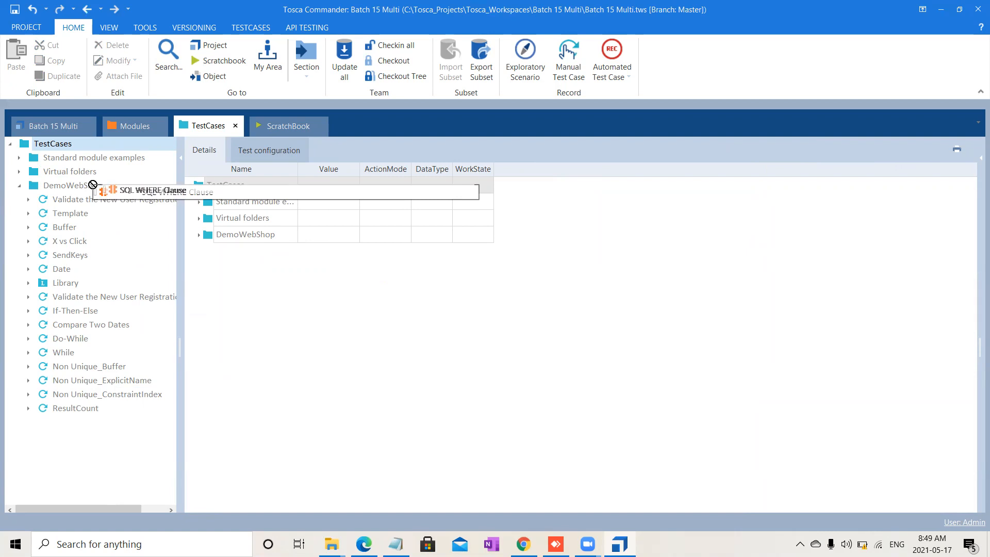
left_click_drag(93, 185, 95, 188)
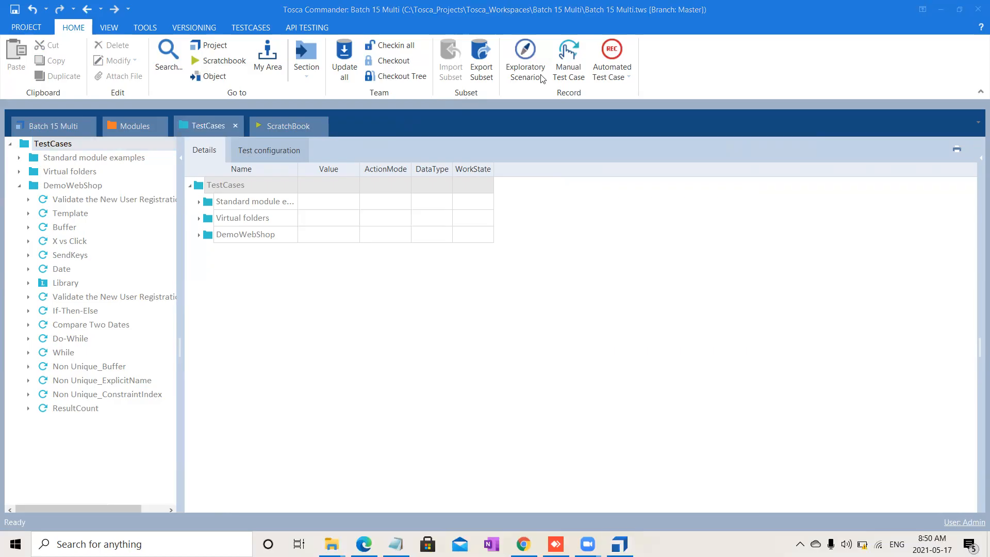
Step: Check out the DemoWebShop test case folder tree and create a new test case in it named Tables Part 1
left_click(104, 189)
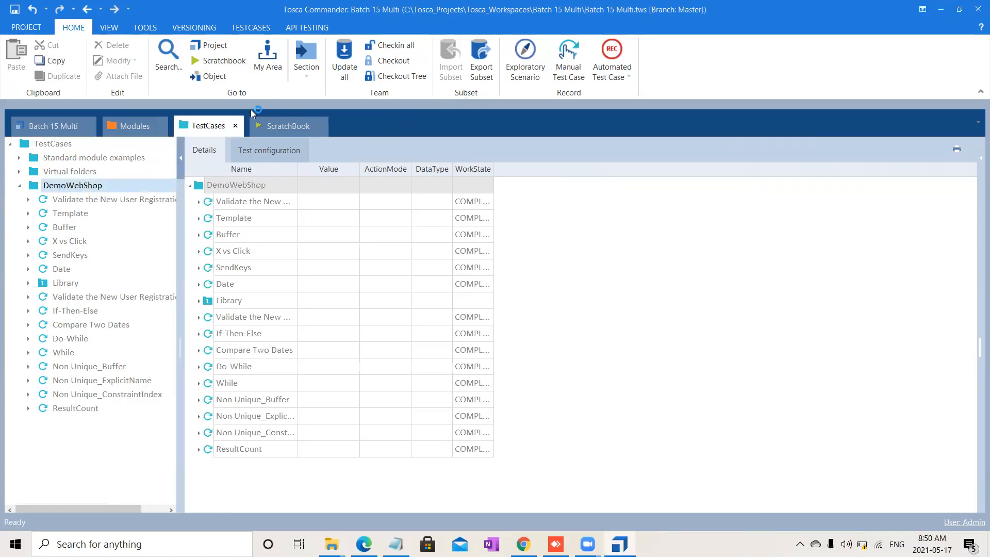
left_click(419, 80)
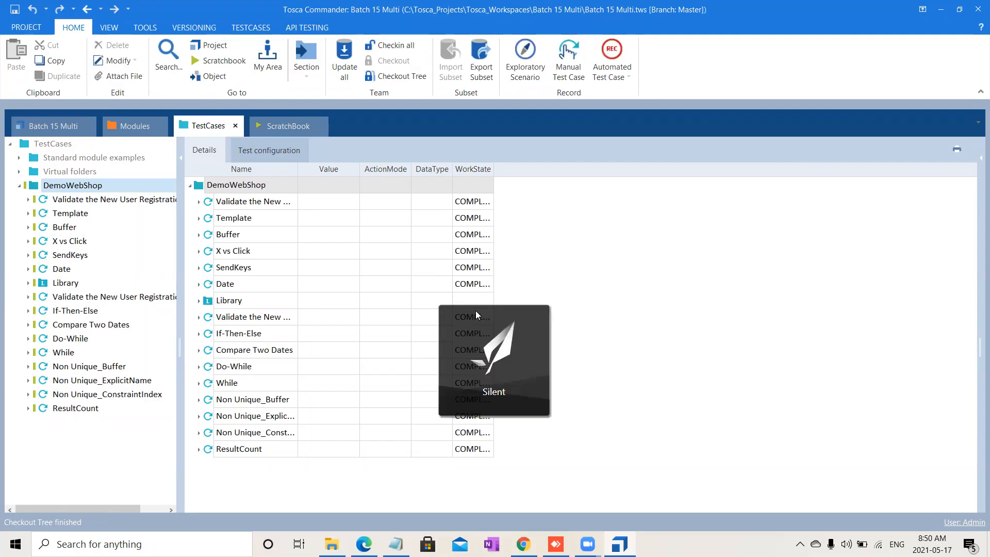
right_click(92, 186)
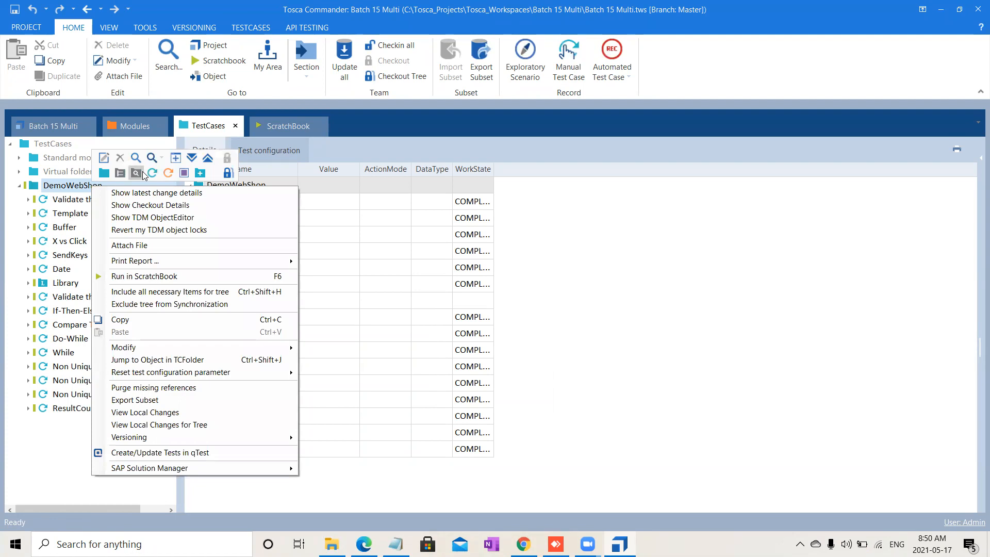
left_click(153, 173)
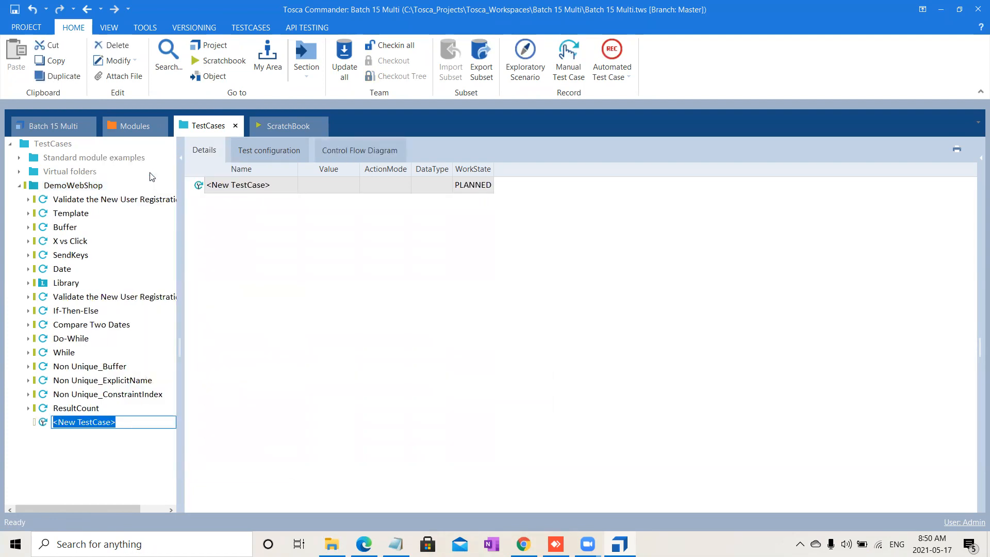
type("Tables Part 1")
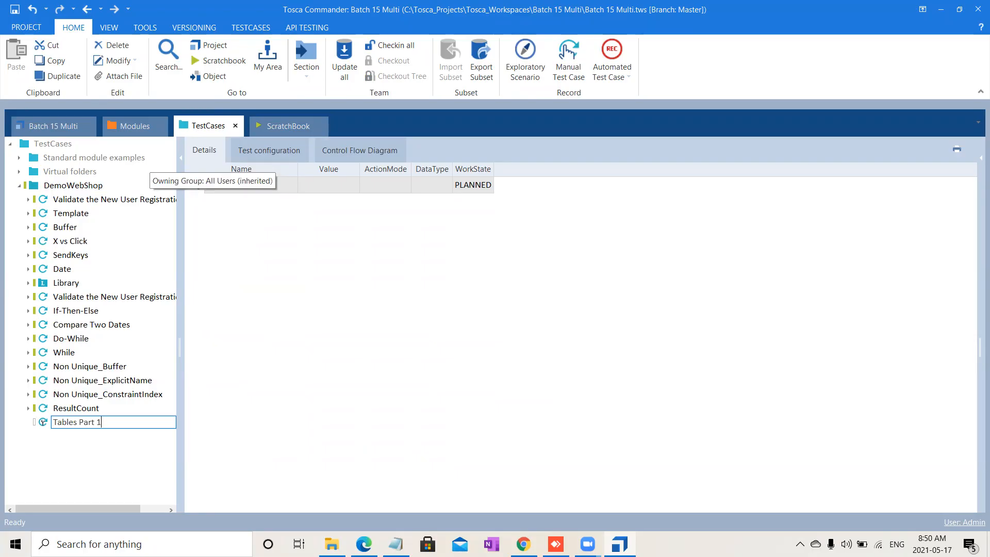
key("Return")
Step: Set the Tables Part 1 test case's WorkState to IN_WORK
left_click(470, 185)
scroll(472, 187, "down", 1)
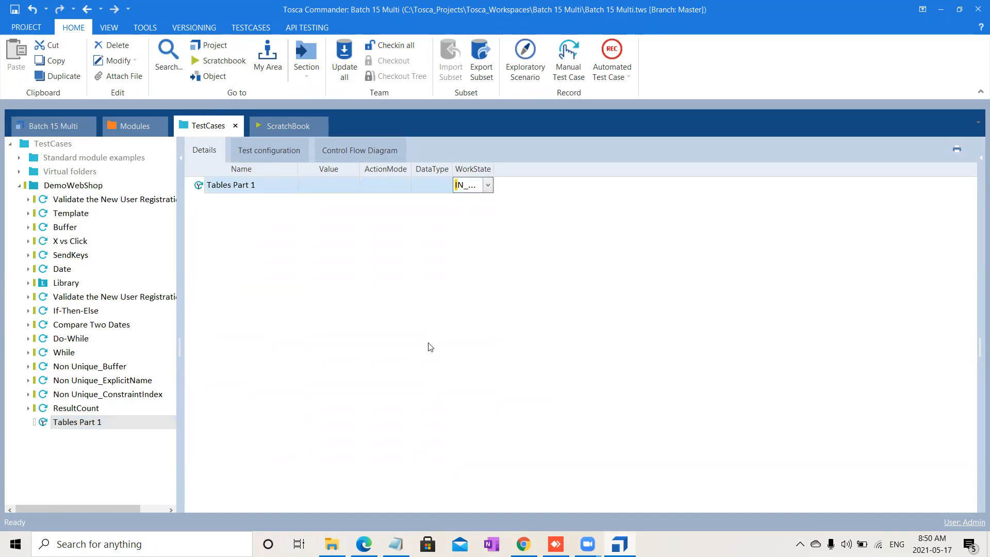
left_click(416, 390)
Step: Add the SQL WHERE Clause module to Tables Part 1 as a test step and expand its TABLE and Row entries
left_click(138, 120)
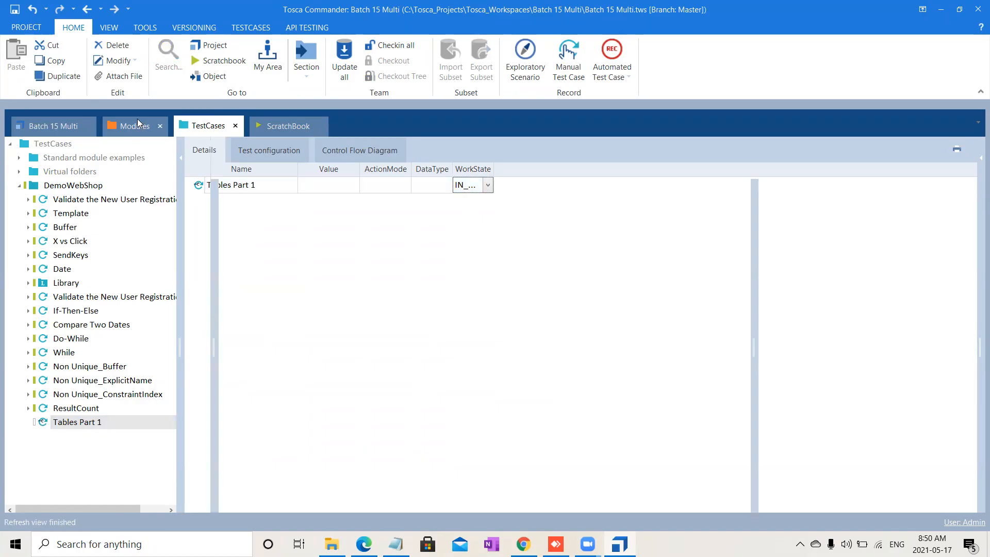
left_click_drag(69, 367, 237, 184)
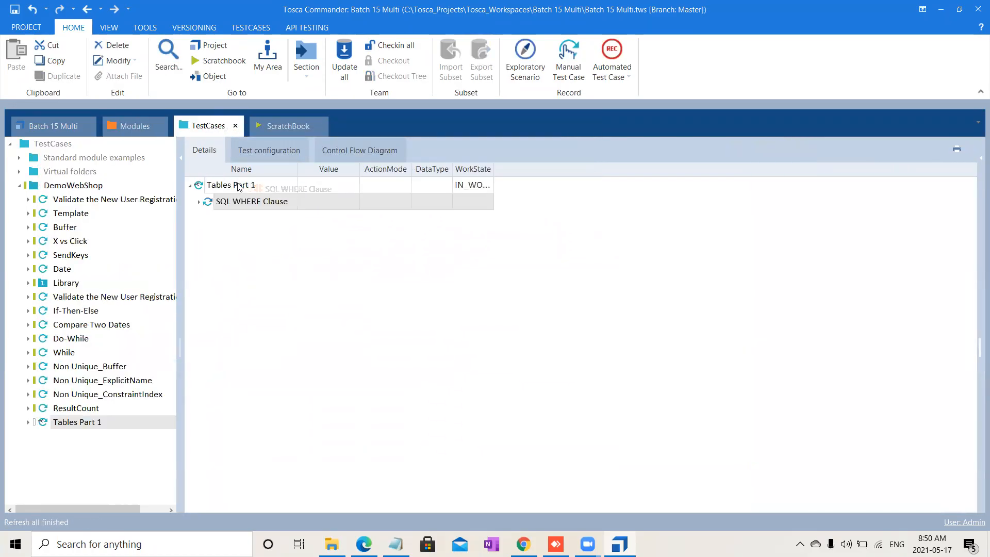
left_click(199, 202)
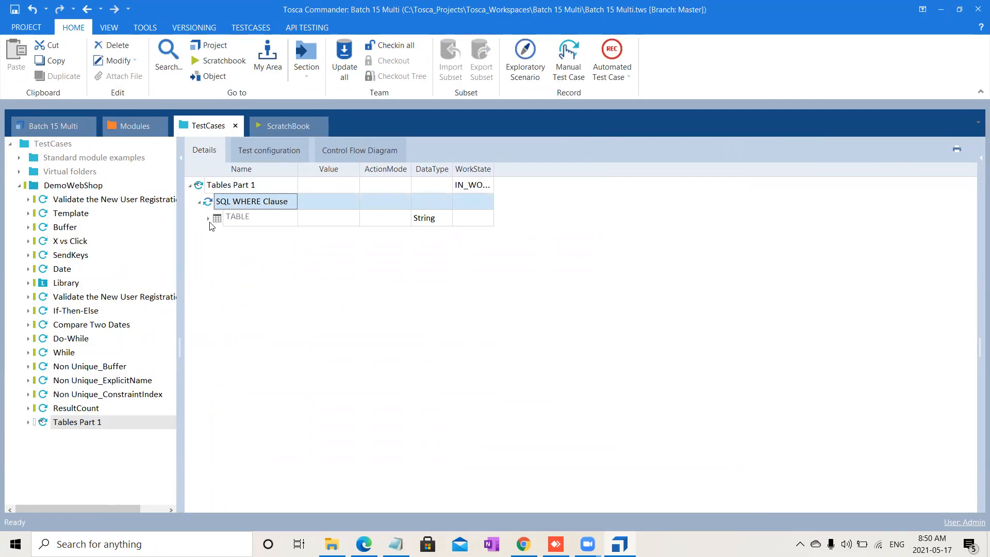
left_click(208, 218)
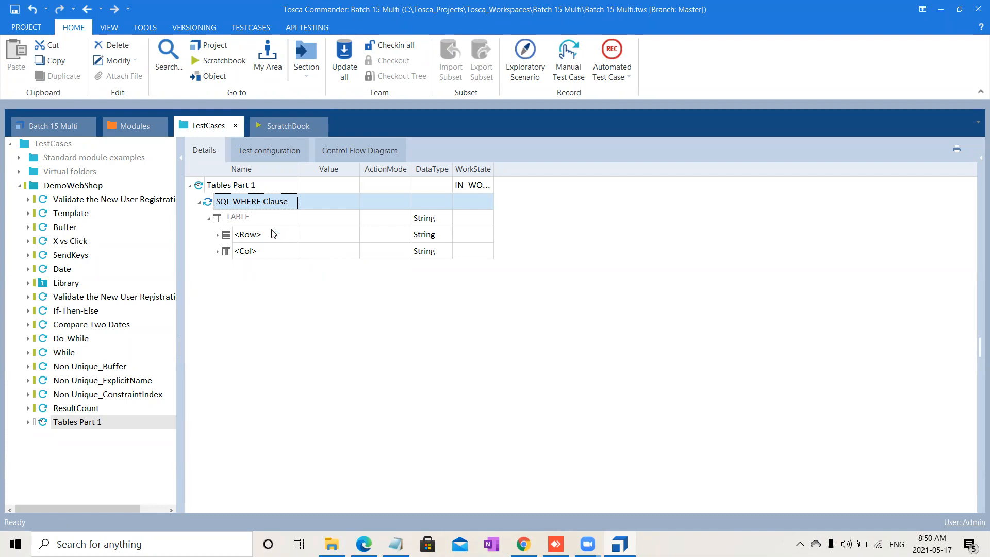
left_click(217, 236)
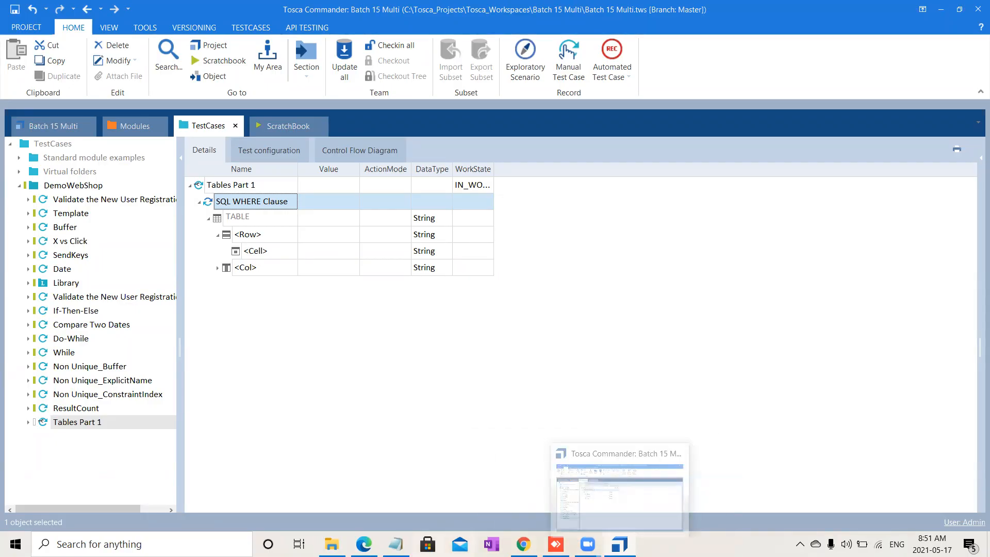
Step: Rename the test step's Row entry to $2, using the Notepad notes as reference
left_click(396, 544)
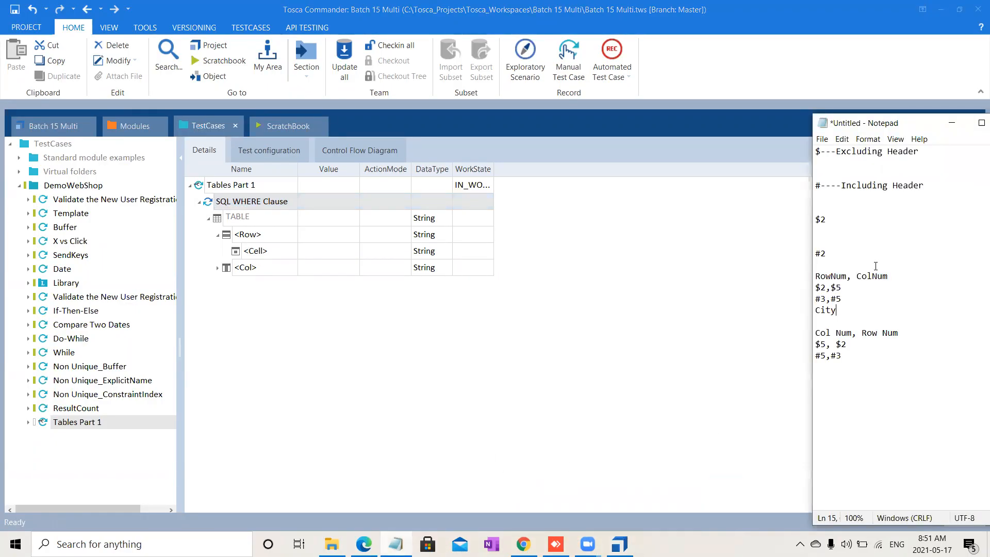
left_click(814, 288, "shift")
left_click(278, 239)
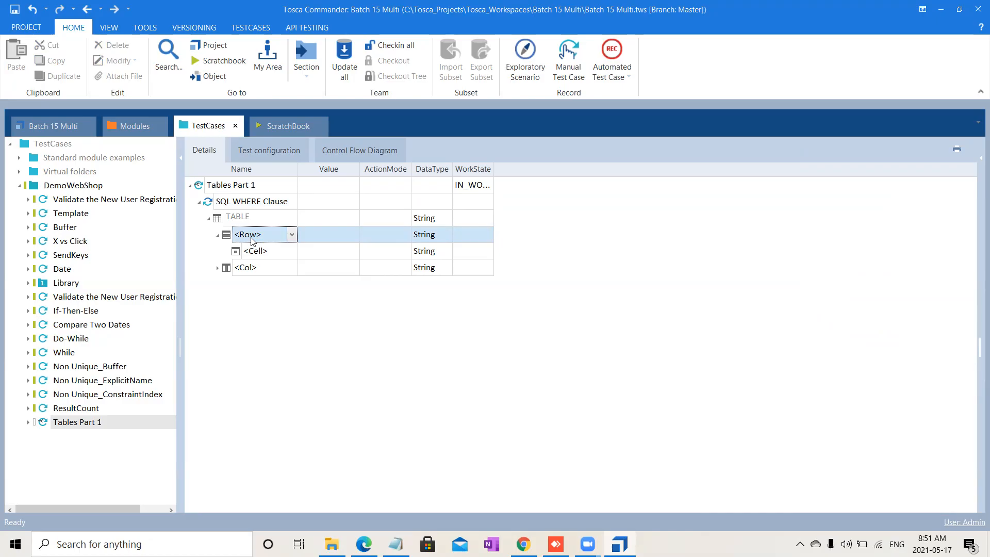
type("$2")
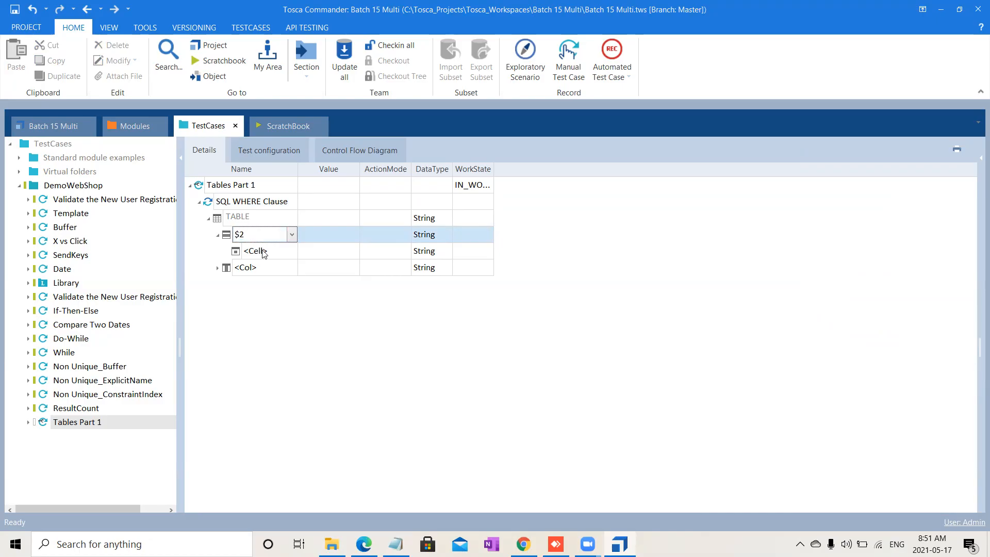
Step: Rename the Cell under row $2 to $5
left_click(264, 251)
left_click(277, 253)
double_click(277, 253)
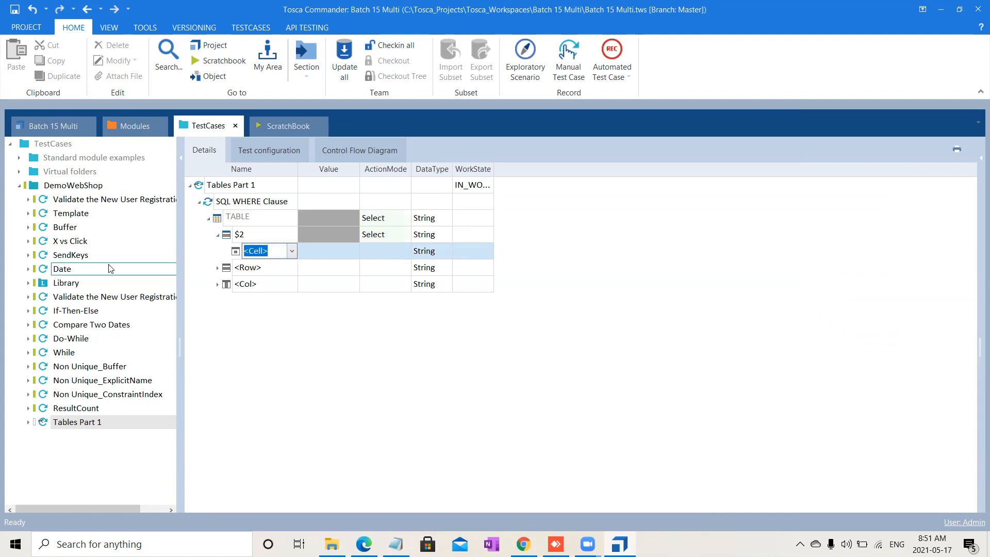
type("$5")
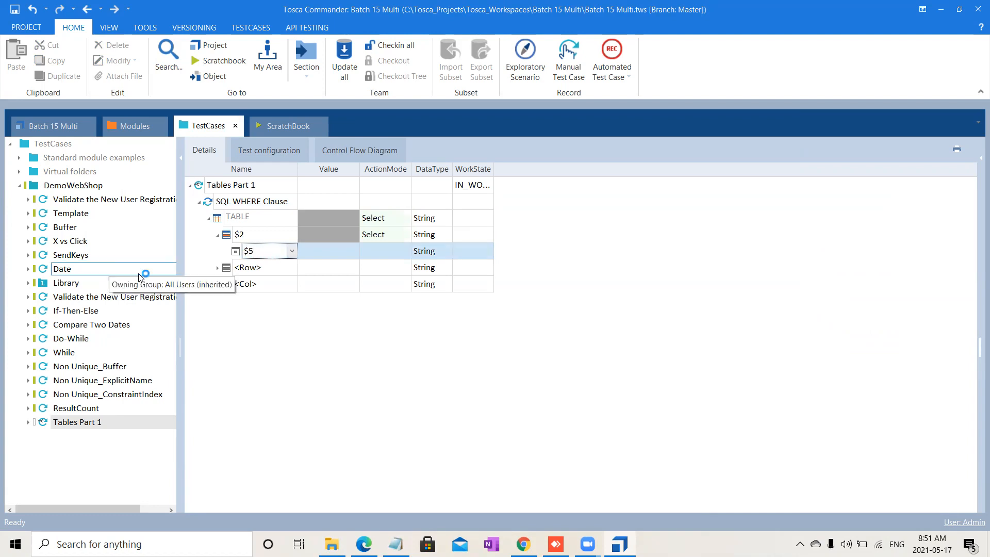
key("Return")
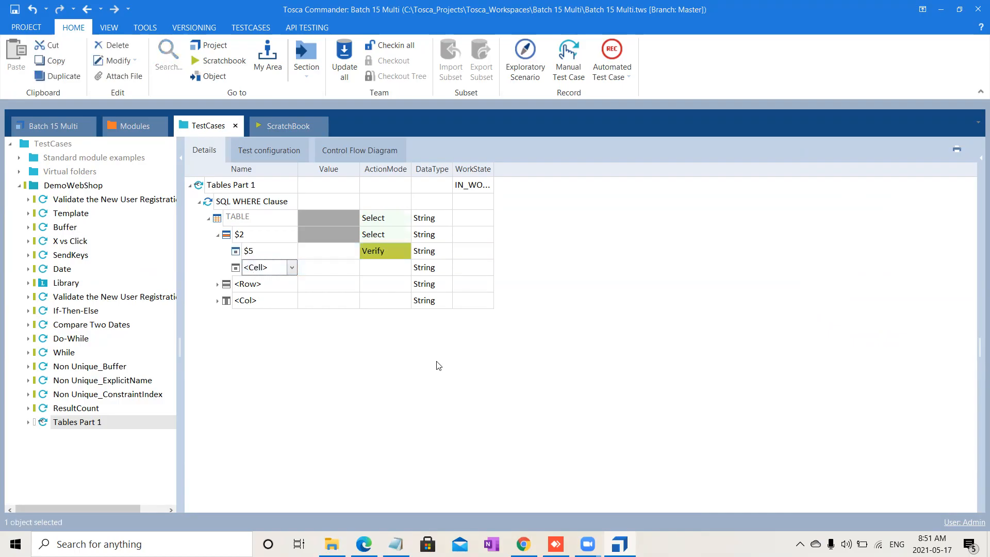
Step: Set cell $5 to Buffer action mode with the buffer name RC$
left_click(392, 252)
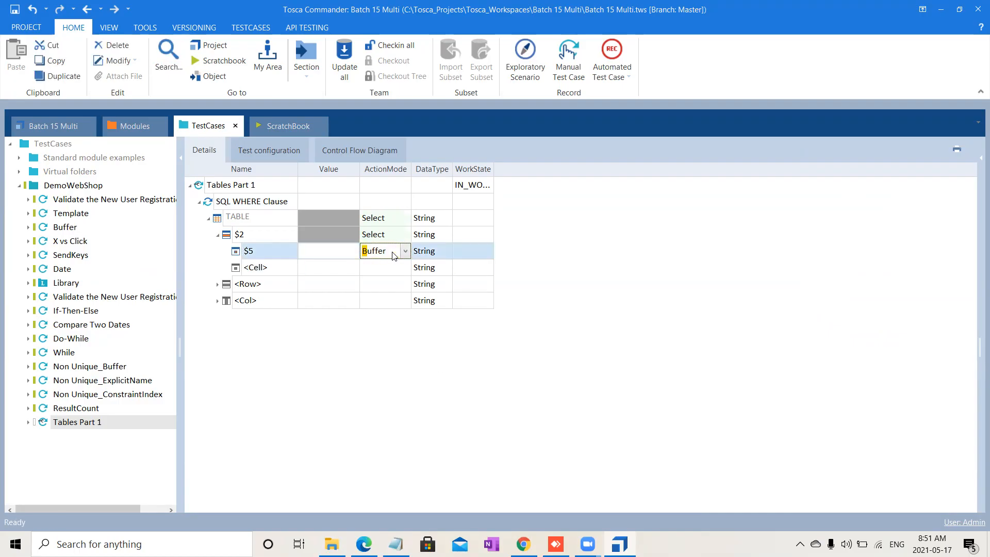
left_click(311, 257)
left_click_drag(332, 255, 225, 268)
type("RC")
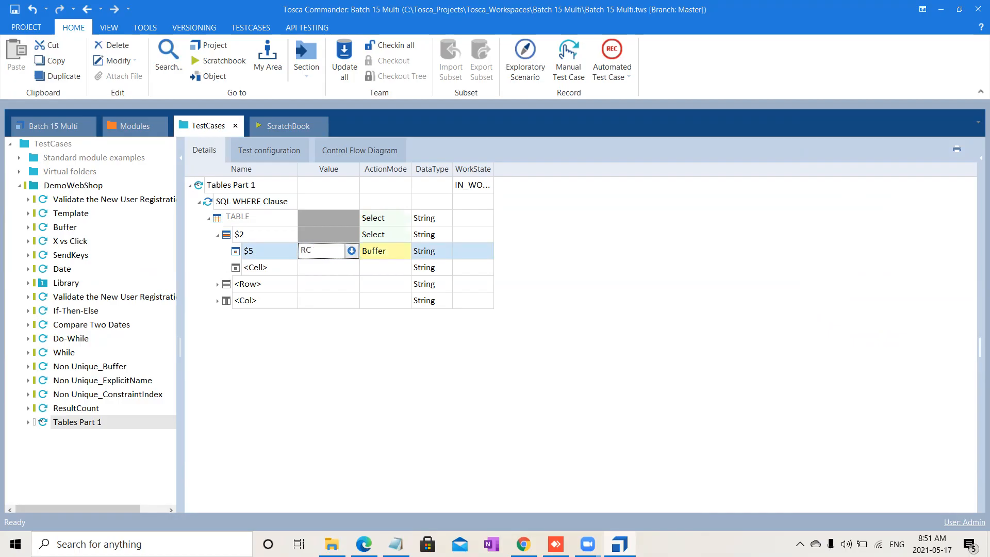
type("$")
left_click(321, 422)
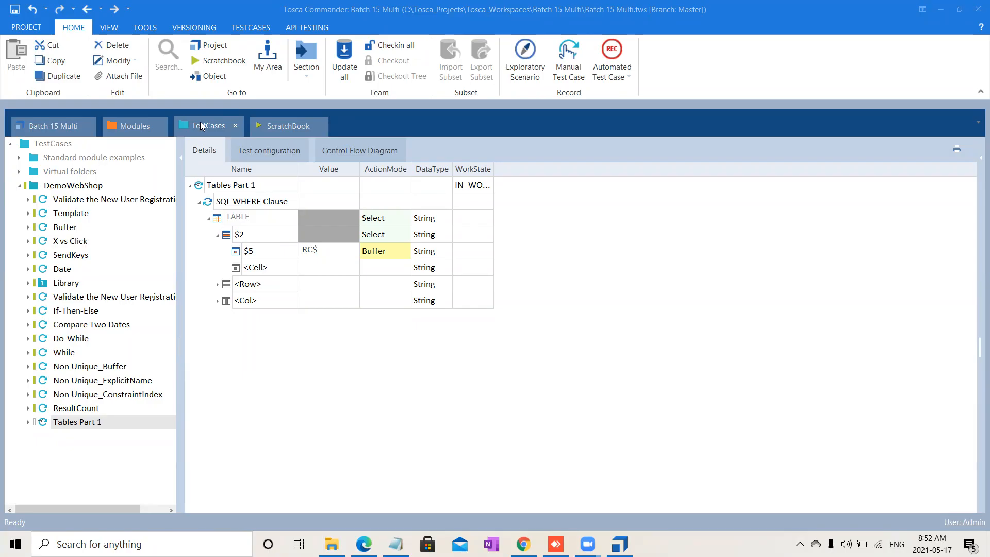
Step: Rename the next Row entry of the table step to #3, after checking the module's Row properties
left_click(133, 125)
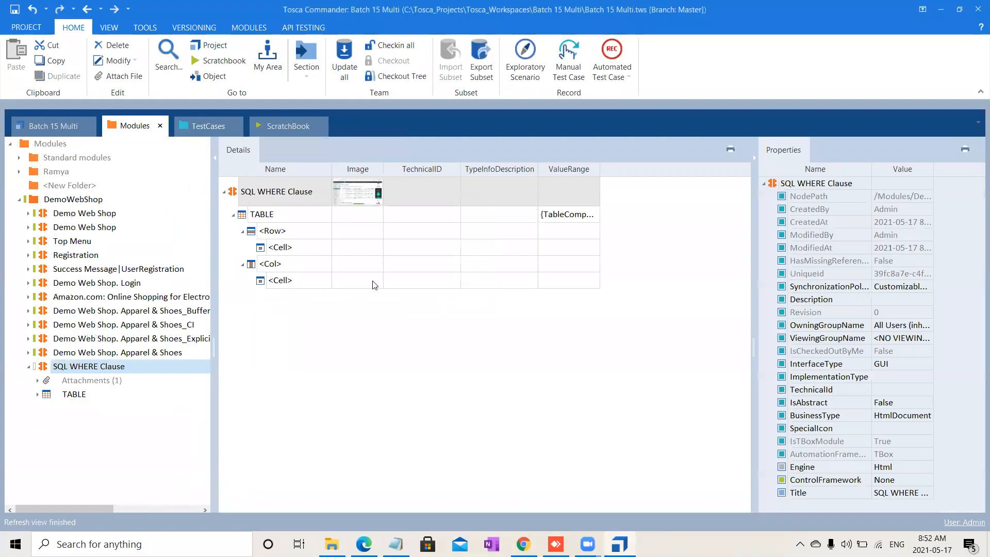
left_click(279, 234)
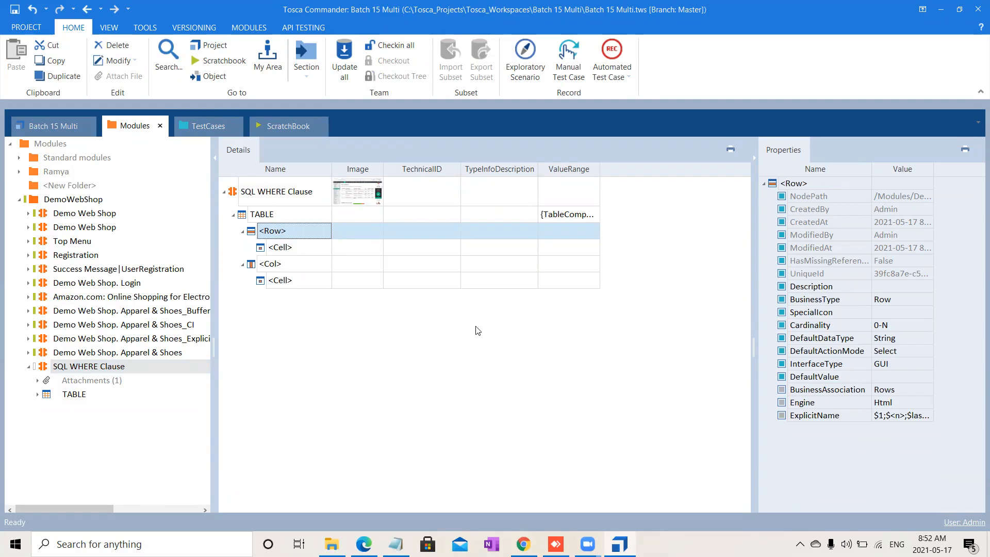
left_click(206, 125)
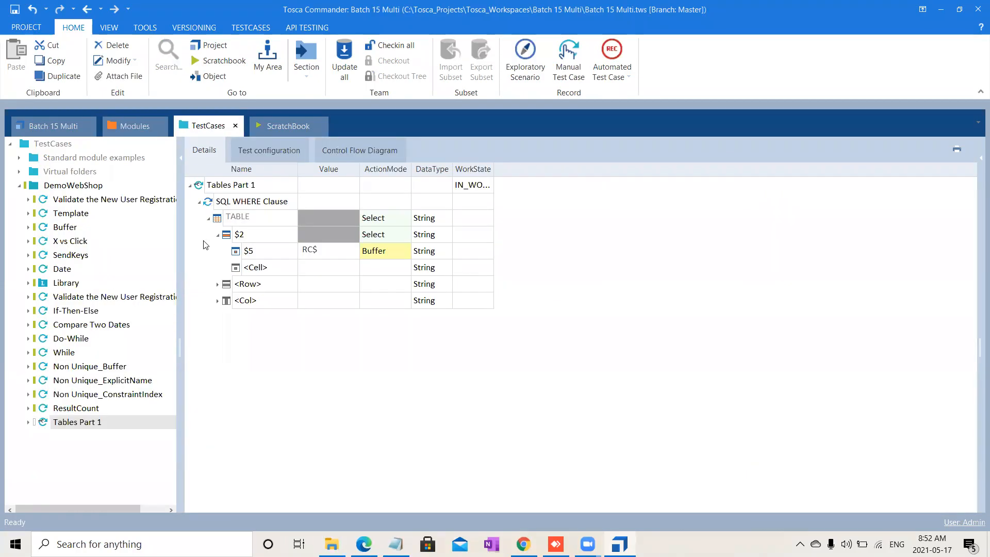
left_click(278, 288)
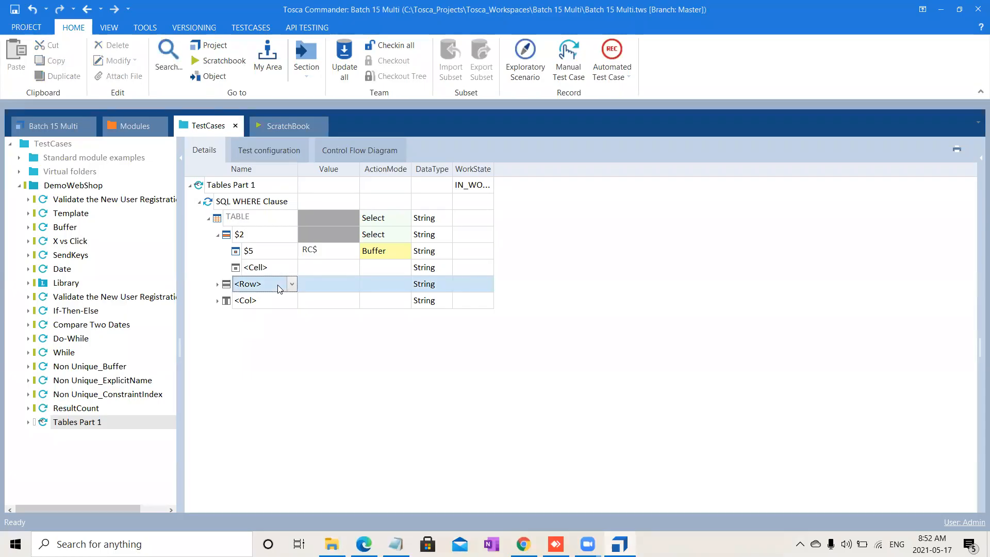
left_click(279, 287)
key("ctrl+a")
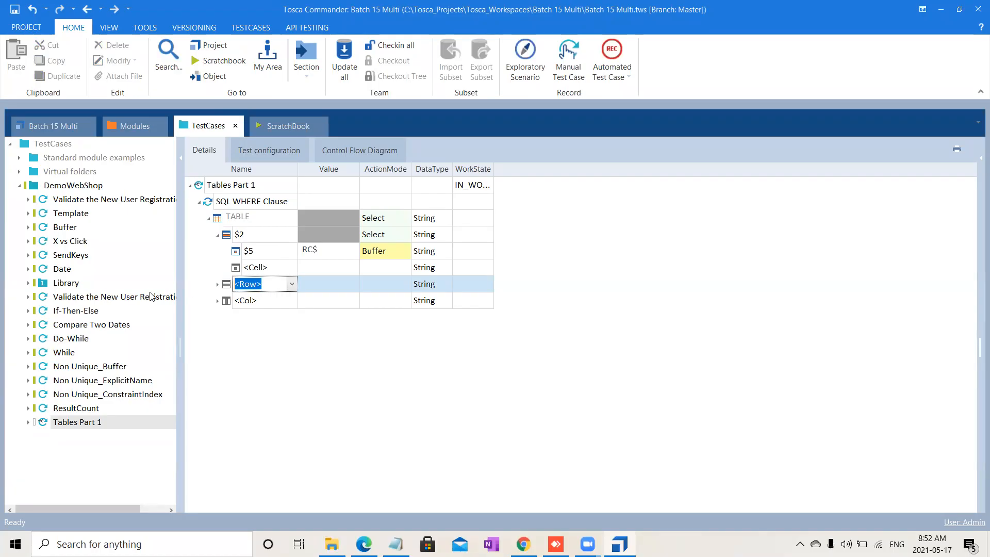
type("#3")
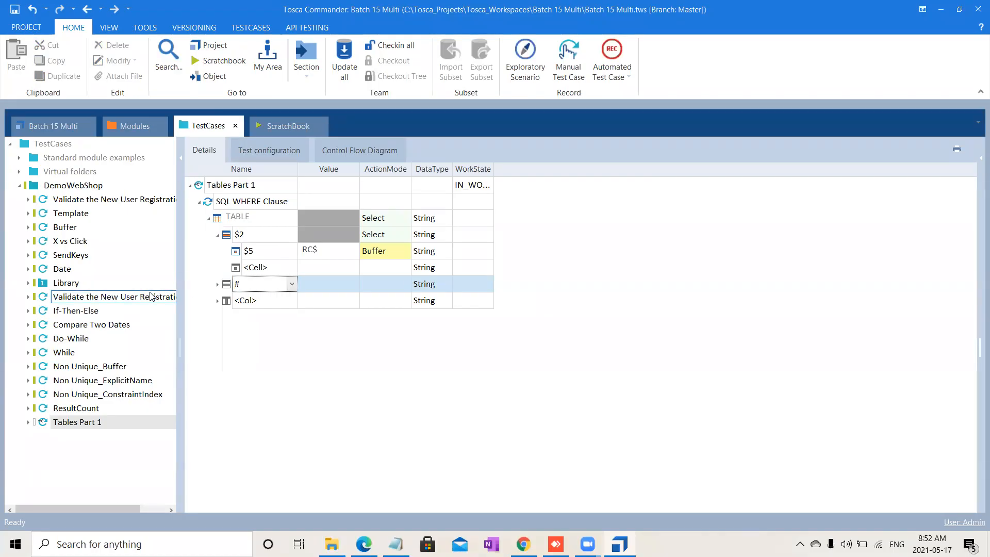
key("Return")
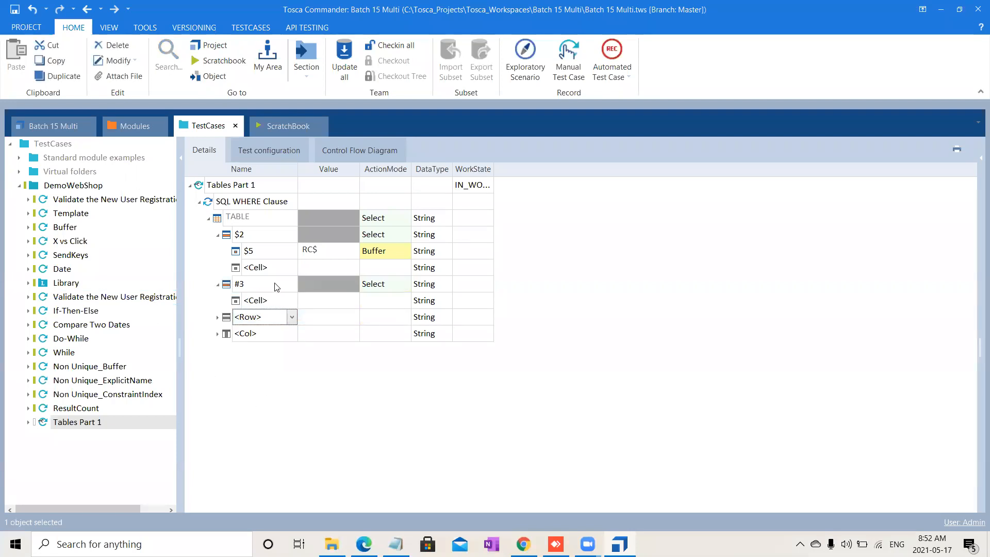
Step: Rename the Cell under row #3 to #5
left_click(279, 305)
key("ctrl+a")
type("#5")
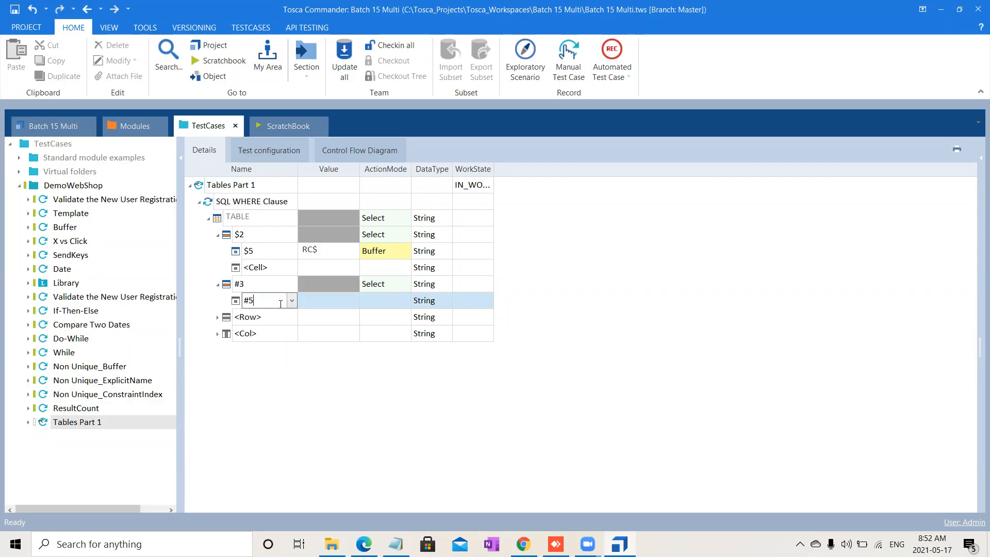
Step: Set cell #5 to Buffer action mode with the buffer name RC#
left_click(398, 299)
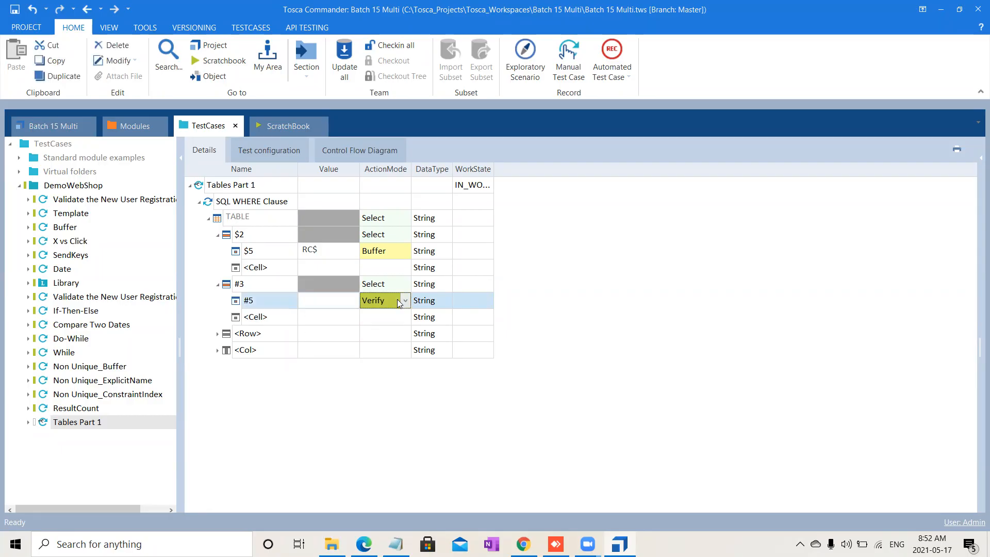
key("b")
left_click(308, 302)
left_click(309, 304)
type("RC#")
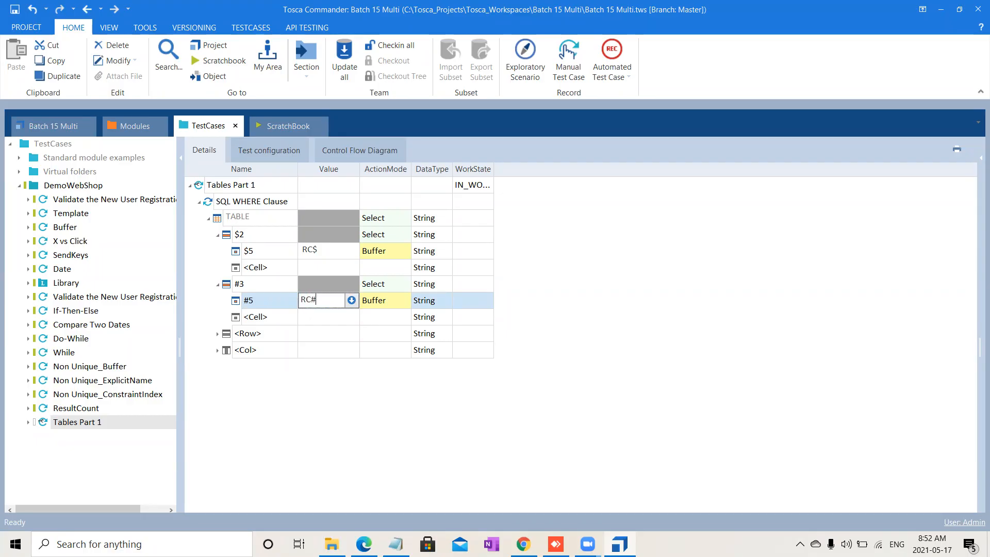
left_click(340, 452)
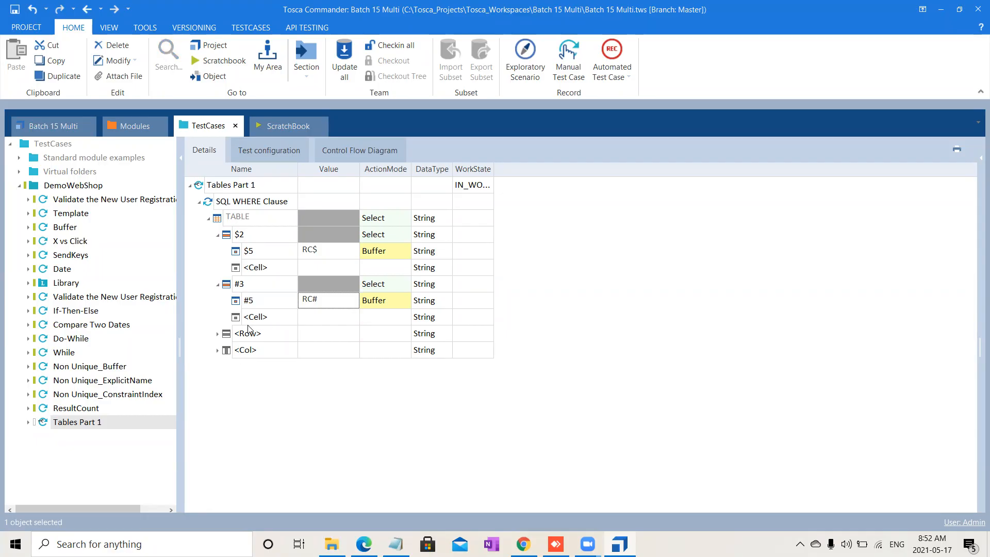
left_click(269, 339)
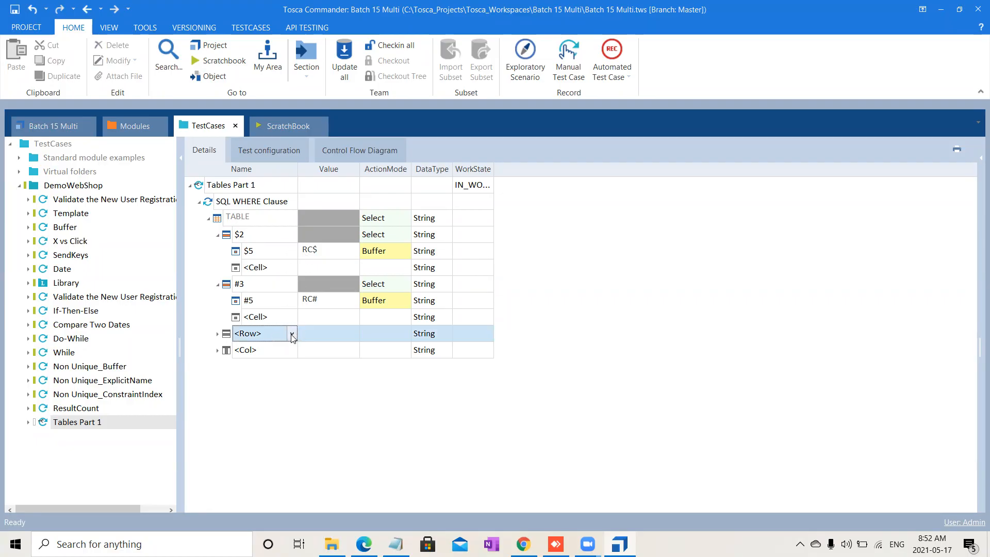
Step: Rename the next Row entry of the table step to $2
type("$2")
key("Return")
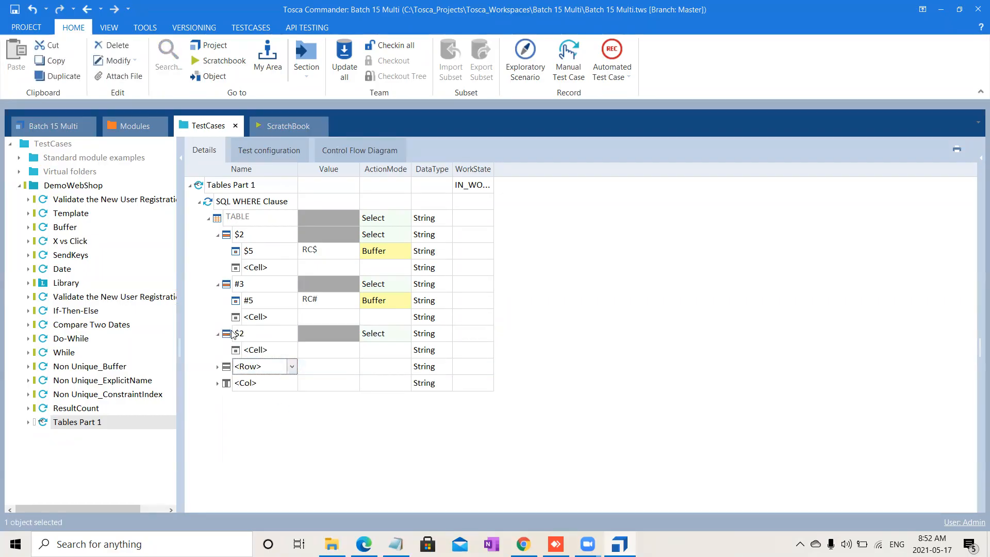
Step: Choose City as the Cell under the second $2 row, after reviewing the module Row's ExplicitName property
left_click(258, 350)
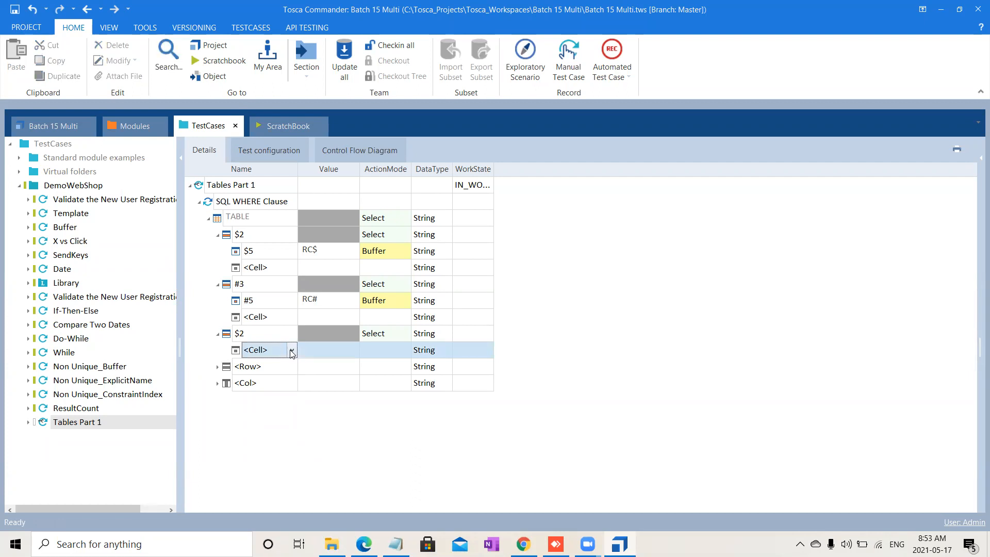
left_click(292, 351)
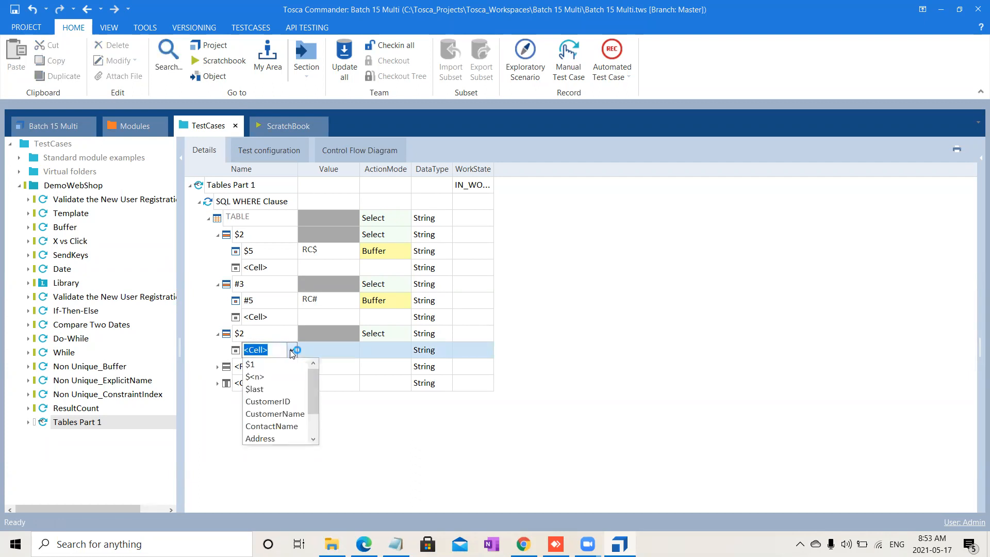
left_click(314, 421)
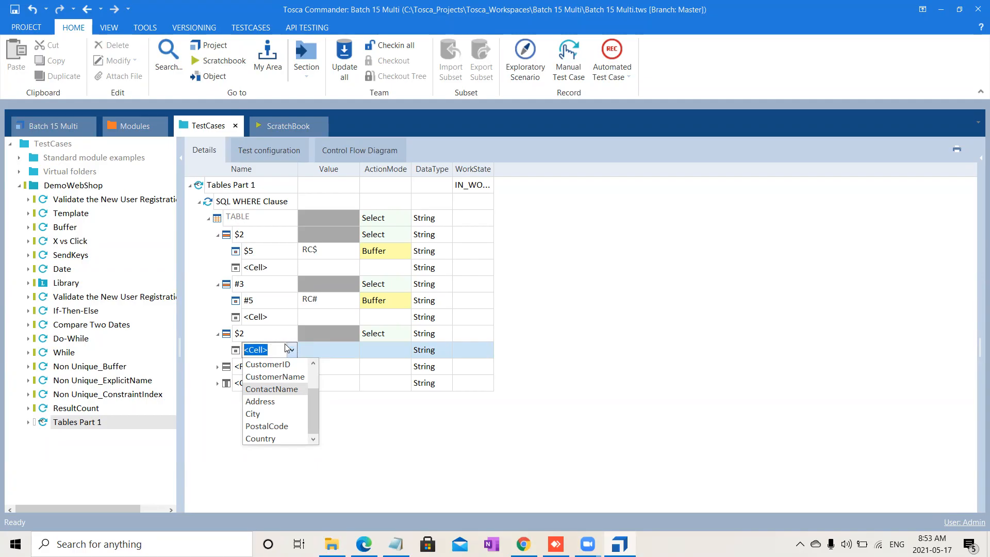
left_click(487, 506)
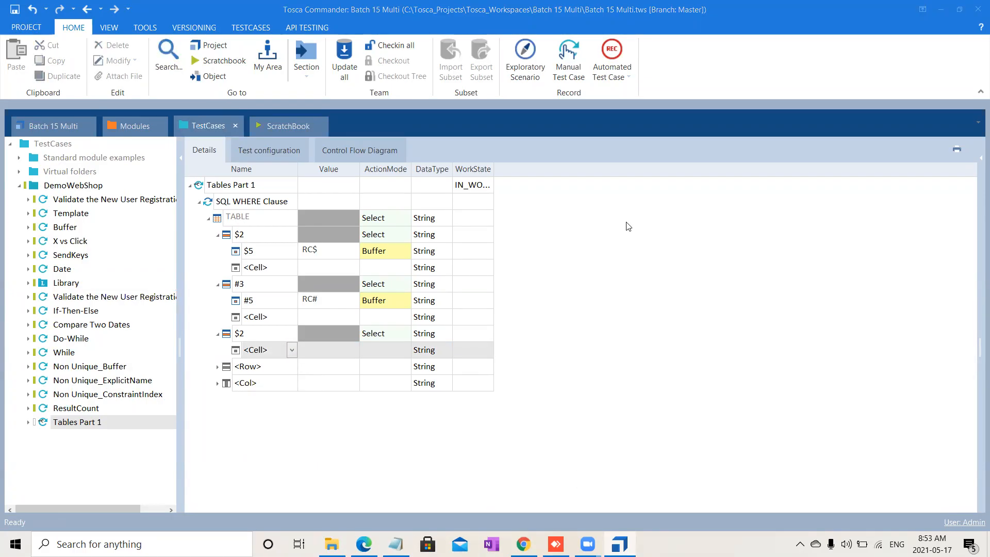
left_click(291, 354)
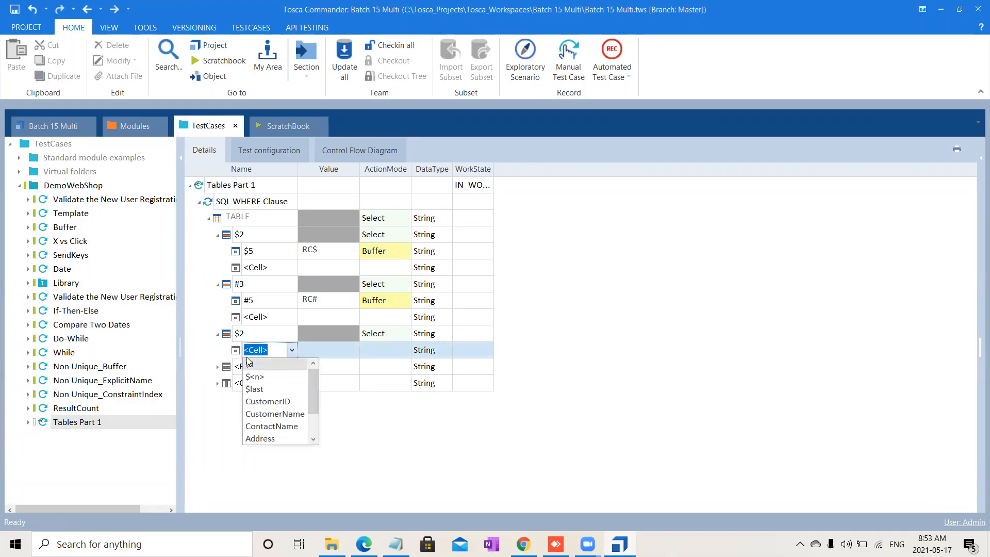
left_click(136, 128)
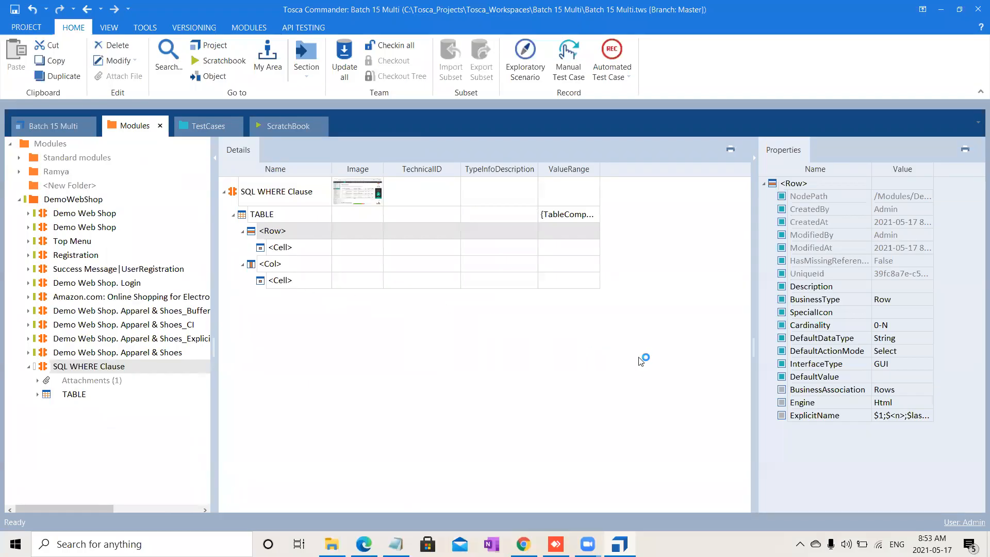
left_click(819, 416)
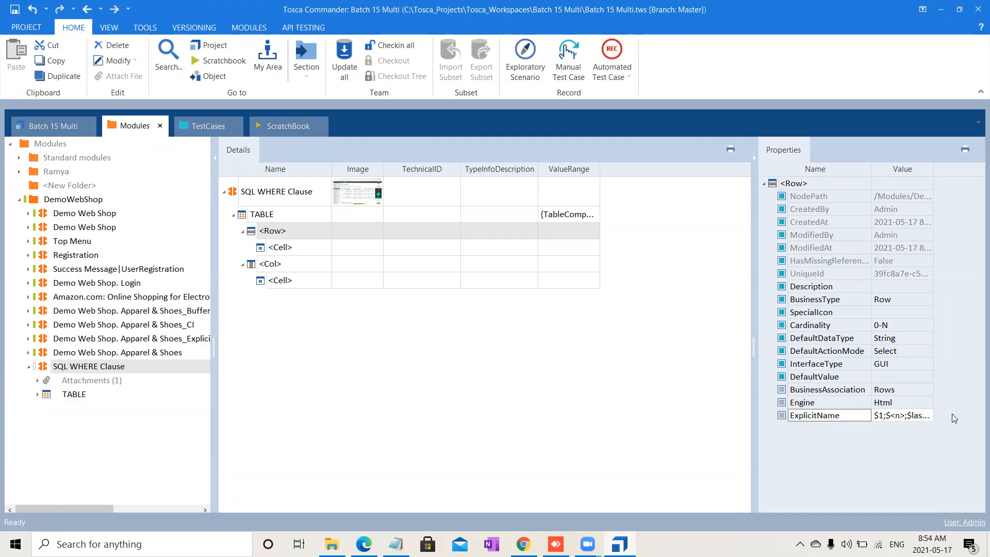
left_click(206, 127)
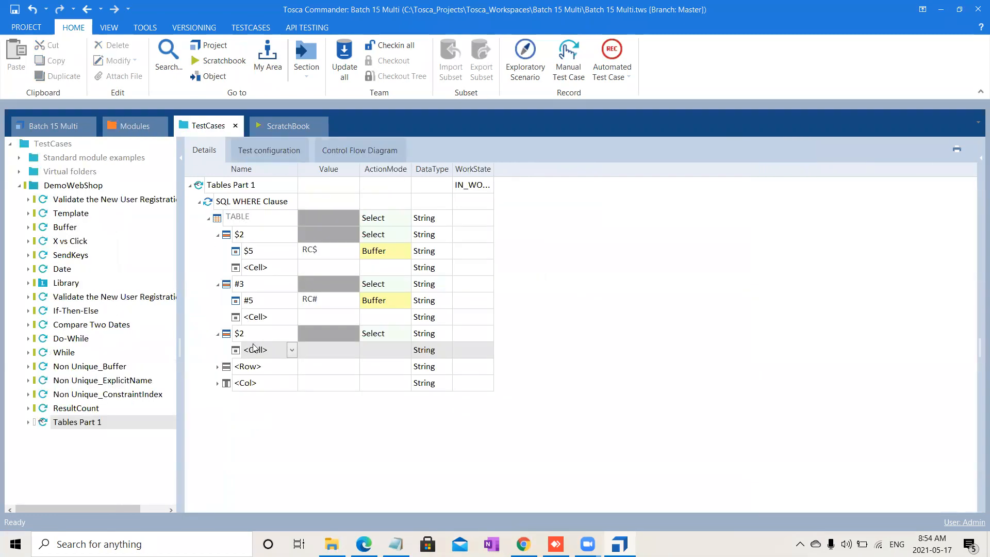
left_click(292, 351)
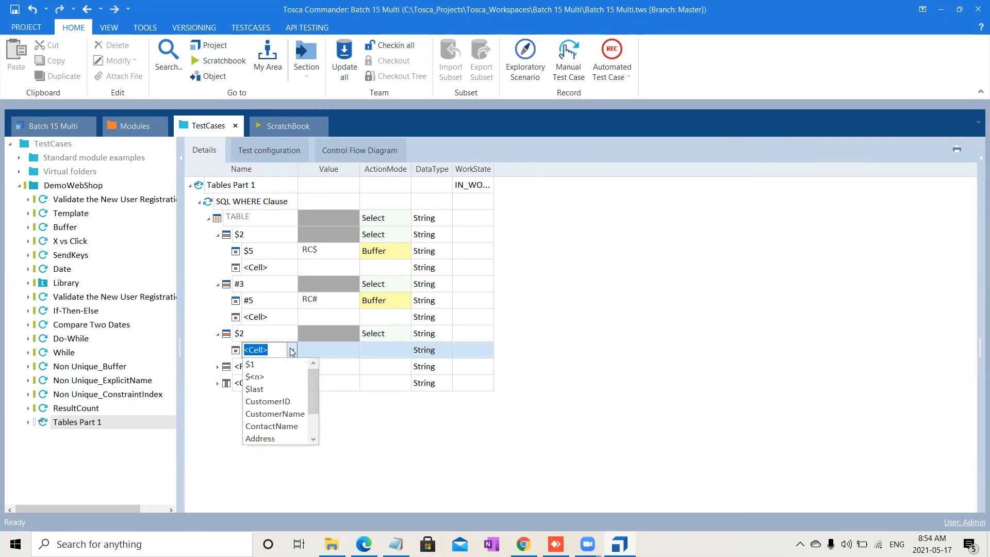
left_click(316, 422)
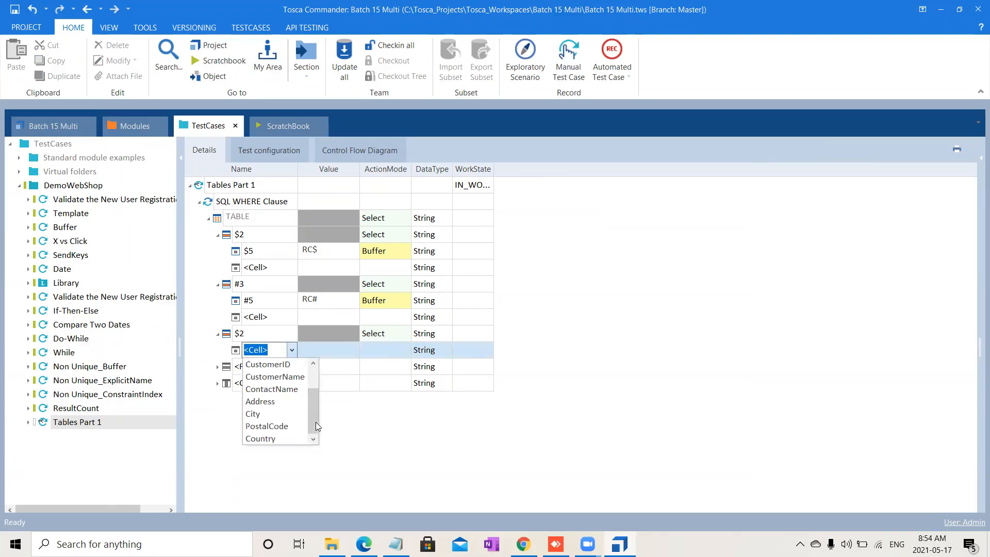
left_click(265, 416)
key("Return")
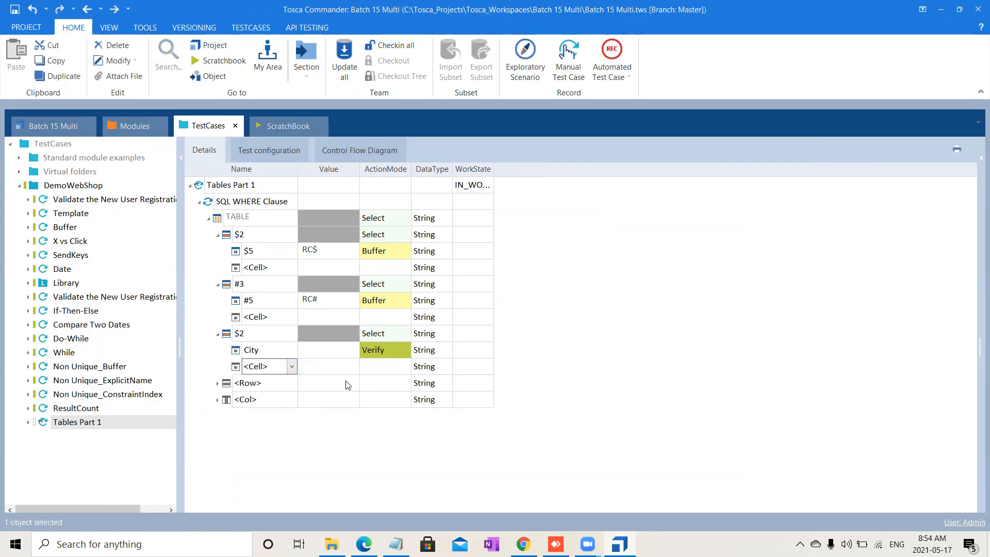
Step: Set the City cell to Buffer action mode with the buffer name RC
left_click(384, 354)
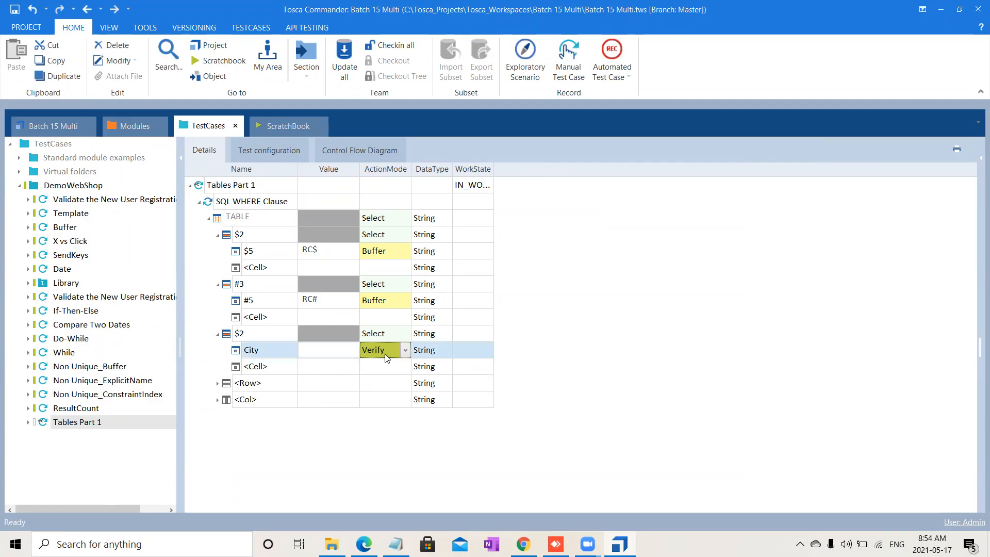
type("b")
left_click(351, 351)
left_click(353, 354)
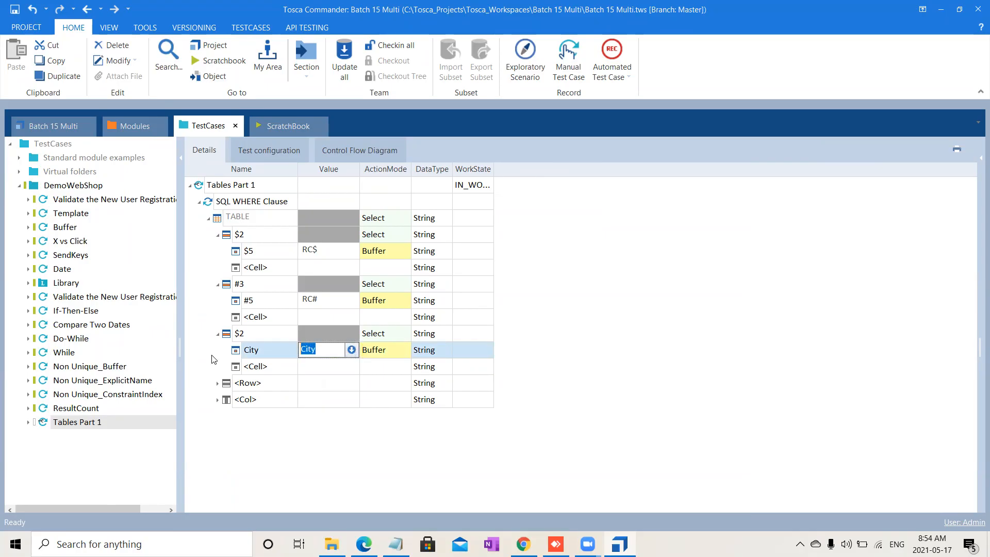
type("RC")
left_click(670, 263)
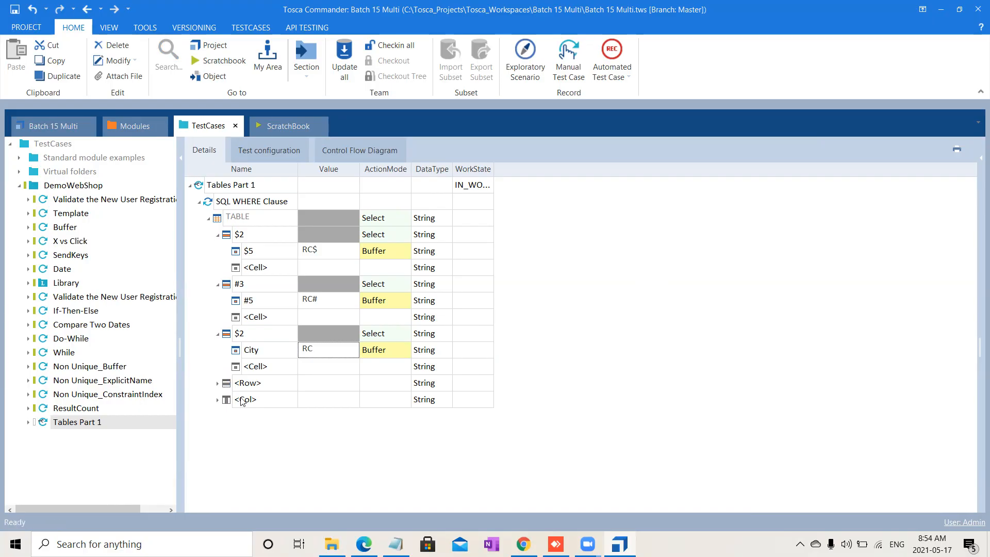
Step: Rename the Col entry of the table step to $5
left_click(273, 400)
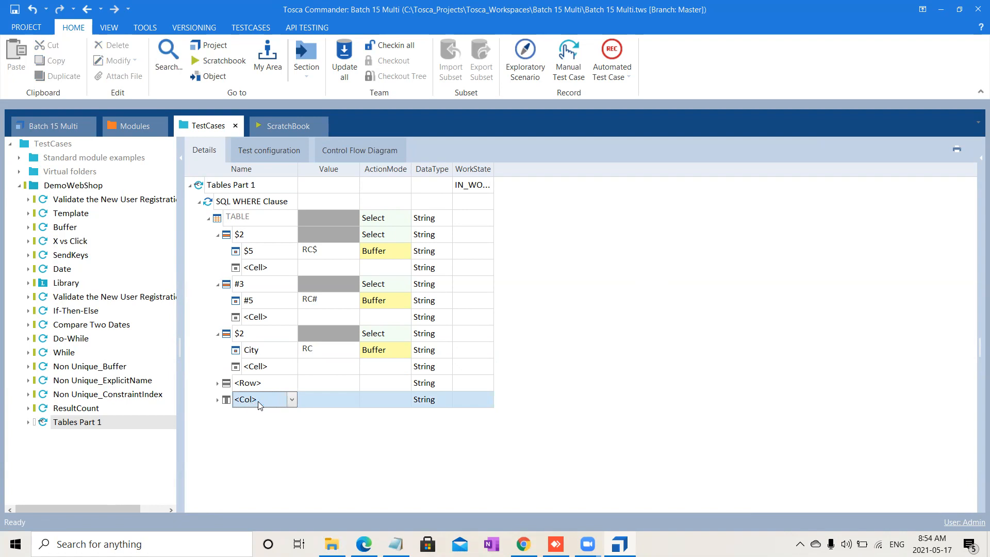
type("$5")
key("Return")
Step: Rename the Cell under column $5 to $2
left_click(290, 421)
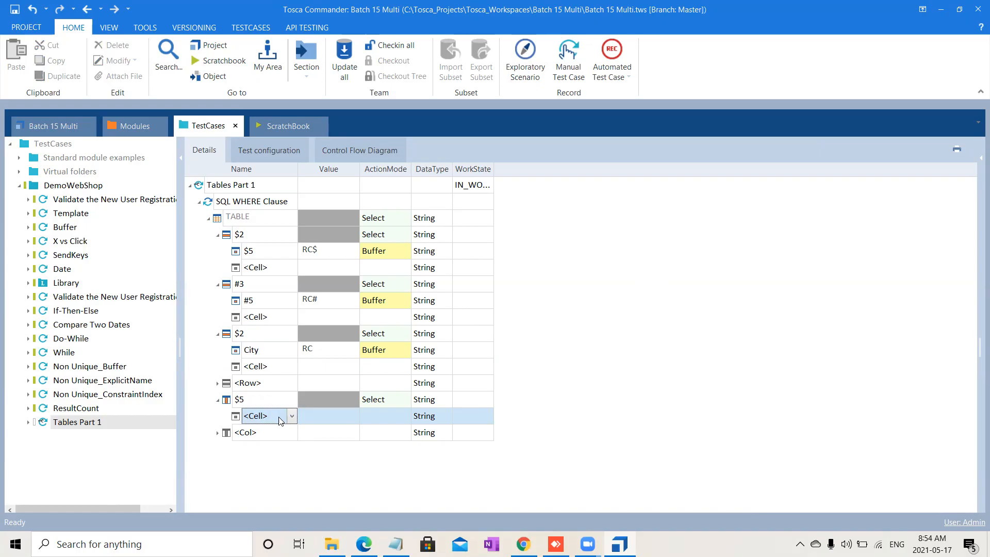
key("ctrl+a")
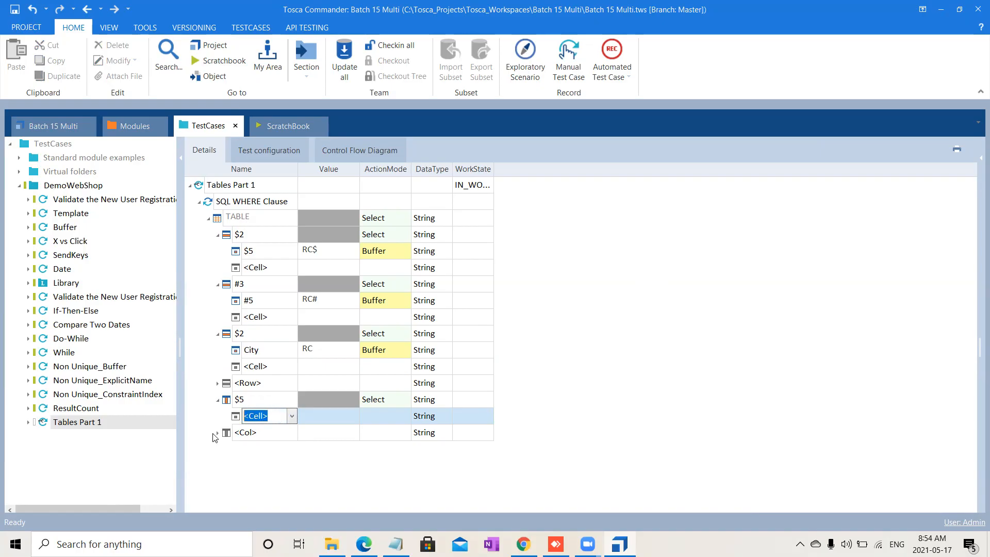
type("$2")
key("Return")
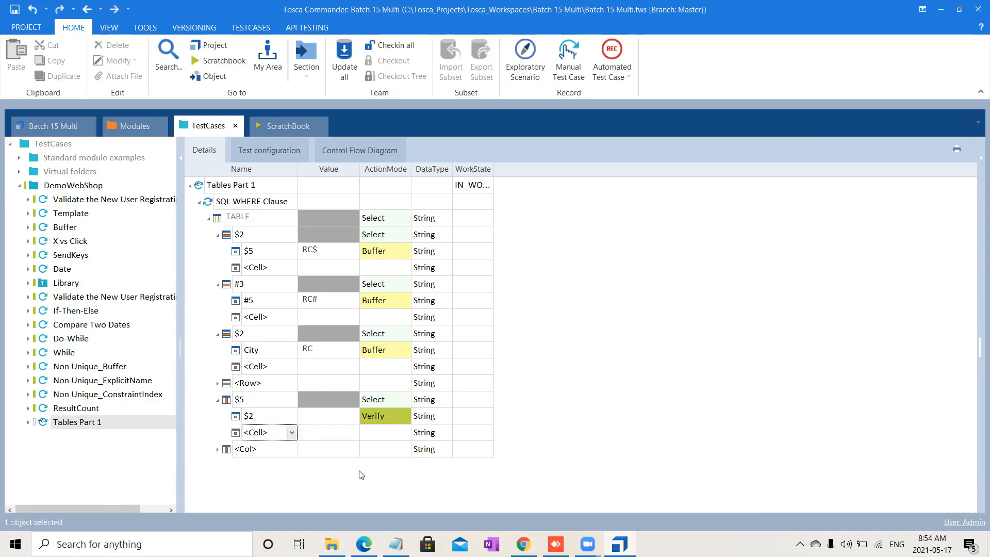
Step: Set cell $2 under column $5 to Buffer action mode with the buffer name CR$
left_click(393, 416)
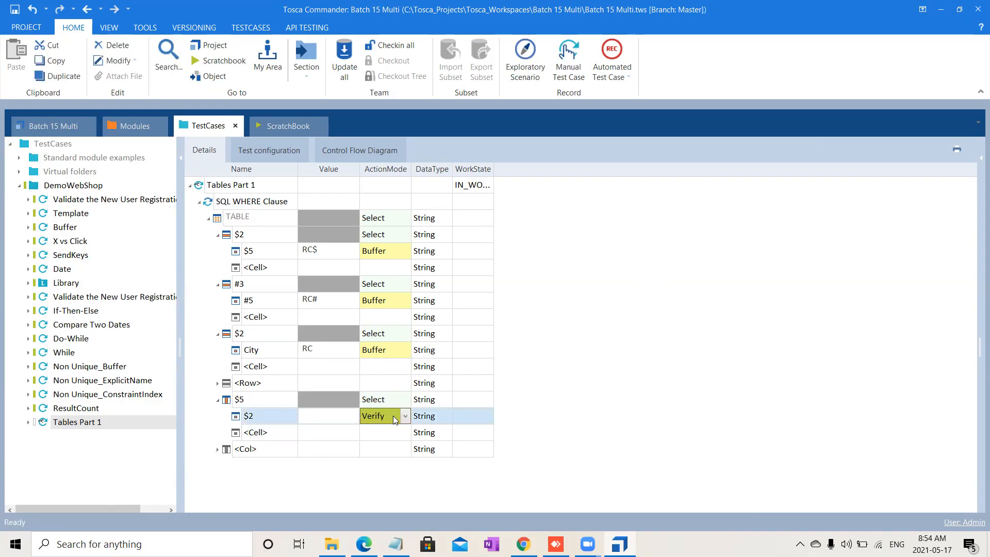
type("Buffer")
left_click(323, 417)
type("$2")
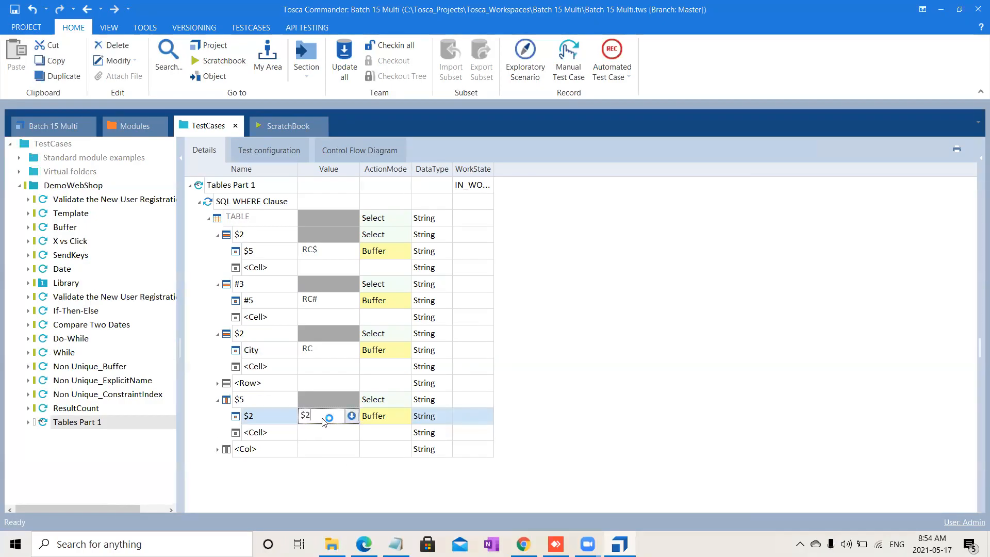
left_click_drag(310, 417, 221, 426)
type("CR$")
left_click(601, 346)
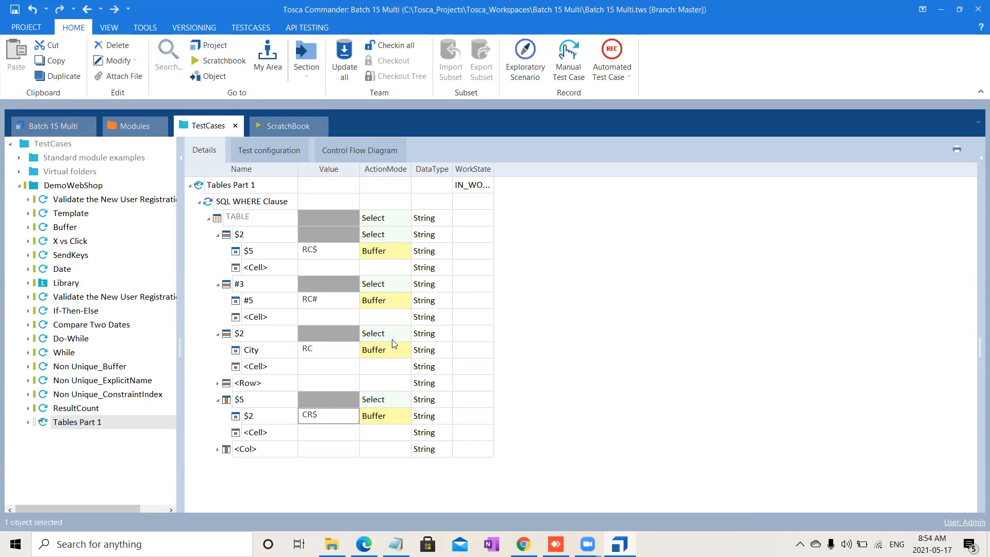
Step: Rename the next Col entry of the table step to #5
left_click(260, 449)
left_click(282, 449)
left_click_drag(285, 451, 147, 452)
type("#5")
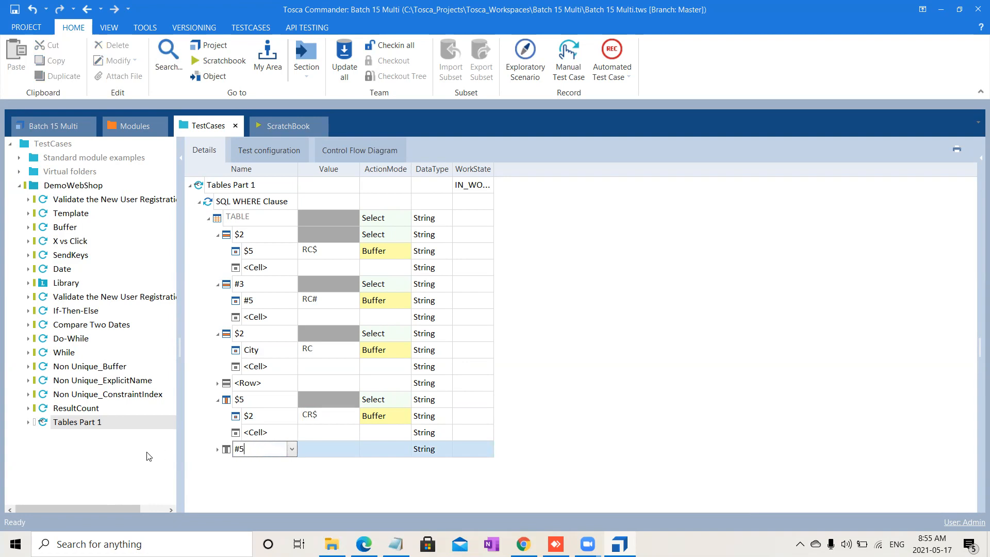
key("Return")
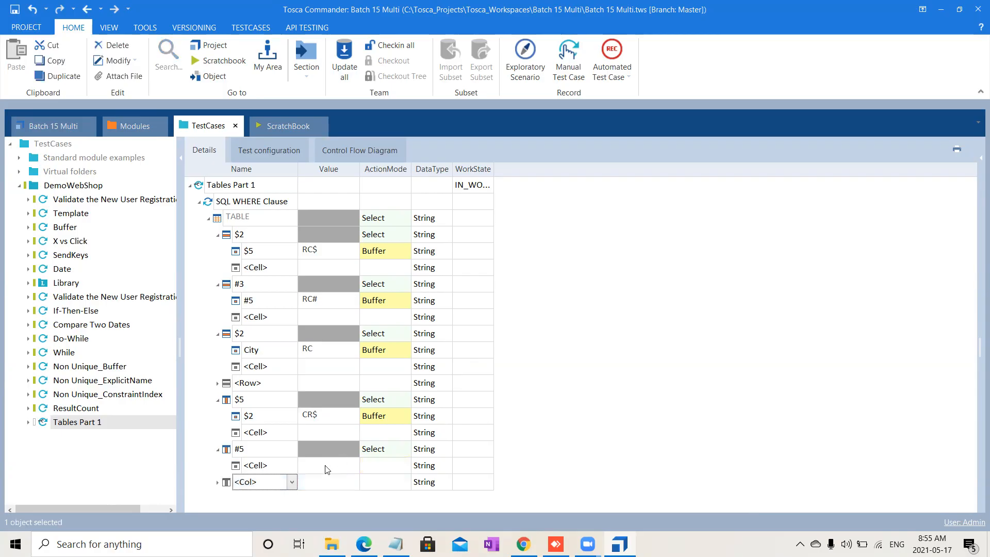
Step: Rename the Cell under column #5 to #3
left_click(273, 465)
left_click_drag(272, 465, 214, 469)
type("#3")
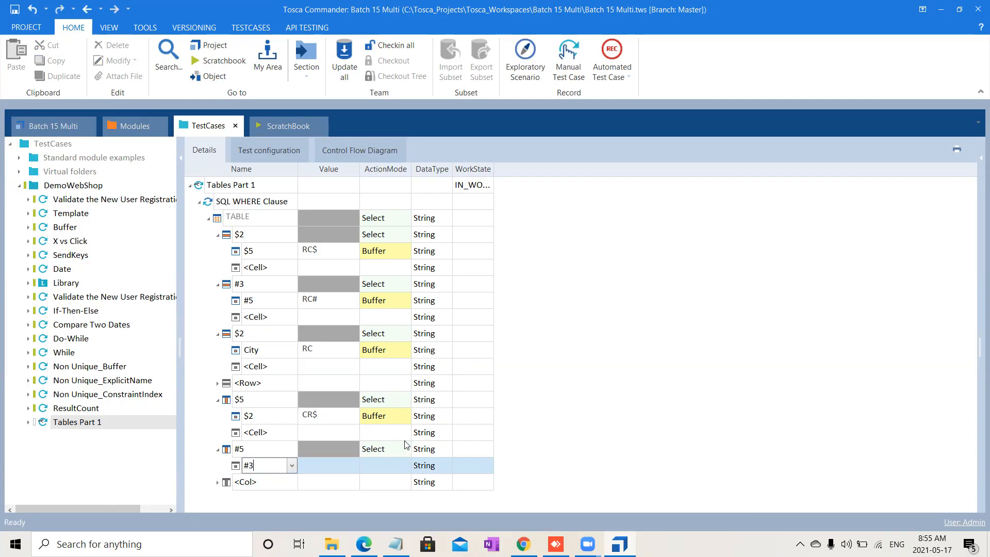
left_click(316, 462)
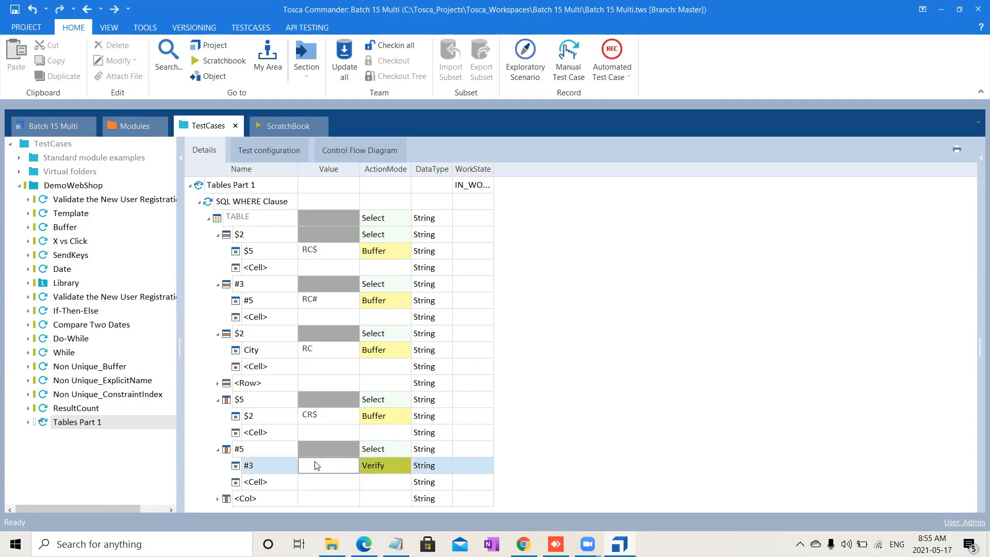
Step: Set cell #3 under column #5 to Buffer action mode with the buffer name CR#
left_click(396, 470)
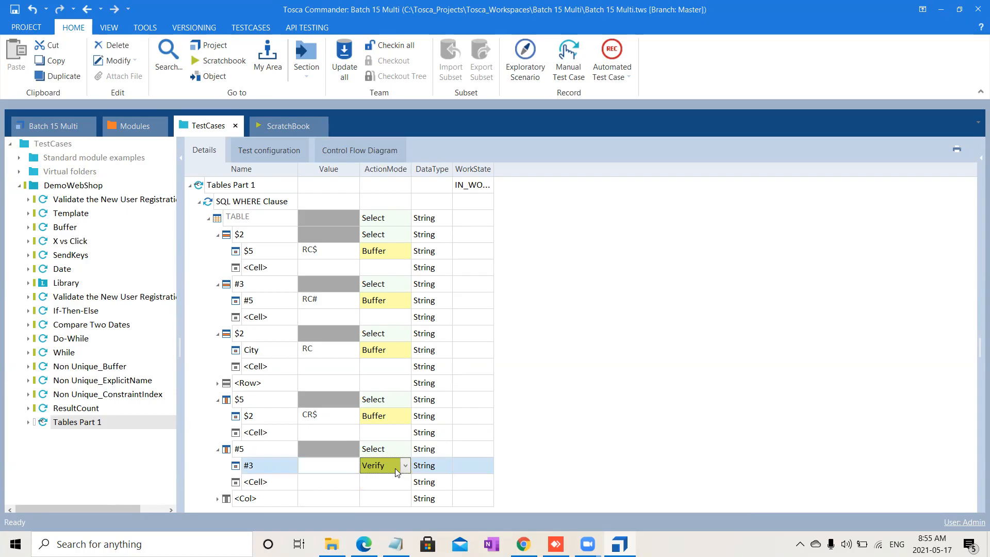
type("Buffer")
left_click(334, 466)
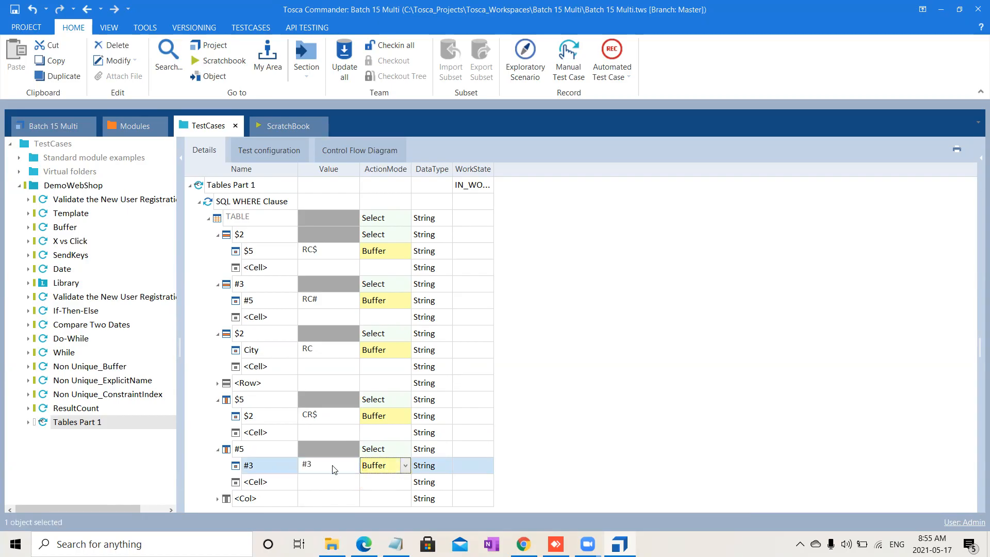
left_click(333, 467)
left_click_drag(333, 466, 252, 468)
type("CR")
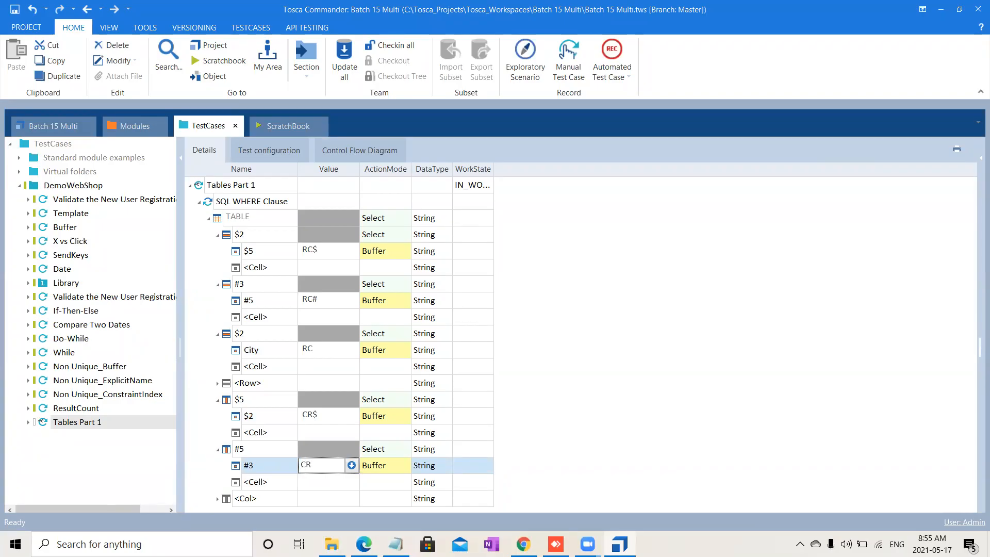
type("#")
left_click(716, 419)
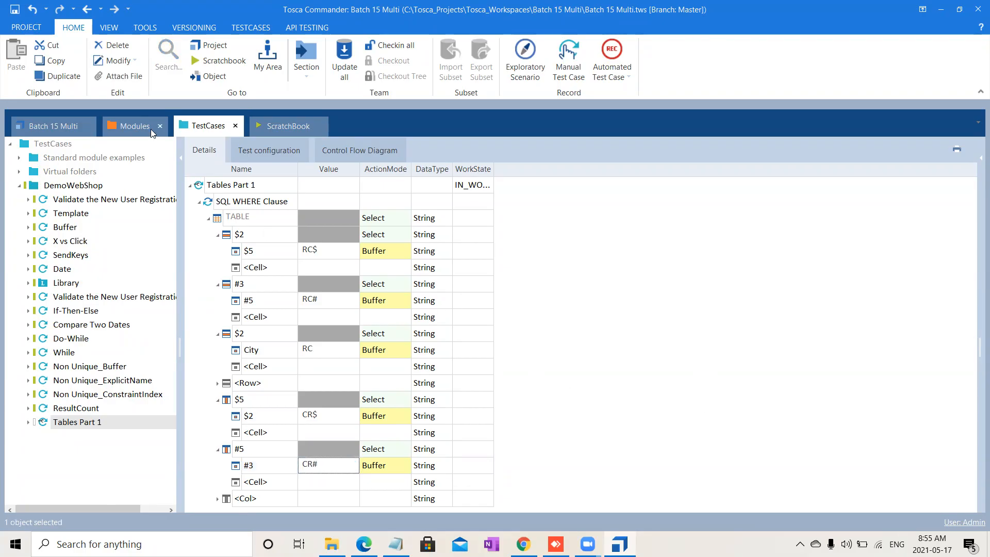
Step: Run the SQL WHERE Clause test step in the ScratchBook
left_click(259, 185)
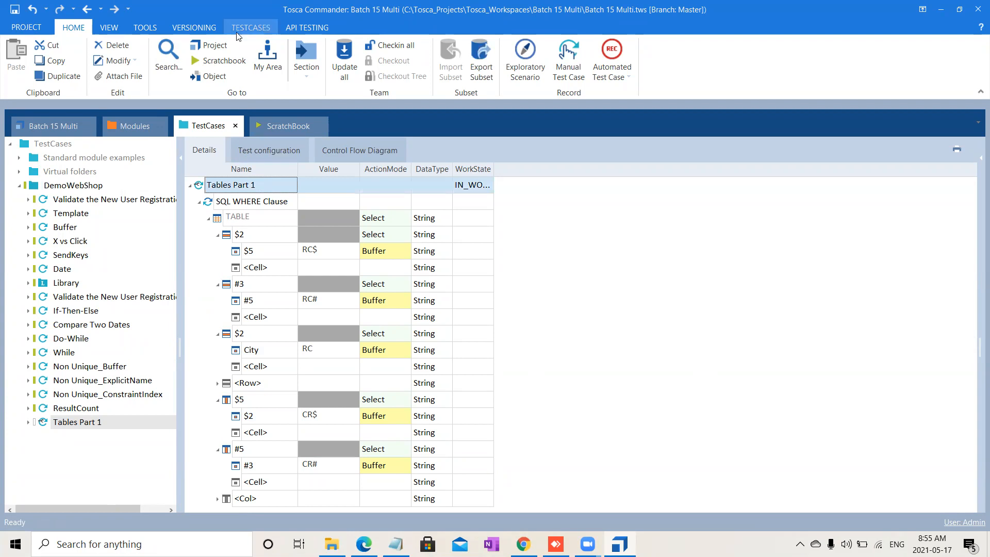
left_click(253, 27)
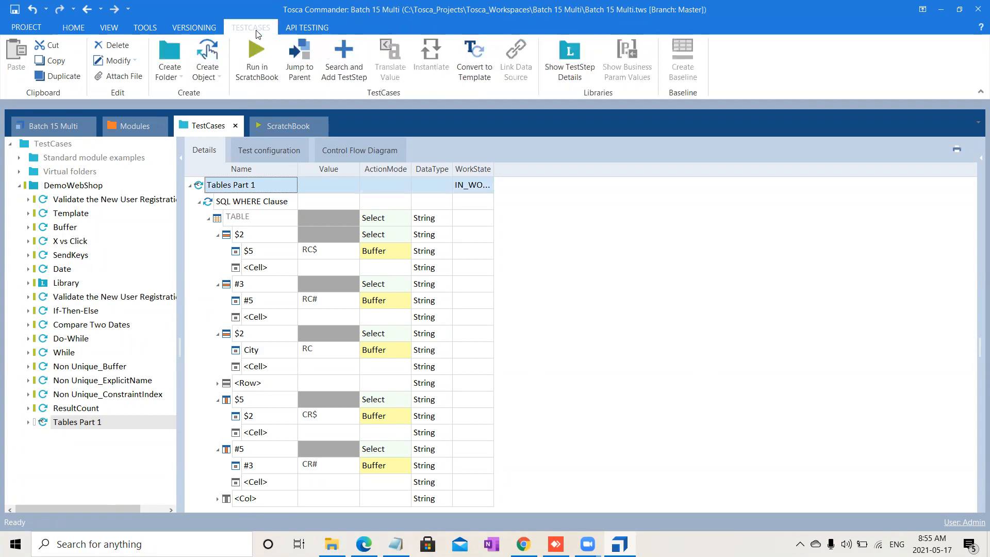
left_click(249, 202)
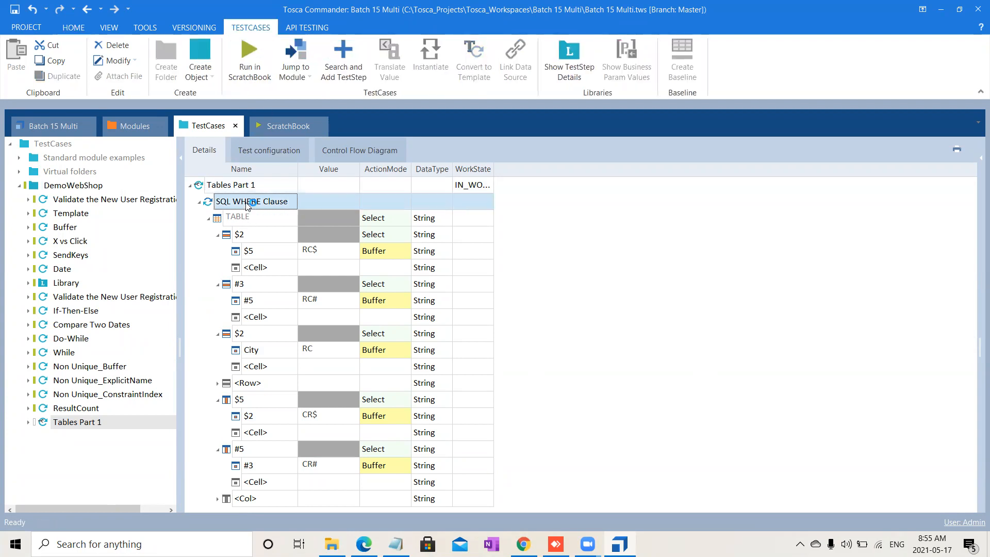
left_click(246, 65)
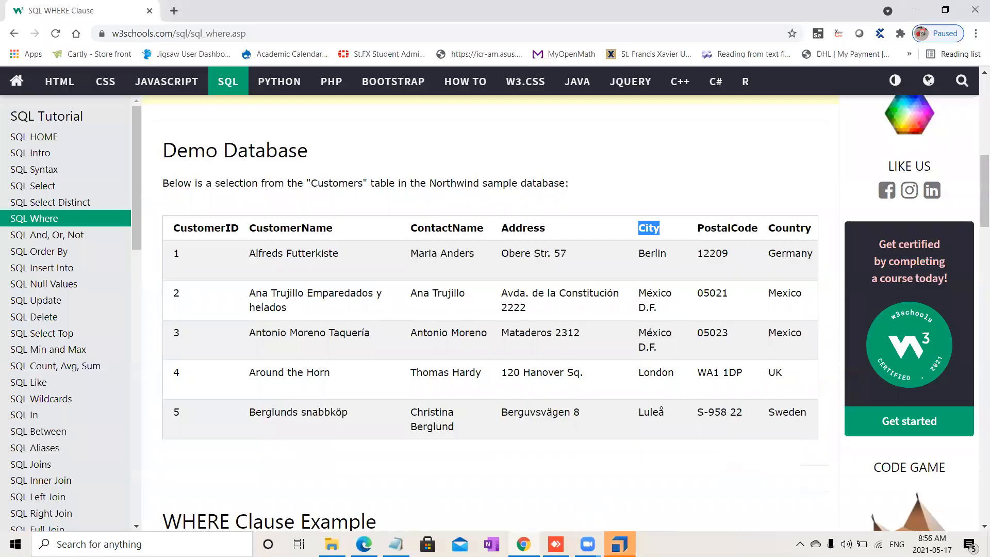
left_click(620, 544)
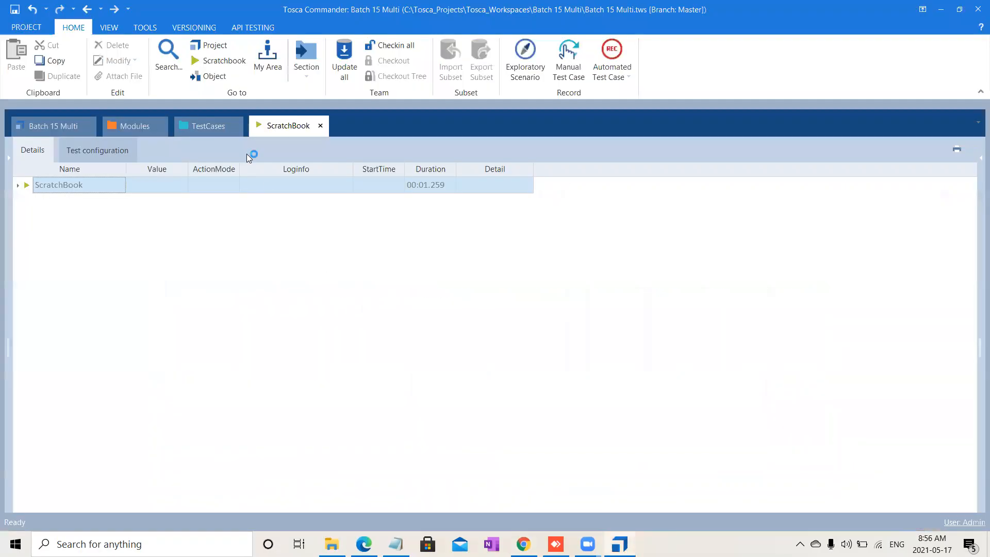
Step: Expand the ScratchBook run results and widen the Loginfo column to review the buffered values
left_click(200, 129)
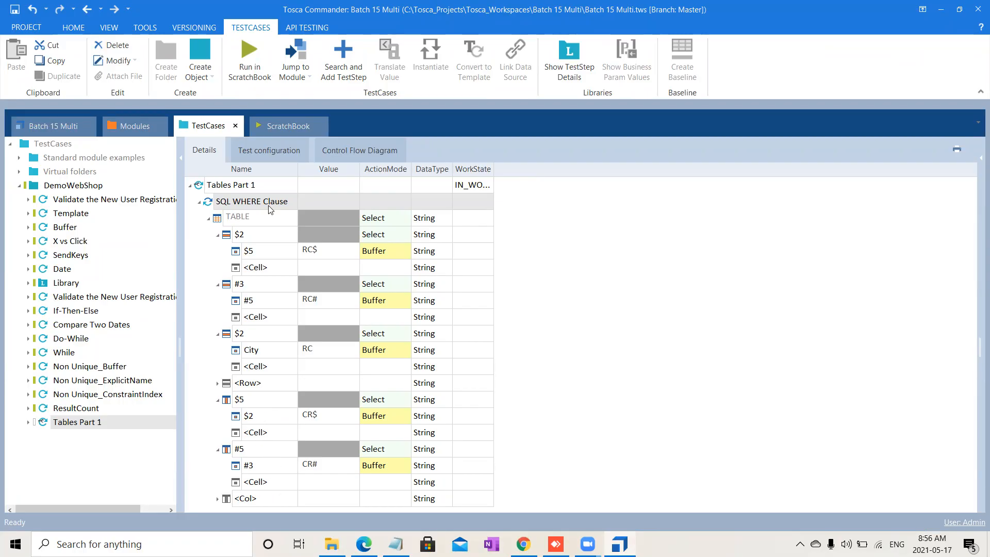
left_click(297, 126)
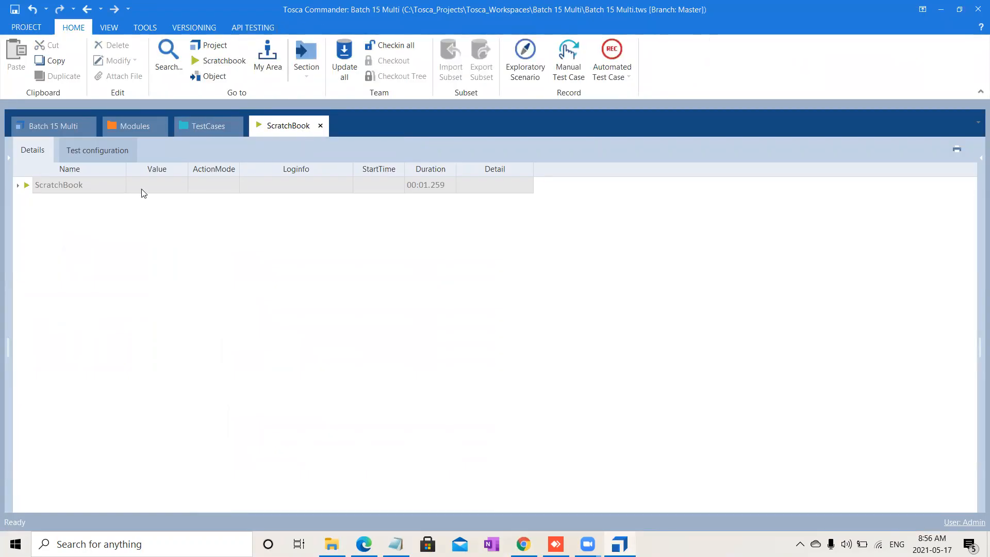
left_click(18, 186)
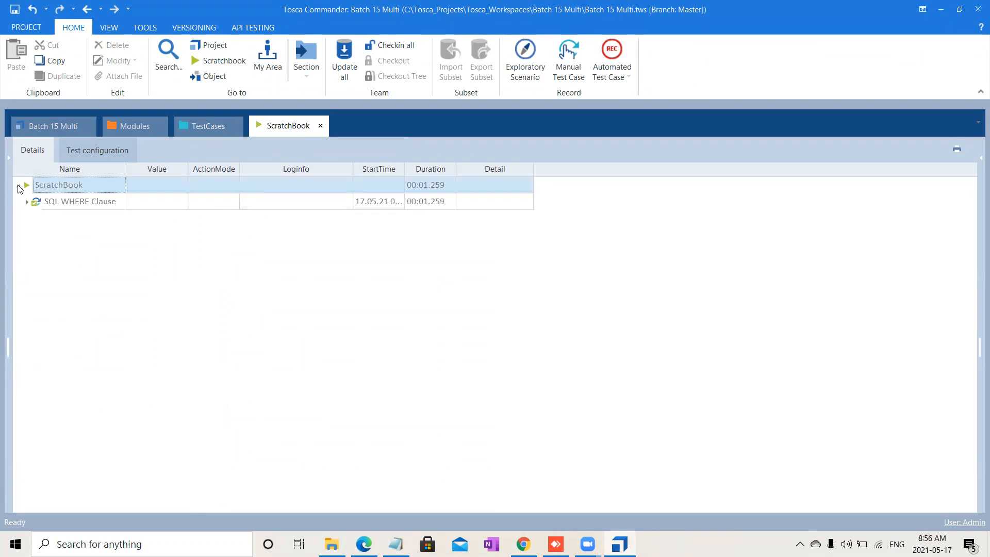
left_click(27, 202)
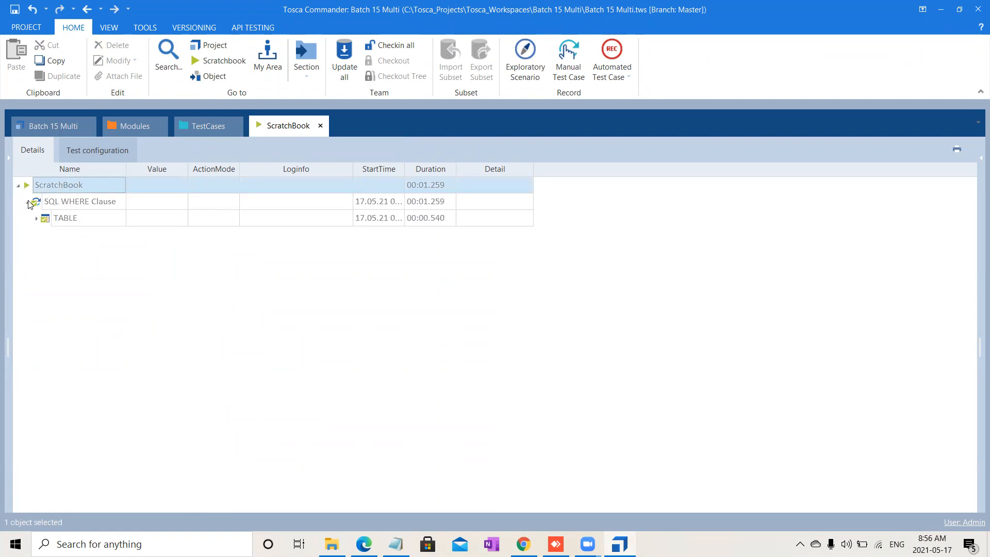
right_click(109, 202)
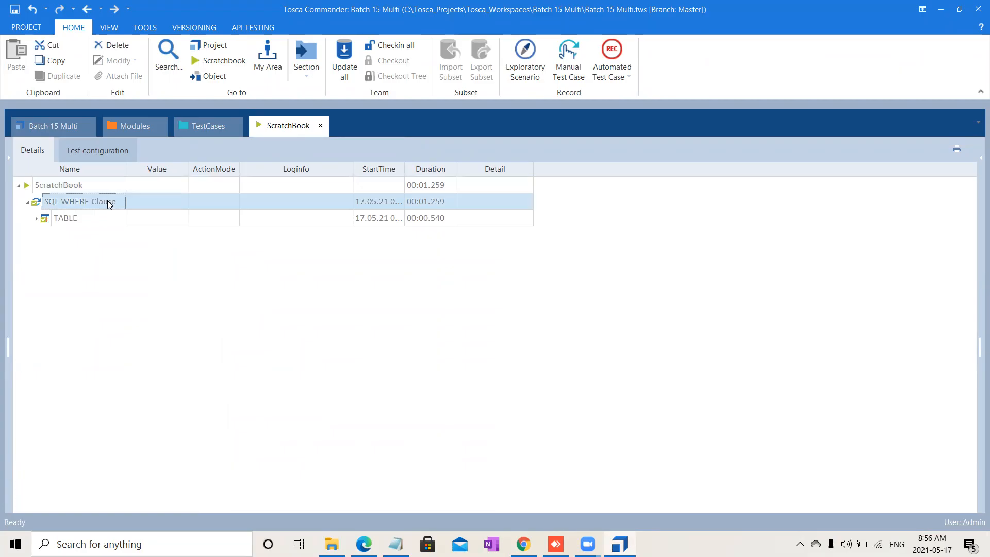
left_click(211, 173)
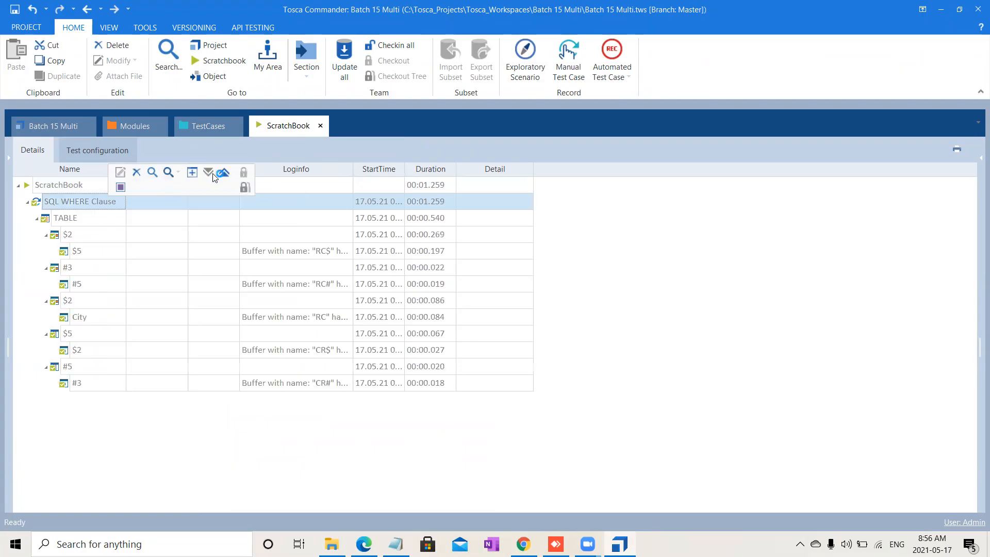
left_click_drag(352, 166, 586, 170)
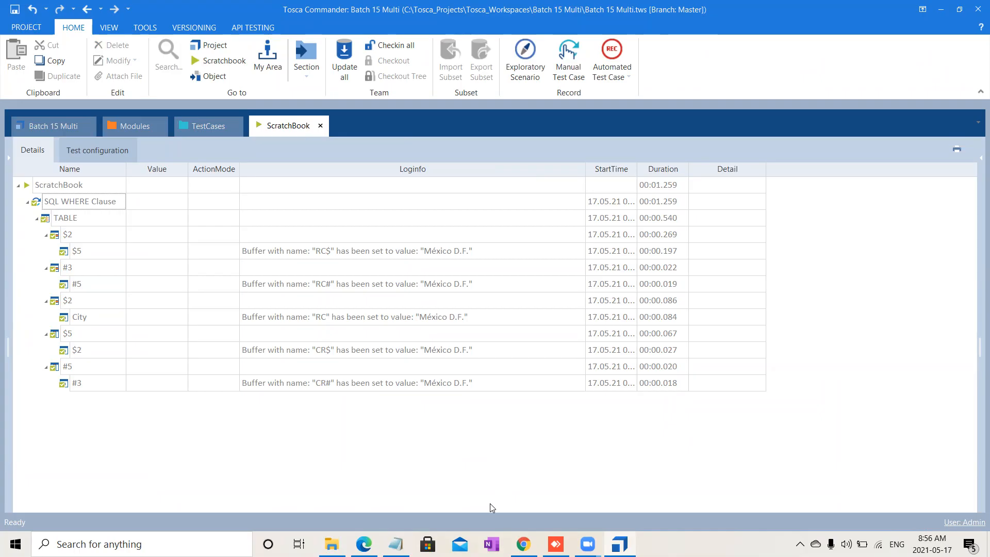
key("alt+Tab")
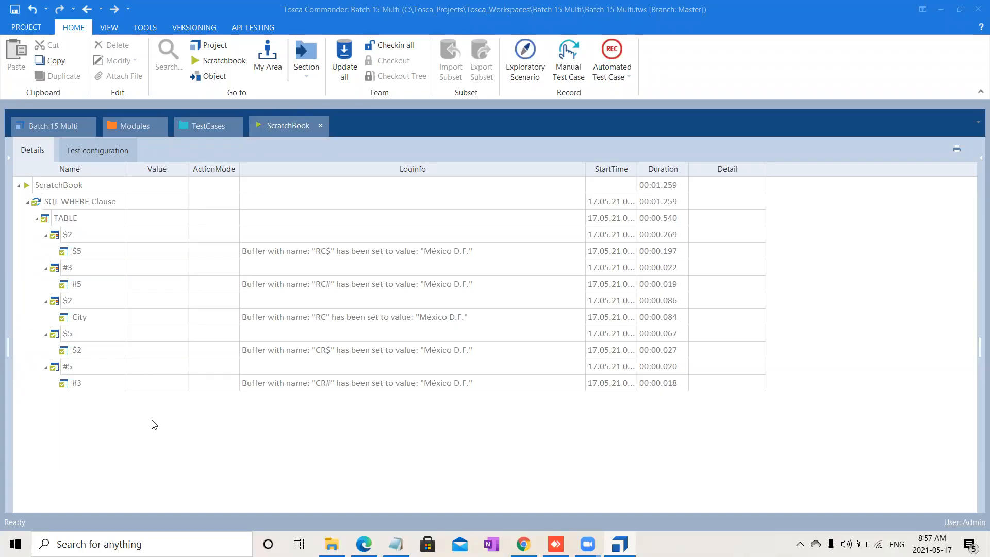
left_click(98, 333)
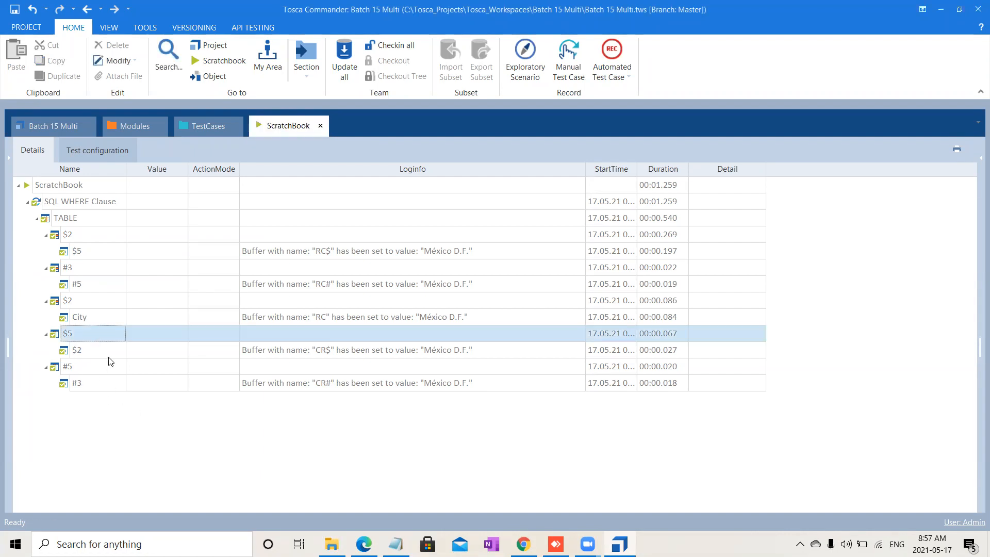
left_click(101, 350)
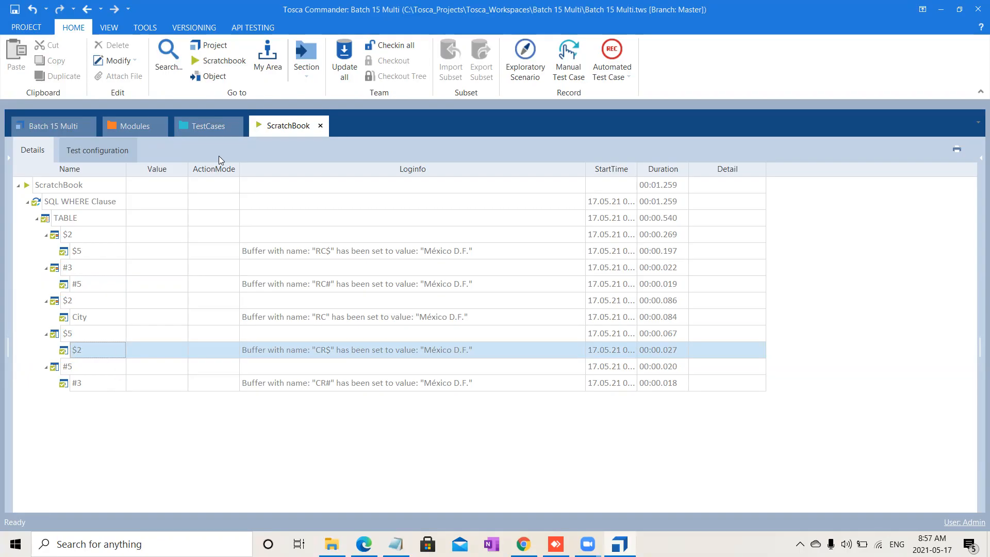
Step: Review the row, column and cell entries of the SQL WHERE Clause test step
left_click(220, 130)
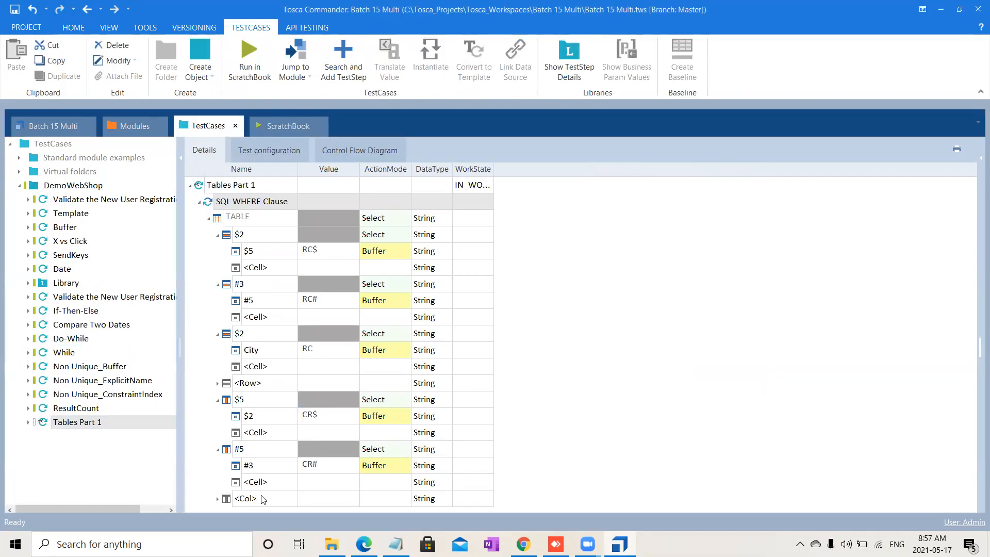
left_click(229, 498)
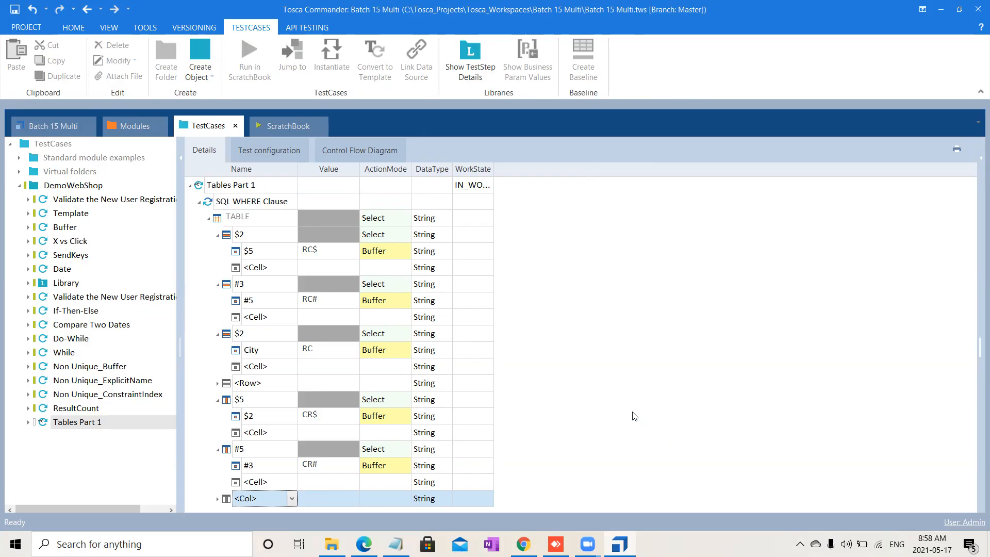
left_click(268, 356)
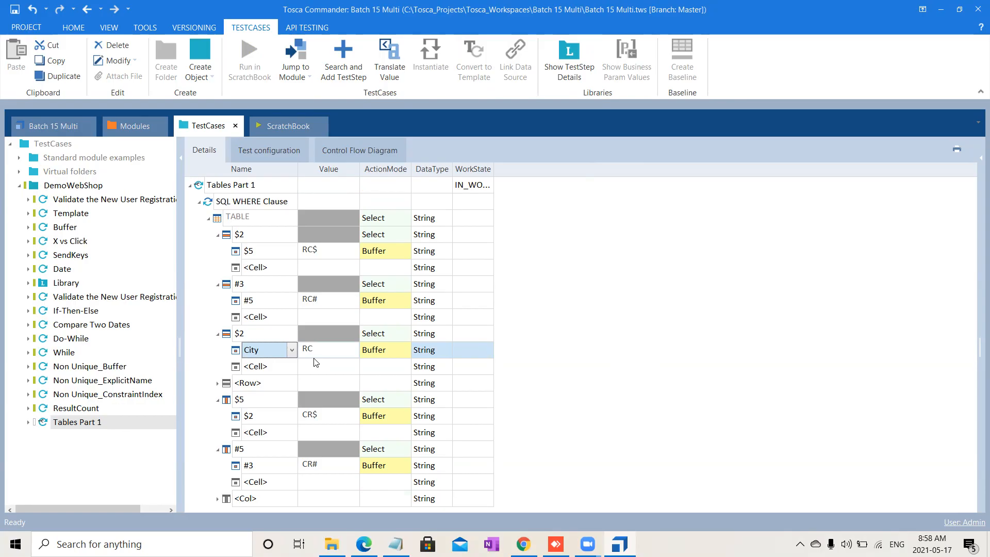
left_click(285, 334)
left_click(291, 335)
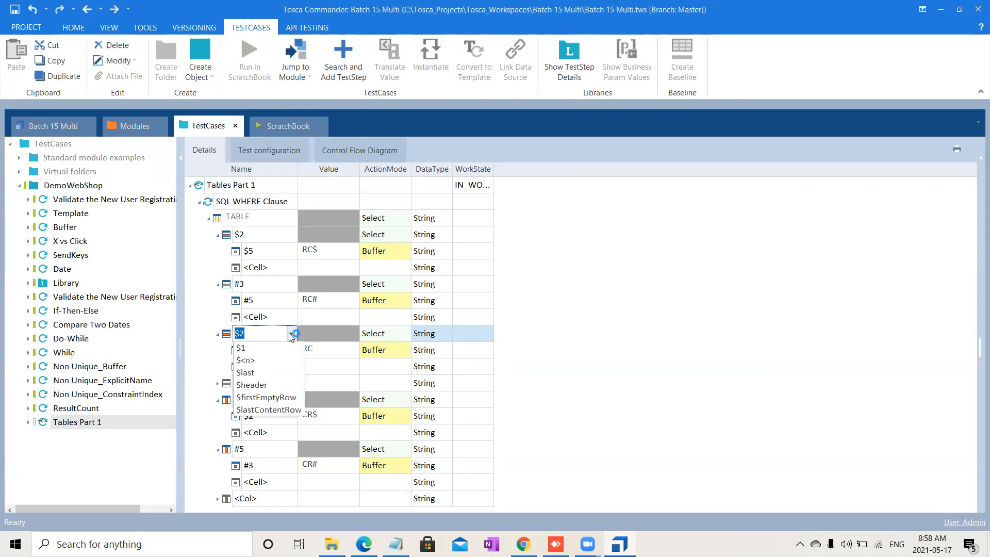
left_click(339, 371)
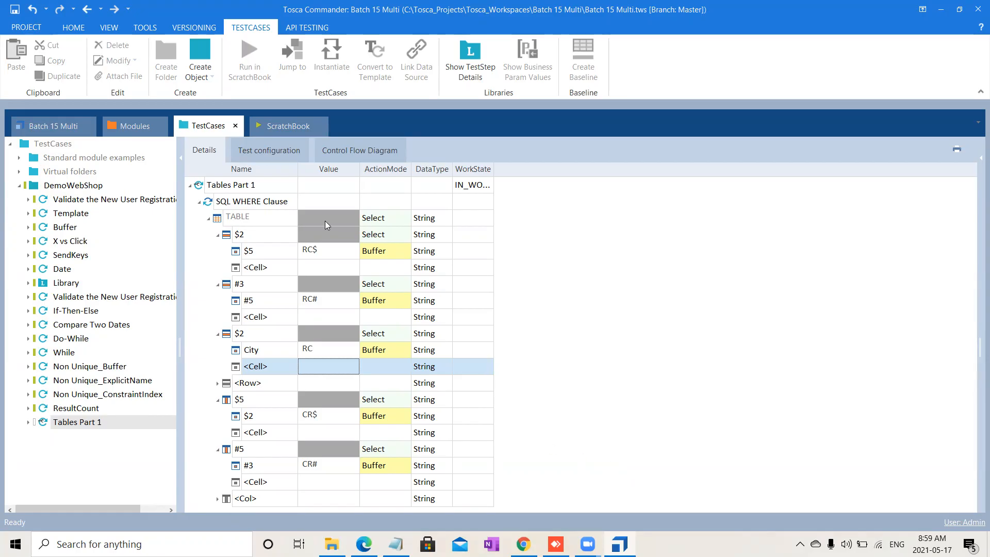
Step: Add a second SQL WHERE Clause test step to Tables Part 1 from the scanned module
left_click(200, 204)
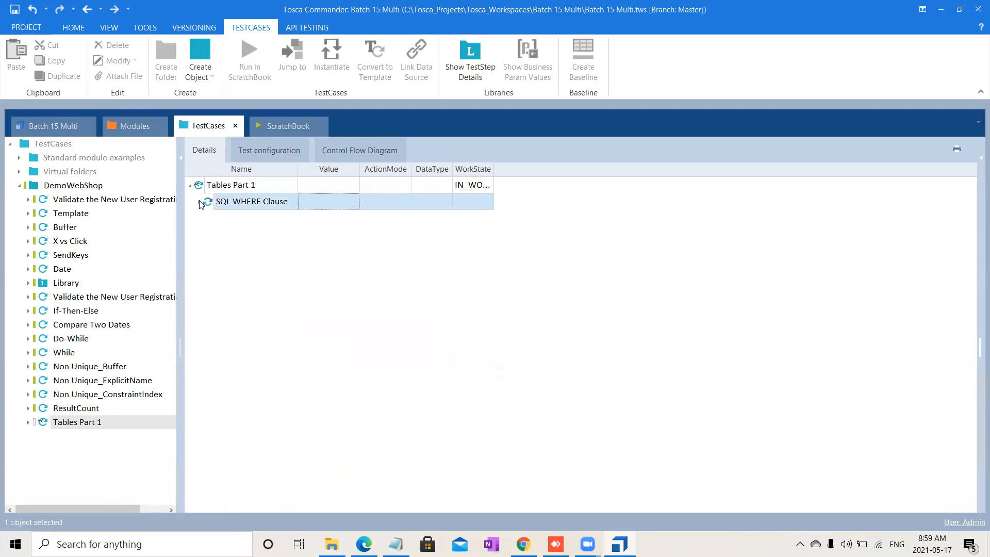
left_click(253, 185)
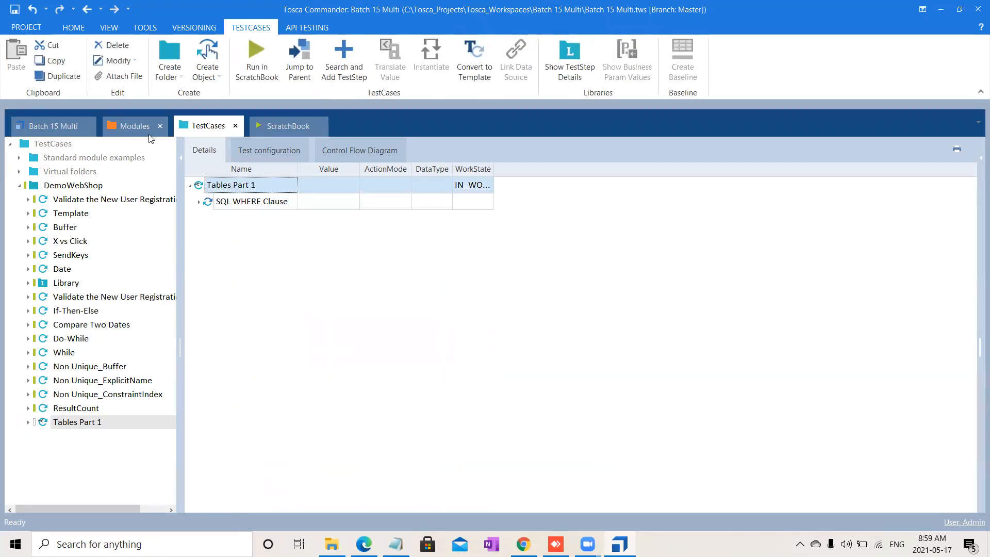
left_click(120, 124)
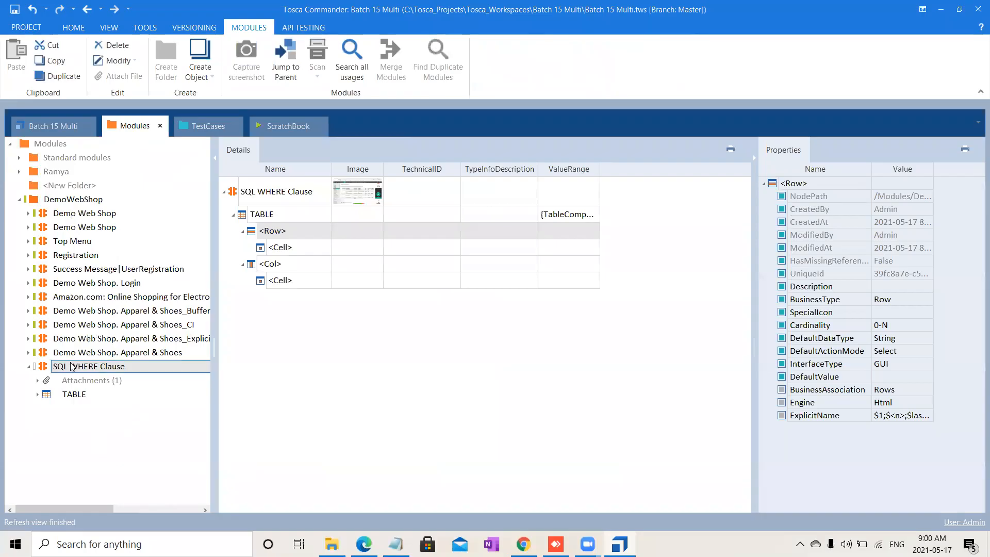
left_click_drag(43, 368, 227, 182)
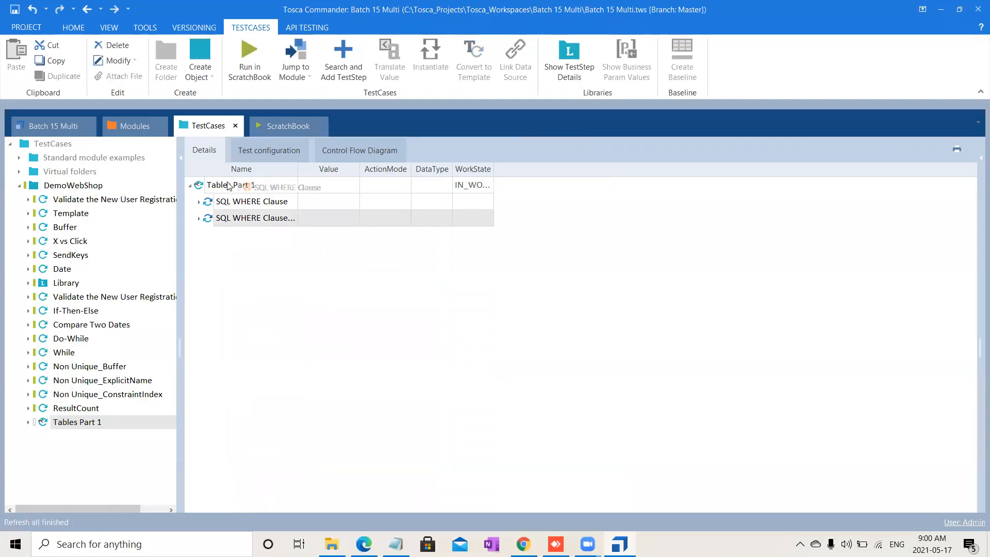
Step: Configure the new step's TABLE to buffer its RowCount property under the name TotalRows
left_click(198, 219)
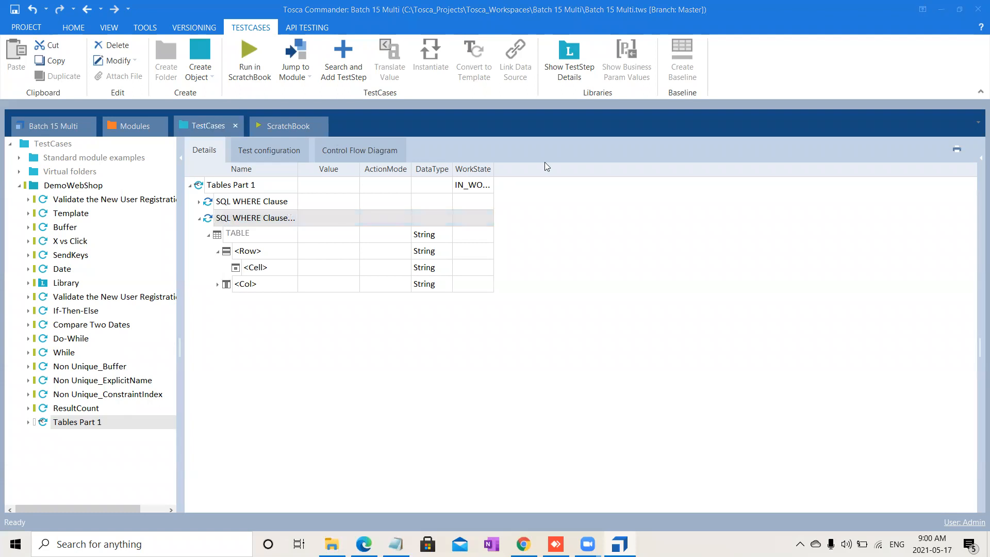
left_click(218, 252)
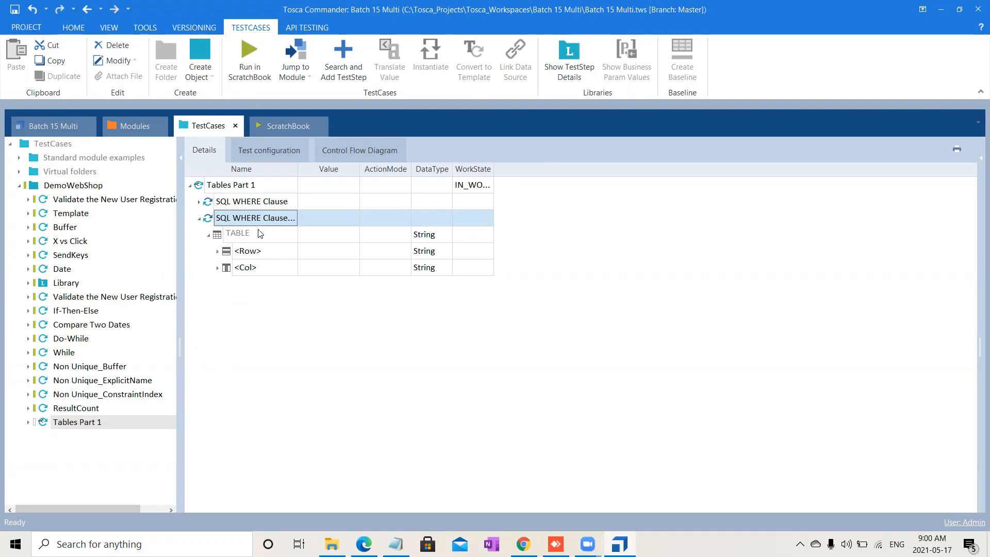
left_click(326, 235)
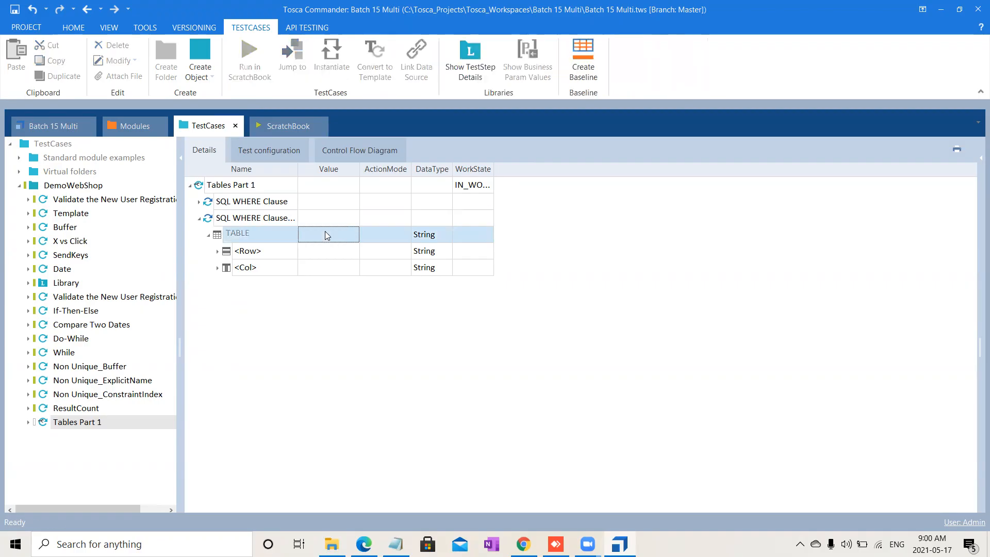
left_click(347, 231)
left_click(352, 235)
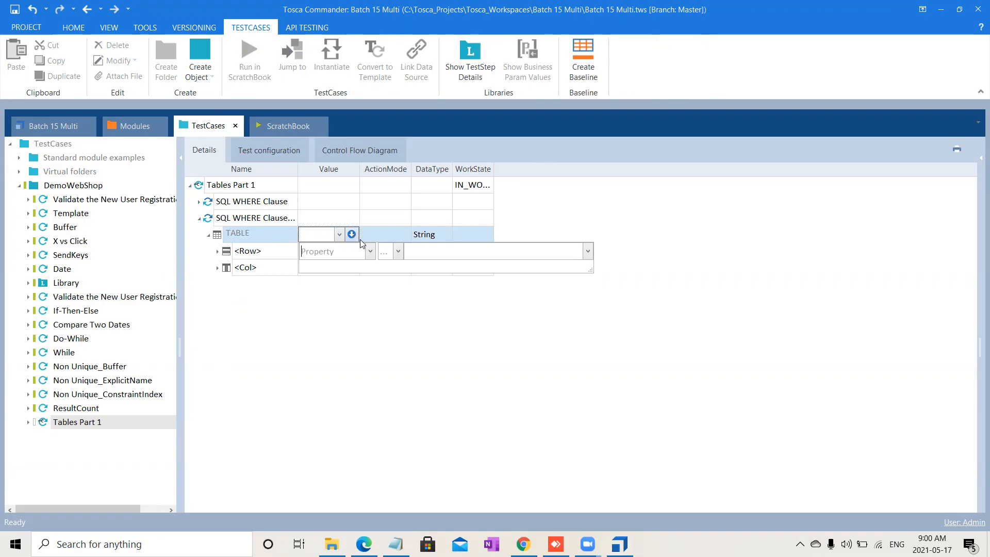
left_click(347, 252)
type("RowCount")
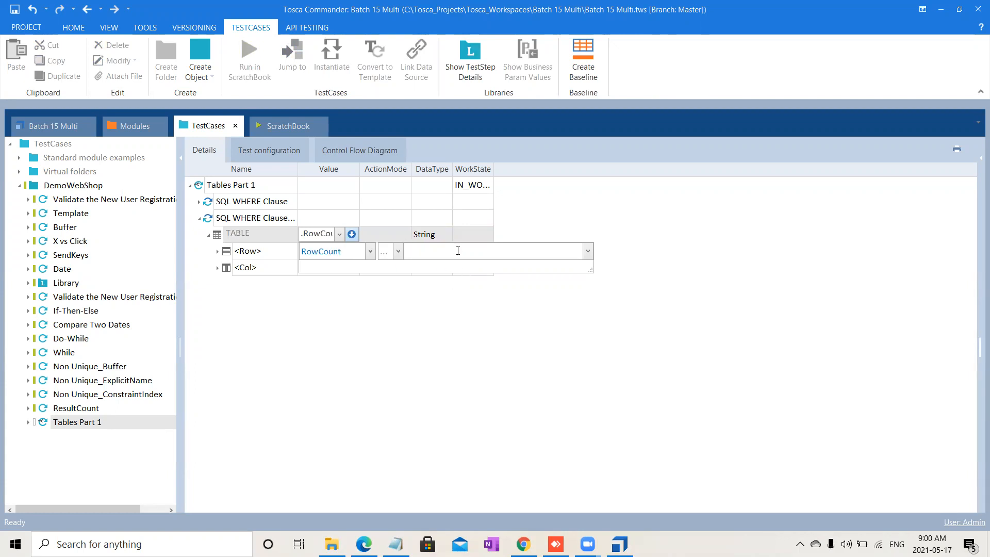
type("TotalRows")
key("Return")
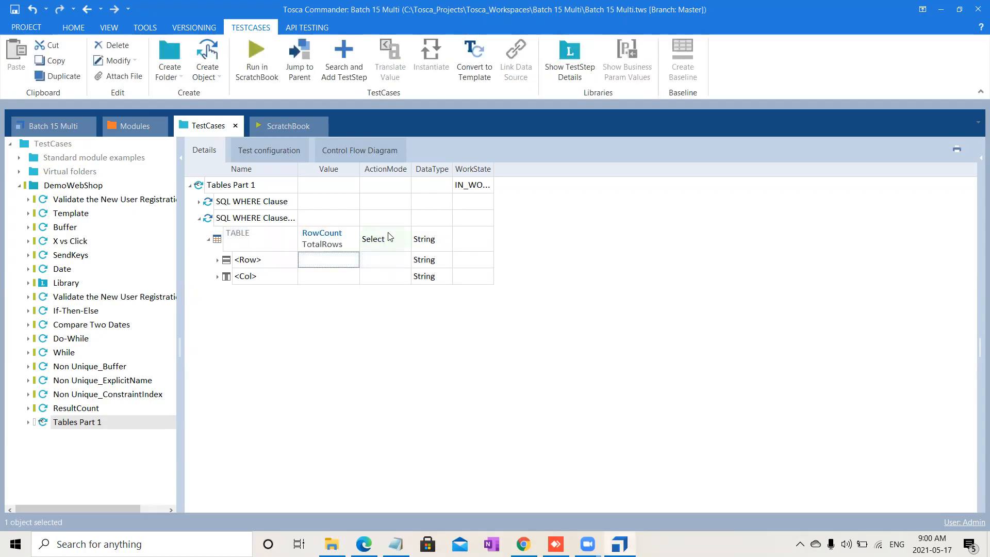
left_click(391, 238)
type("Buffer")
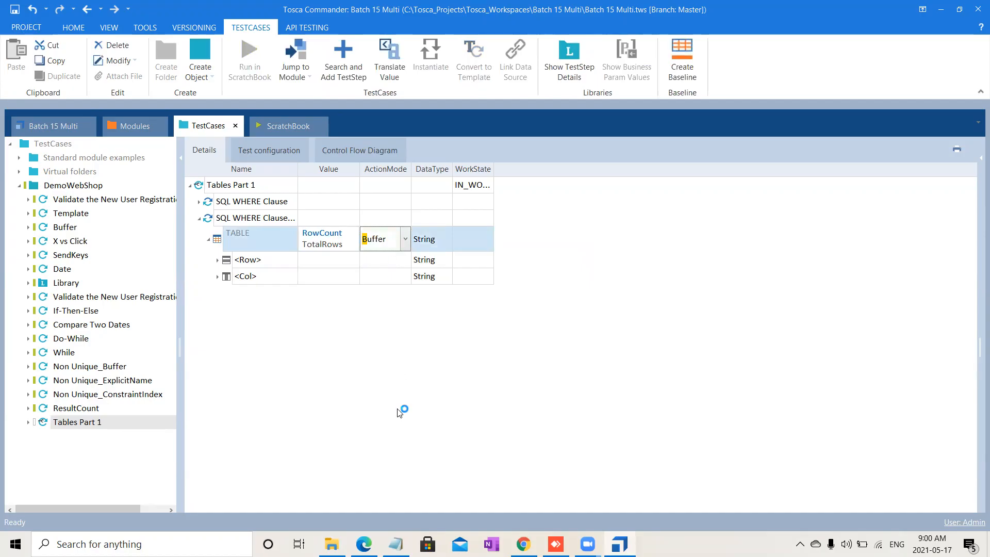
left_click(401, 412)
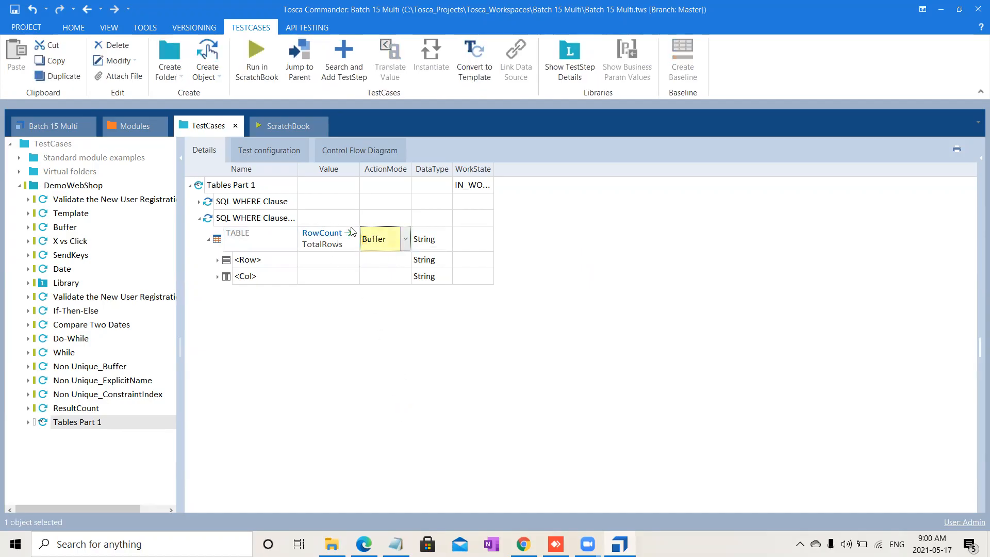
Step: Run the new SQL WHERE Clause test step in the ScratchBook and expand its result
left_click(254, 218)
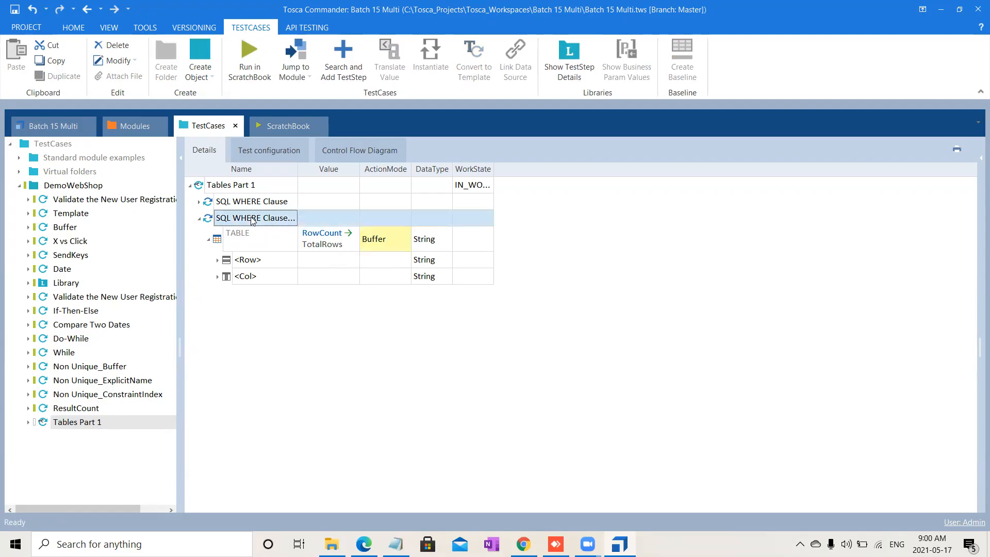
left_click(260, 48)
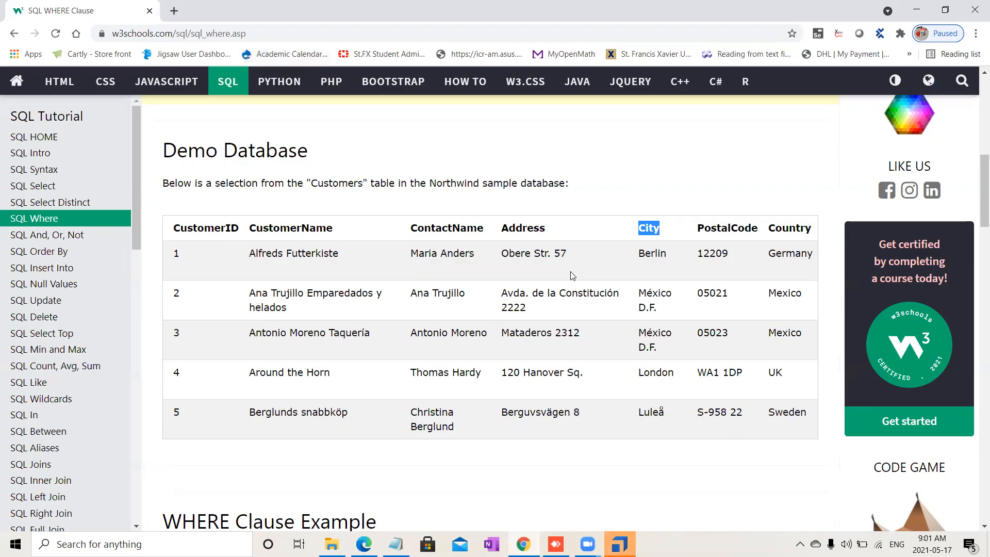
left_click(630, 545)
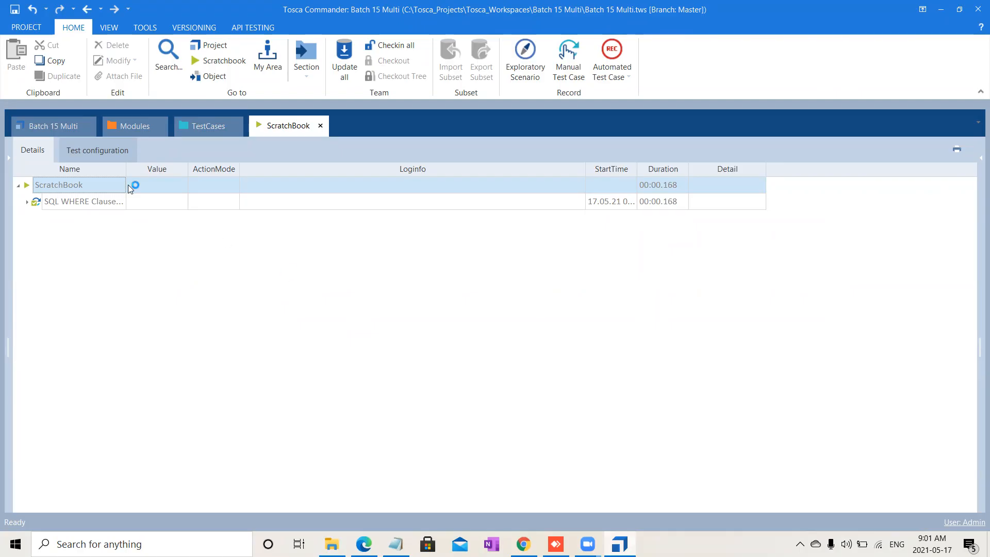
left_click(26, 202)
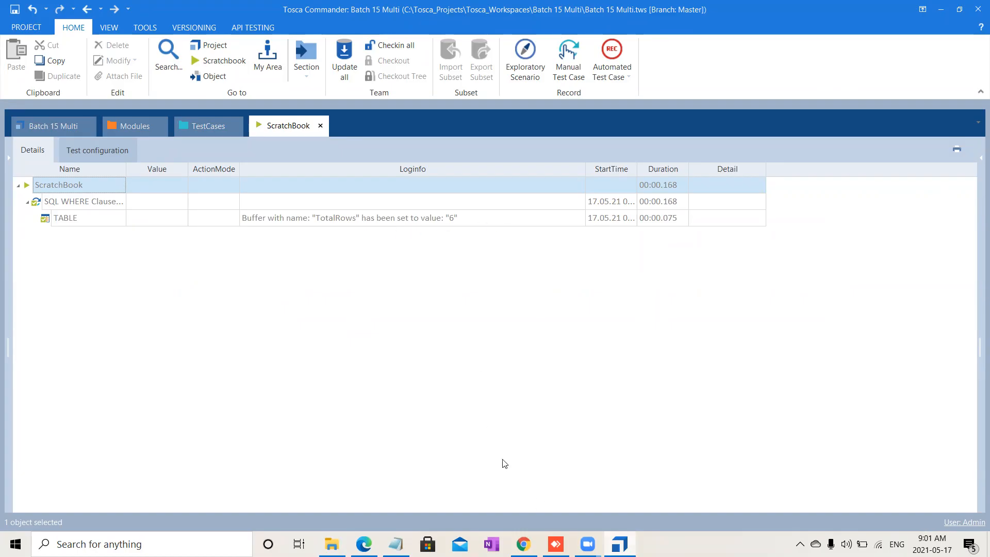
Step: Compare the buffered row count with the Customers table on the web page
key("alt+Tab")
left_click_drag(153, 416, 190, 239)
left_click(191, 239)
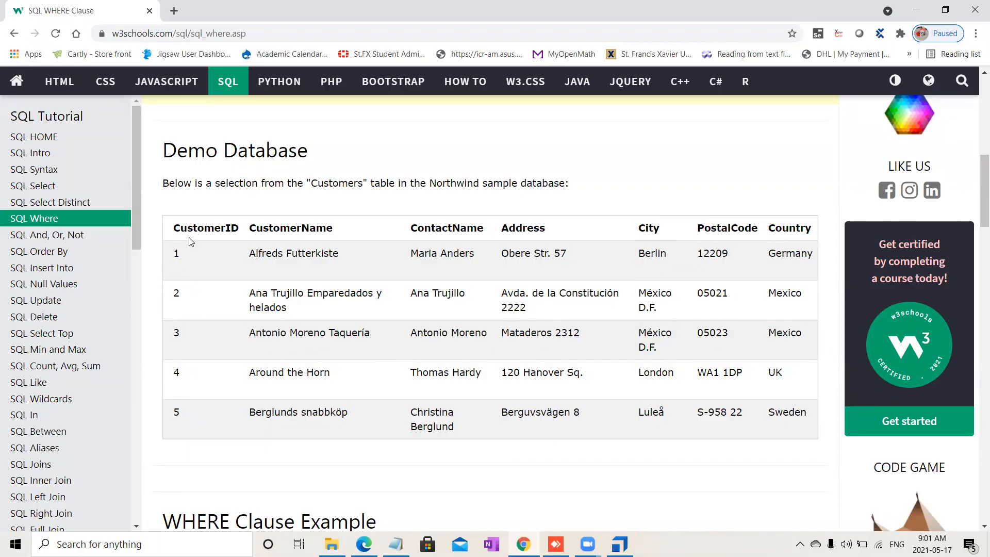
left_click(620, 544)
left_click(206, 126)
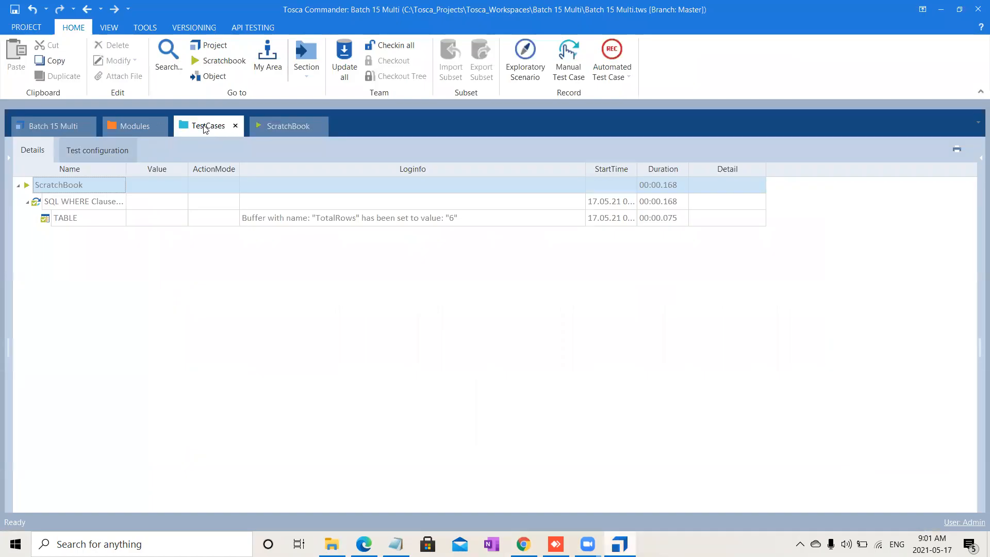
double_click(256, 218)
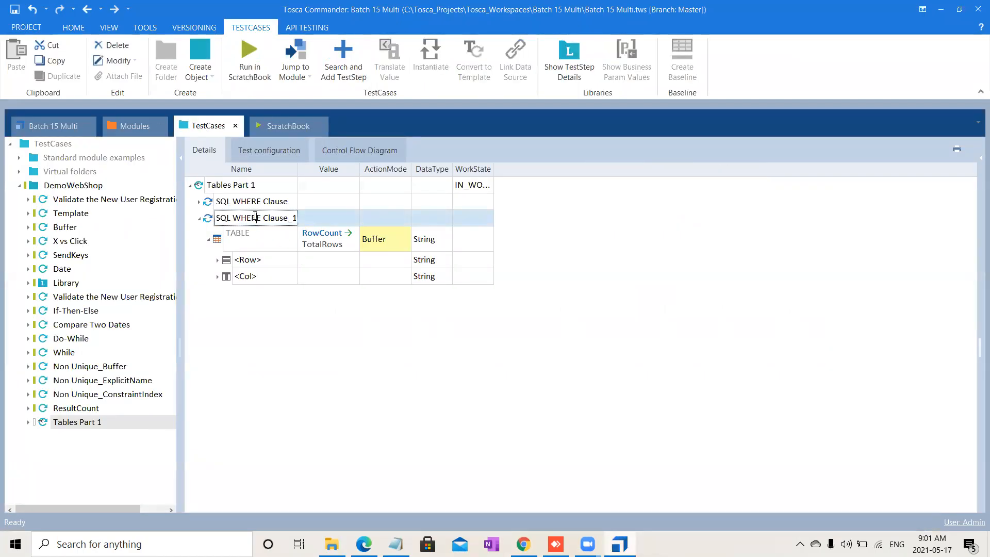
left_click(334, 215)
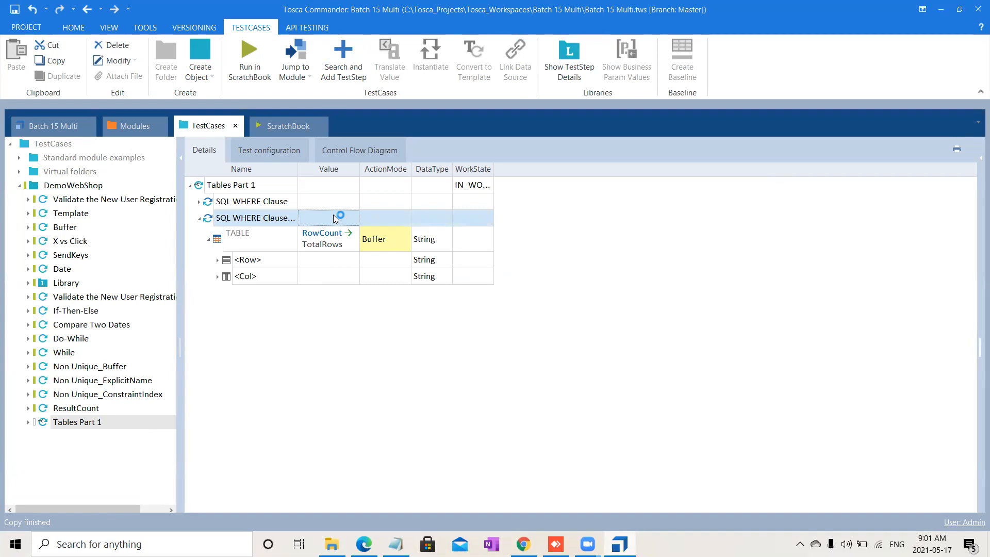
Step: Copy the configured SQL WHERE Clause test step and paste it as a third step into Tables Part 1
left_click(237, 195)
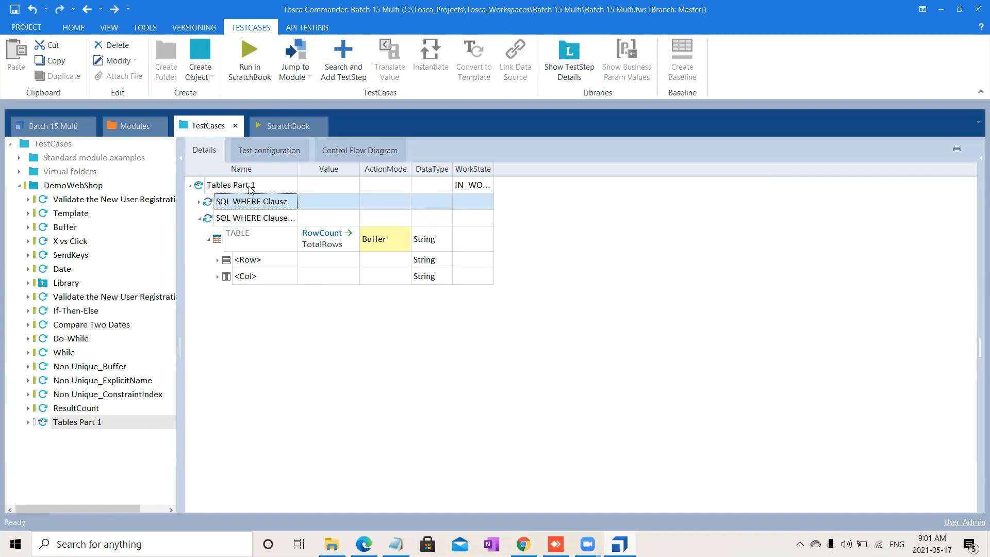
left_click(250, 189)
key("ctrl+v")
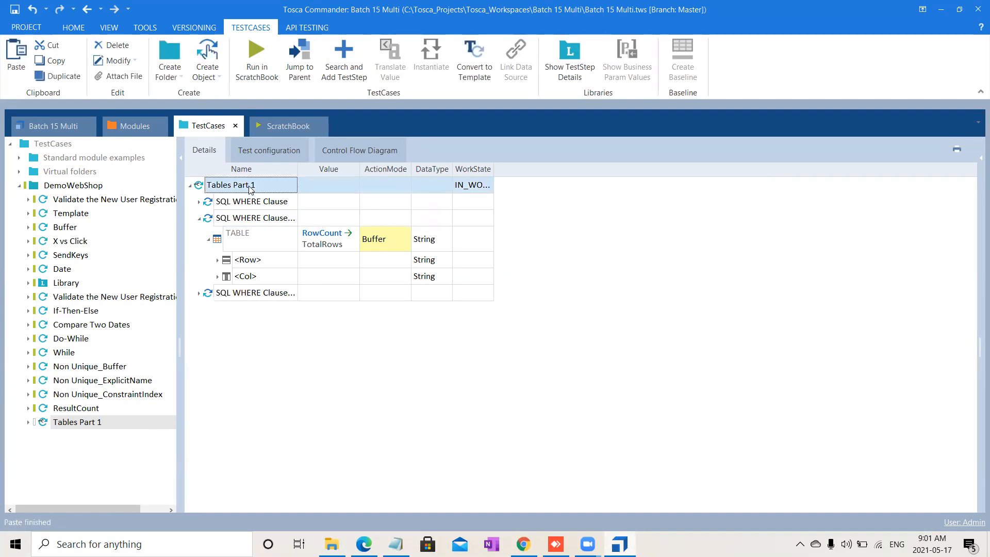
left_click(198, 294)
left_click(208, 313)
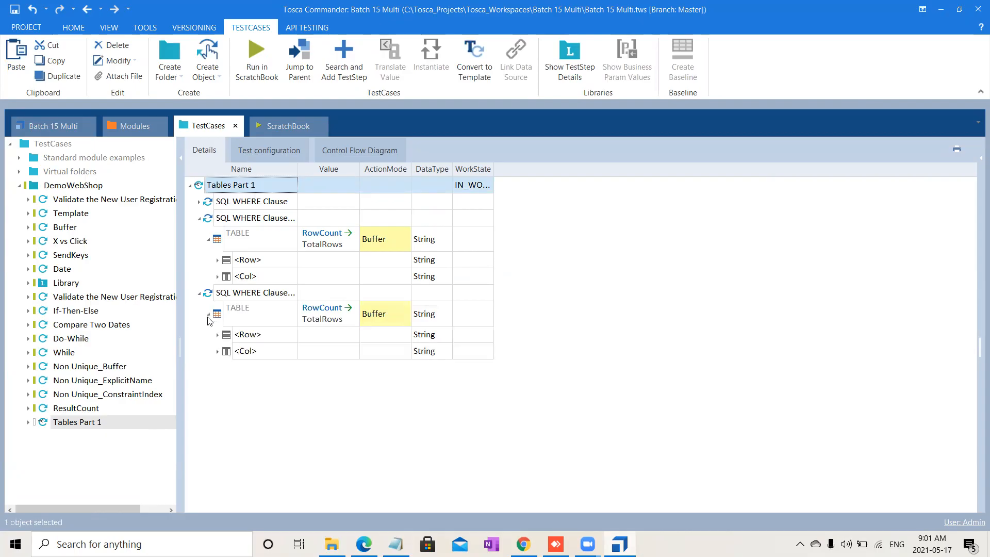
Step: Configure the third step's TABLE to buffer its ColumnCount property under the name TotalColumns
left_click(332, 322)
left_click(333, 322)
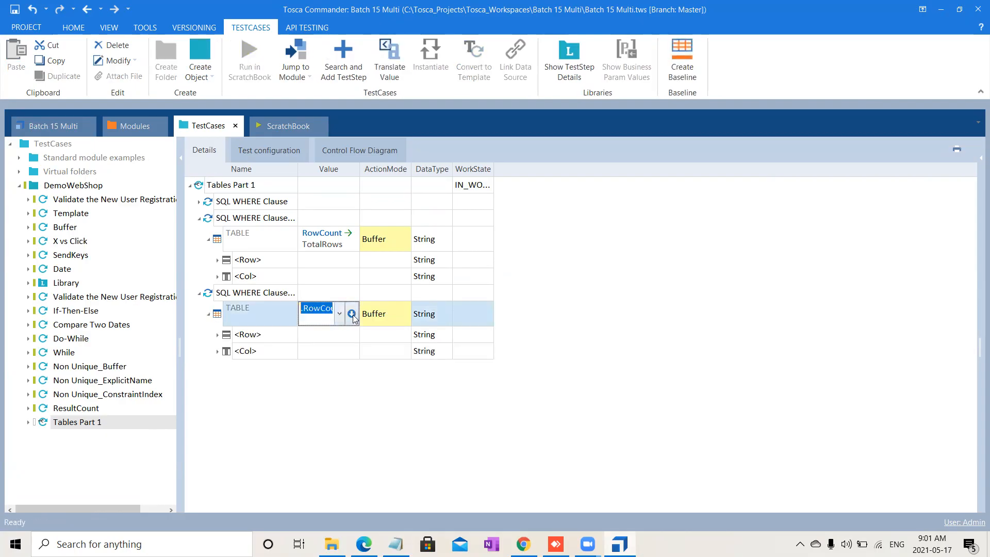
left_click(352, 314)
left_click_drag(319, 335, 183, 328)
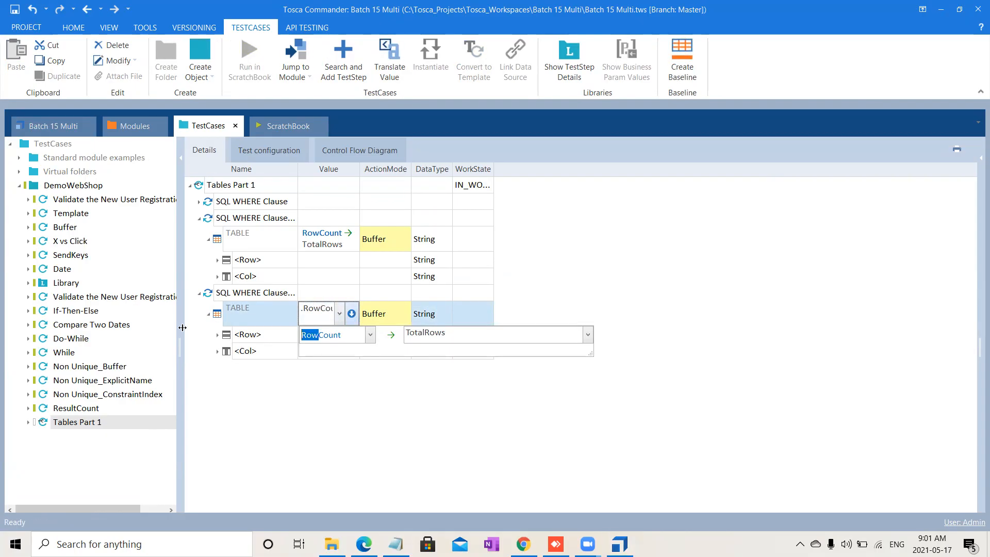
type("Column")
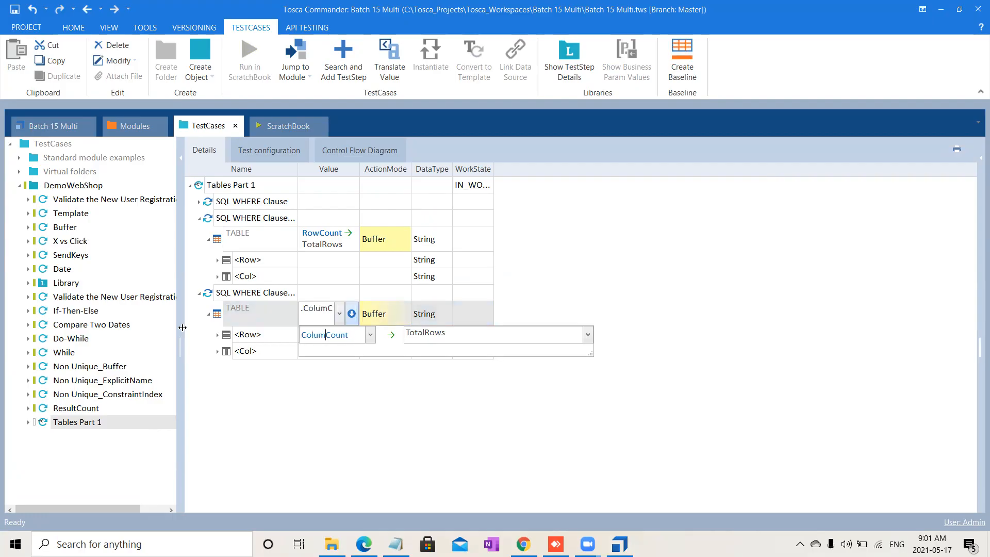
double_click(422, 333)
left_click_drag(447, 333, 426, 332)
type("Columns")
left_click(461, 440)
Step: Run the third SQL WHERE Clause test step in the ScratchBook and view its result
left_click(264, 293)
left_click(252, 53)
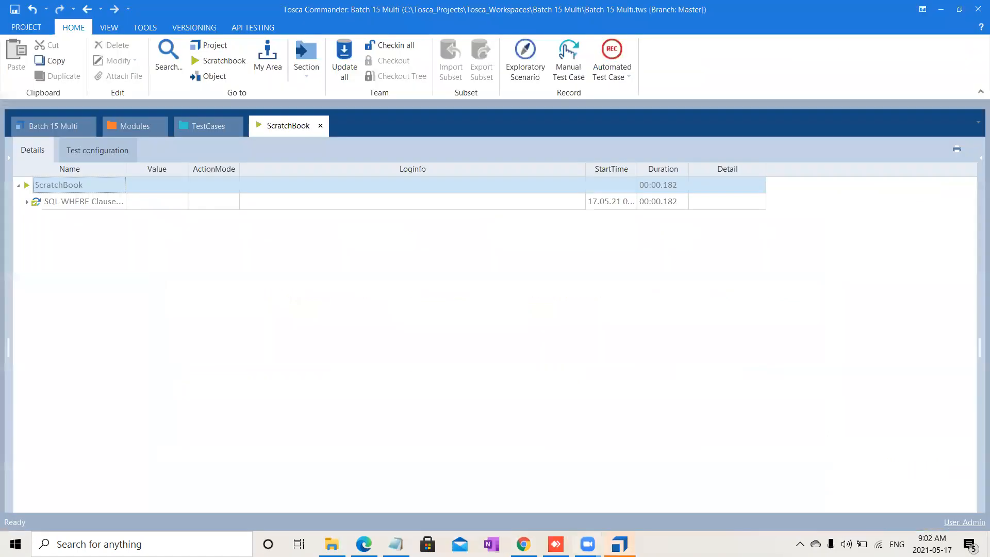
left_click(195, 126)
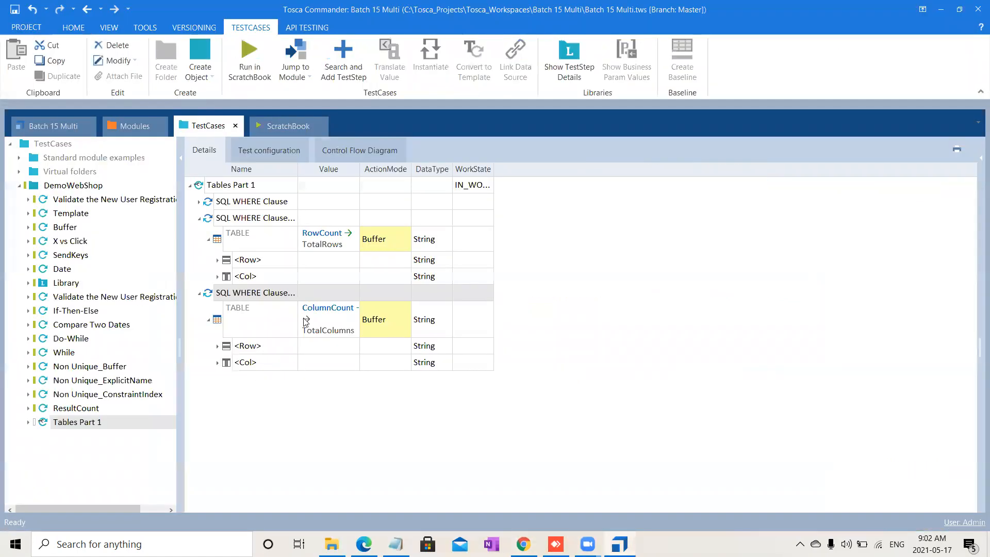
left_click(270, 124)
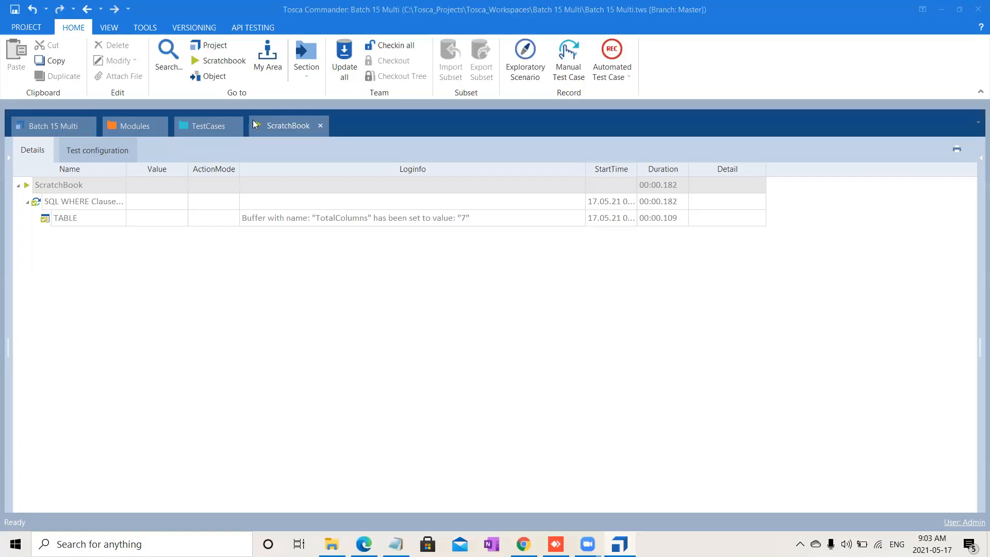
Step: Set the WorkState of the Tables Part 1 test case to COMPLETED
left_click(216, 126)
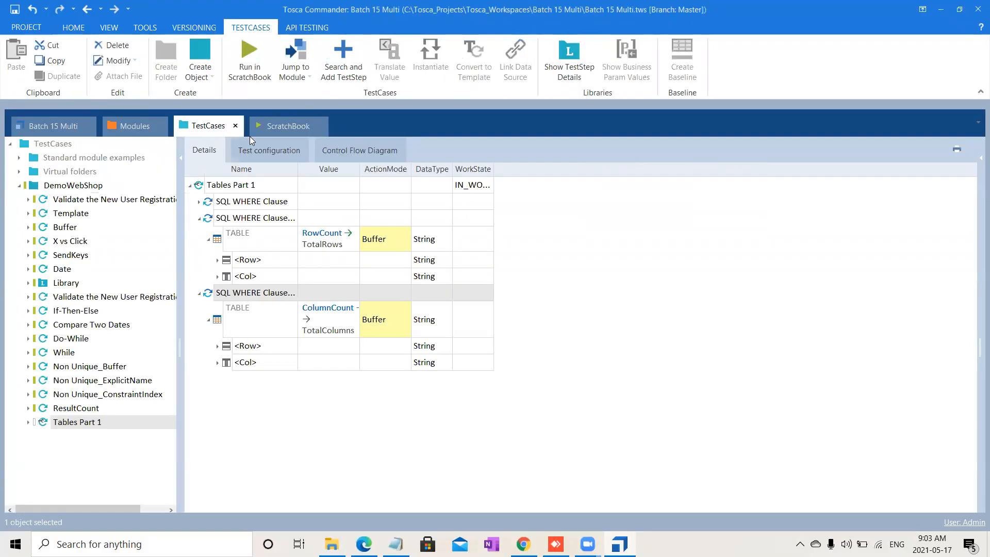
left_click(200, 219)
left_click(199, 235)
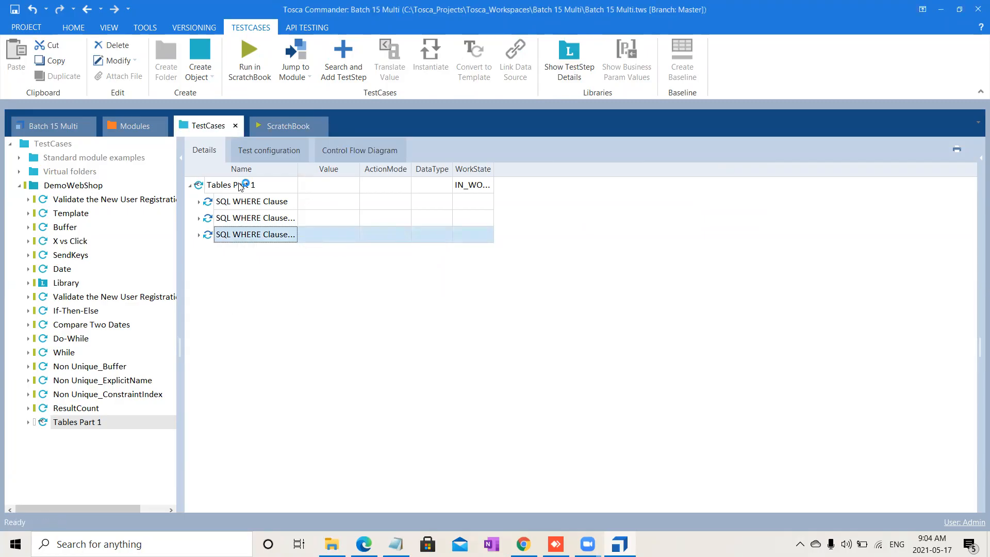
left_click(241, 185)
left_click(483, 189)
type("c")
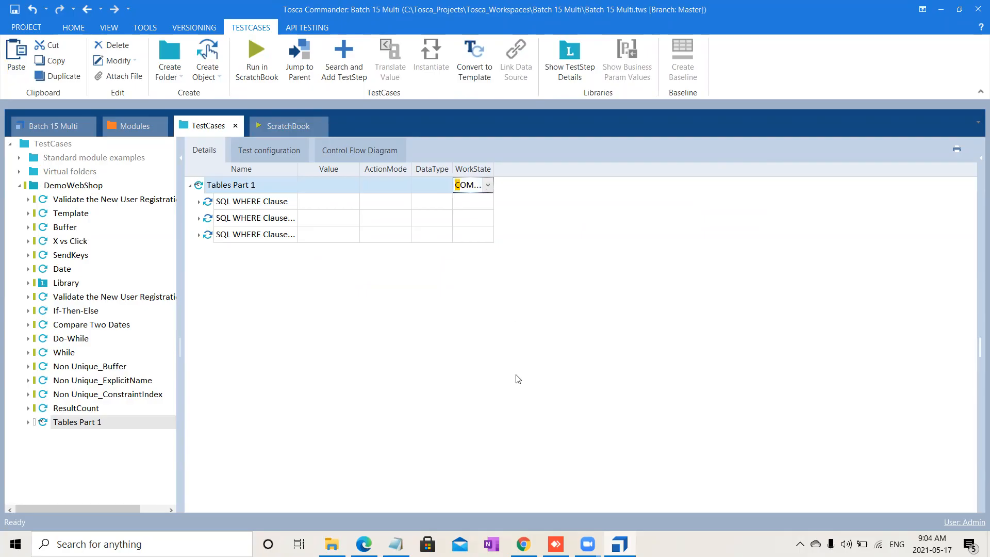
key("Return")
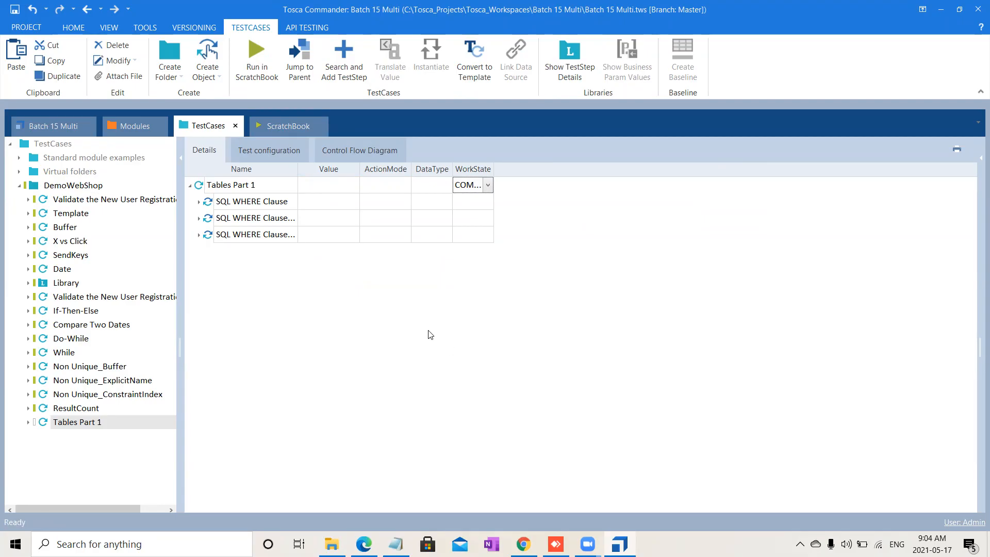
left_click(199, 236)
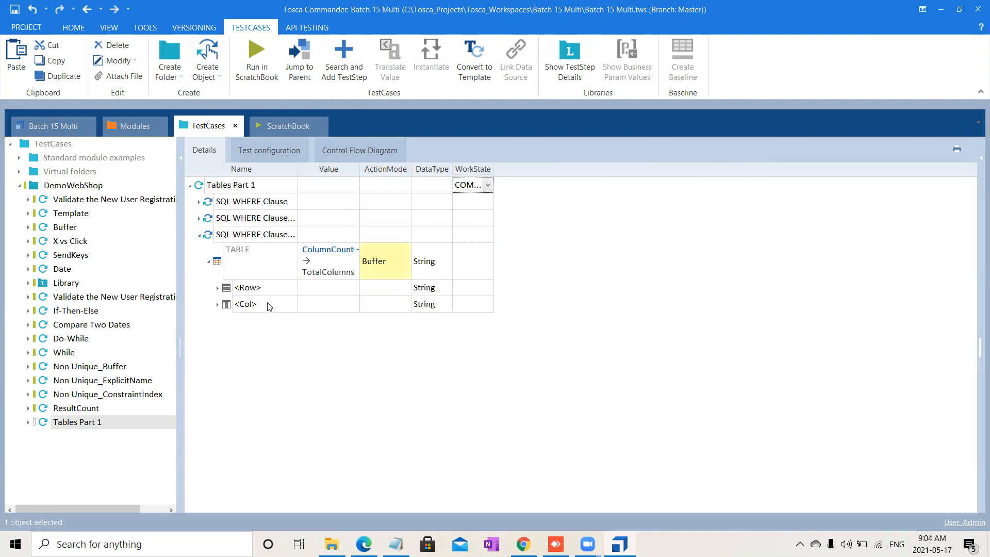